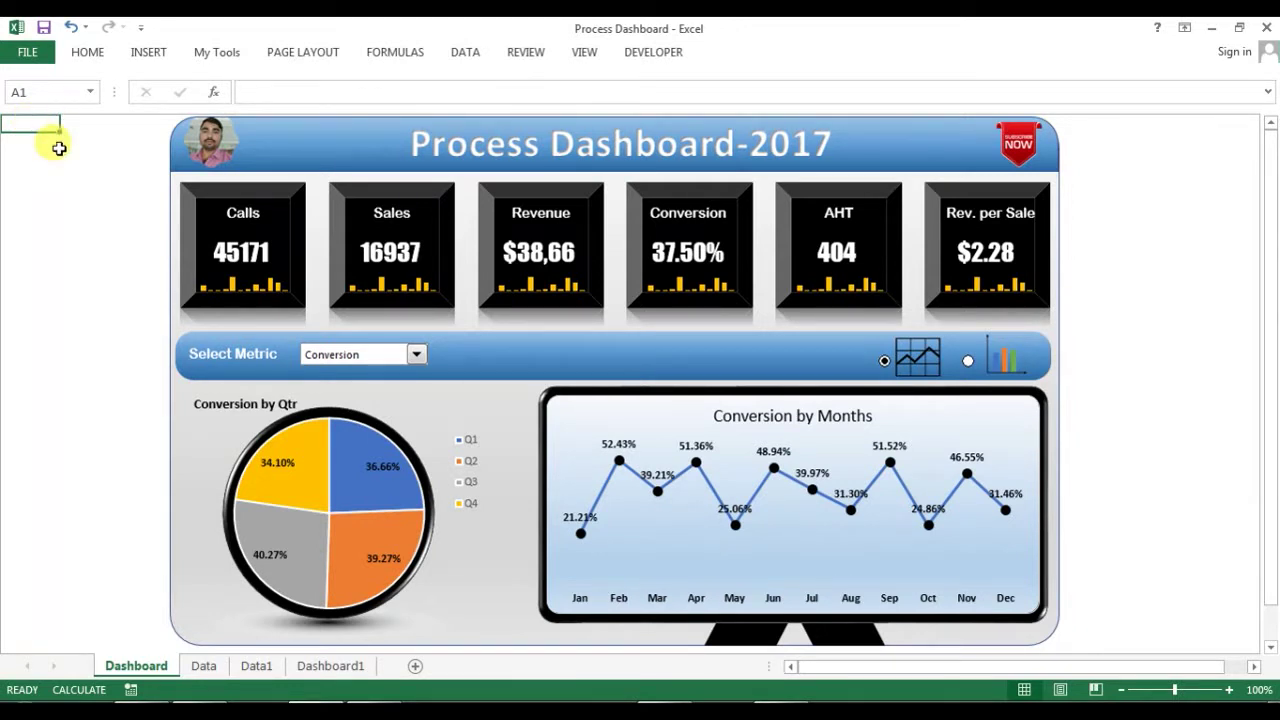
# - Look over the Dashboard1 layout and the monthly metrics table with its Total row on the Data1 sheet
pyautogui.click(322, 666)
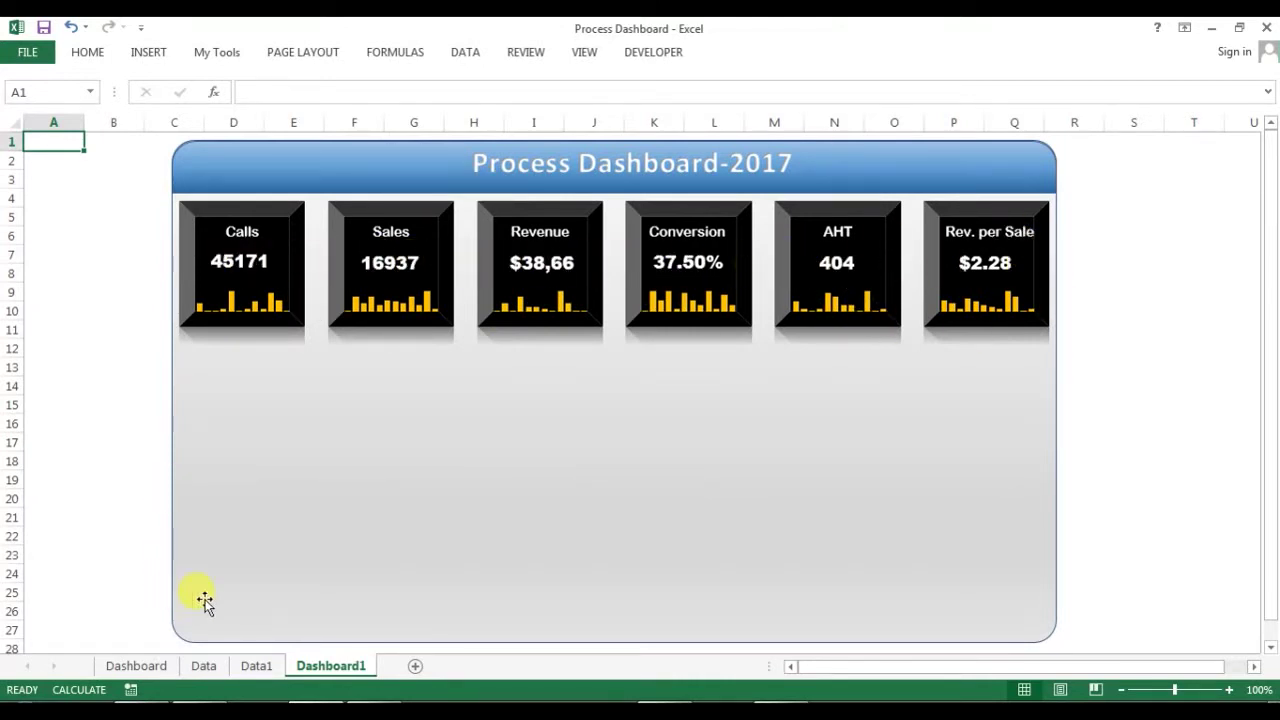
pyautogui.click(257, 666)
pyautogui.click(235, 271)
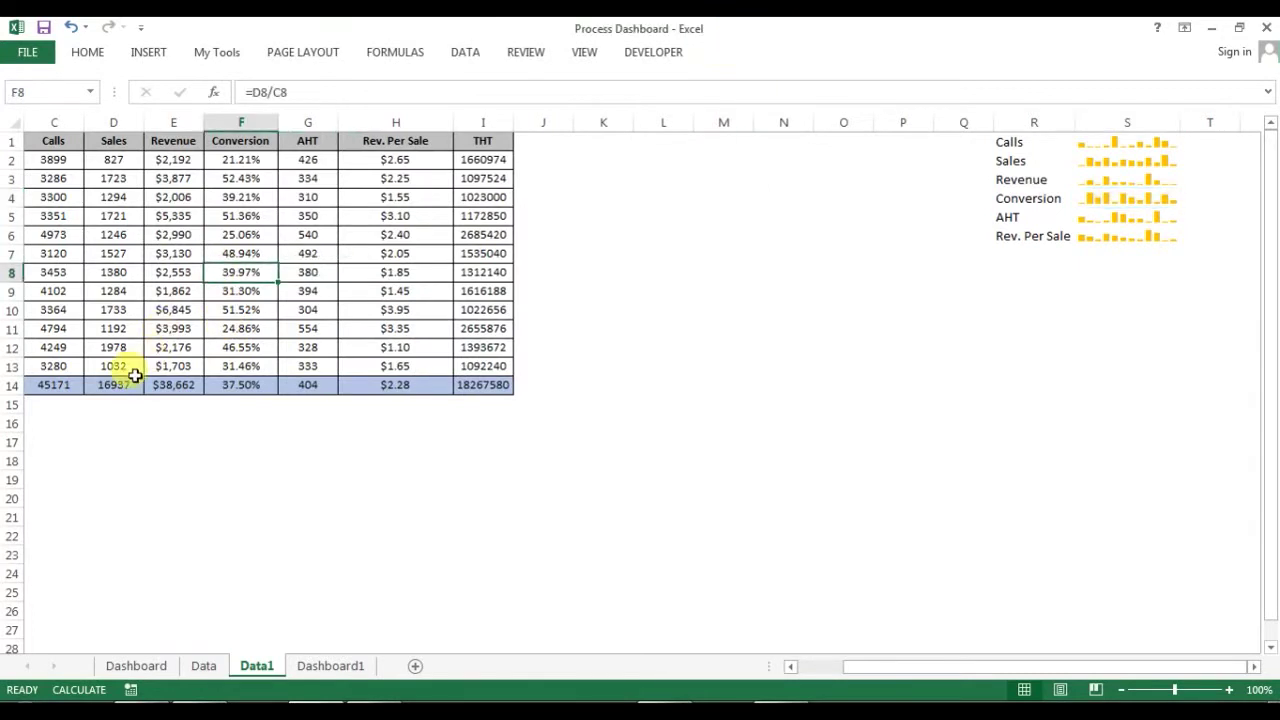
pyautogui.click(54, 388)
pyautogui.press('Left')
pyautogui.press('Left')
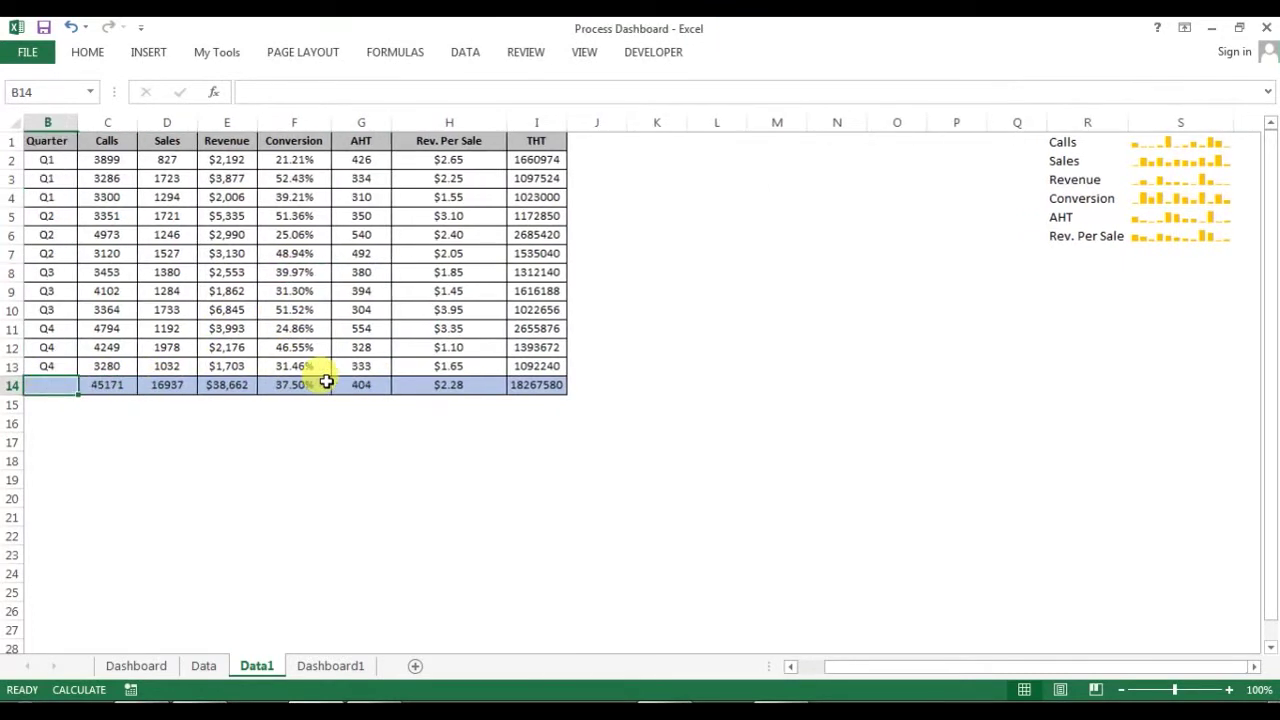
# - Examine the sparklines for Calls through Rev. Per Sale in column S of the Data1 sheet
pyautogui.press('Right')
pyautogui.press('Right')
pyautogui.press('Right')
pyautogui.press('Right')
pyautogui.press('Right')
pyautogui.press('Right')
pyautogui.press('Right')
pyautogui.press('Right')
pyautogui.press('Right')
pyautogui.press('Right')
pyautogui.press('Right')
pyautogui.press('Right')
pyautogui.press('Right')
pyautogui.press('Right')
pyautogui.press('Right')
pyautogui.press('Right')
pyautogui.press('Right')
pyautogui.press('Right')
pyautogui.press('Right')
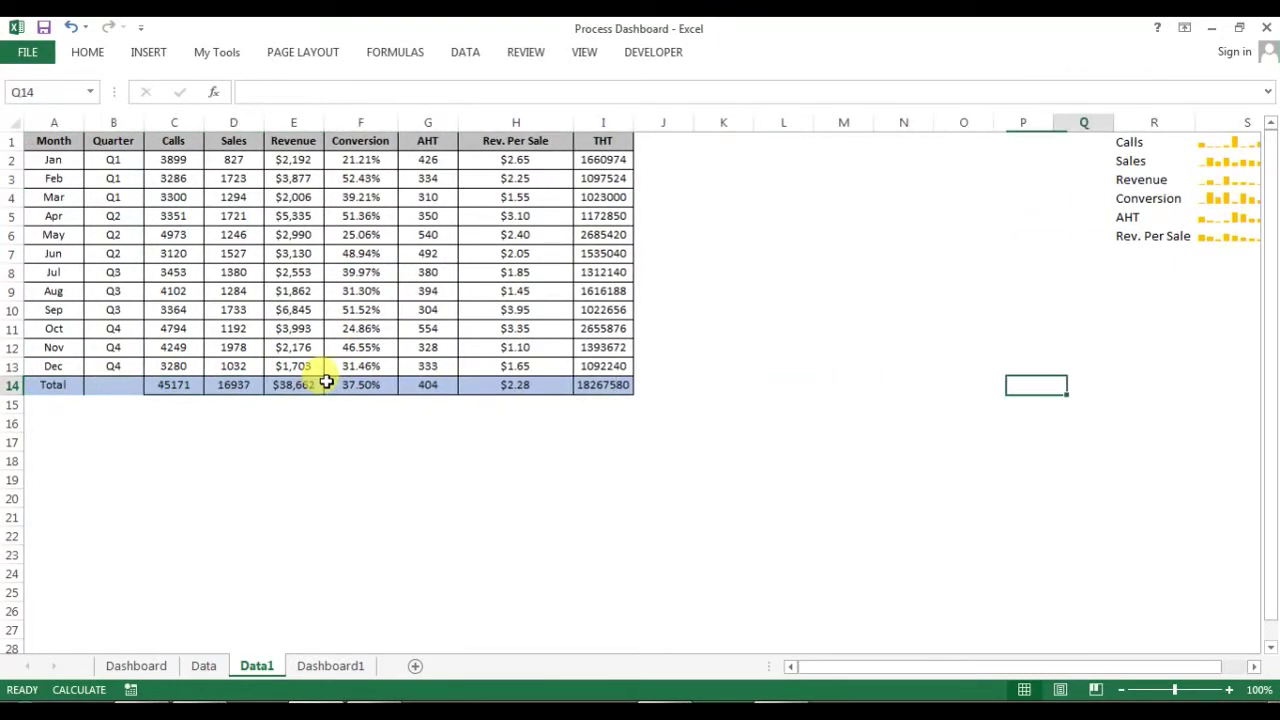
pyautogui.press('Up')
pyautogui.press('Up')
pyautogui.press('Up')
pyautogui.press('Up')
pyautogui.press('Up')
pyautogui.press('Up')
pyautogui.press('Up')
pyautogui.press('Up')
pyautogui.press('Up')
pyautogui.press('Up')
pyautogui.press('Up')
pyautogui.press('Up')
pyautogui.press('Up')
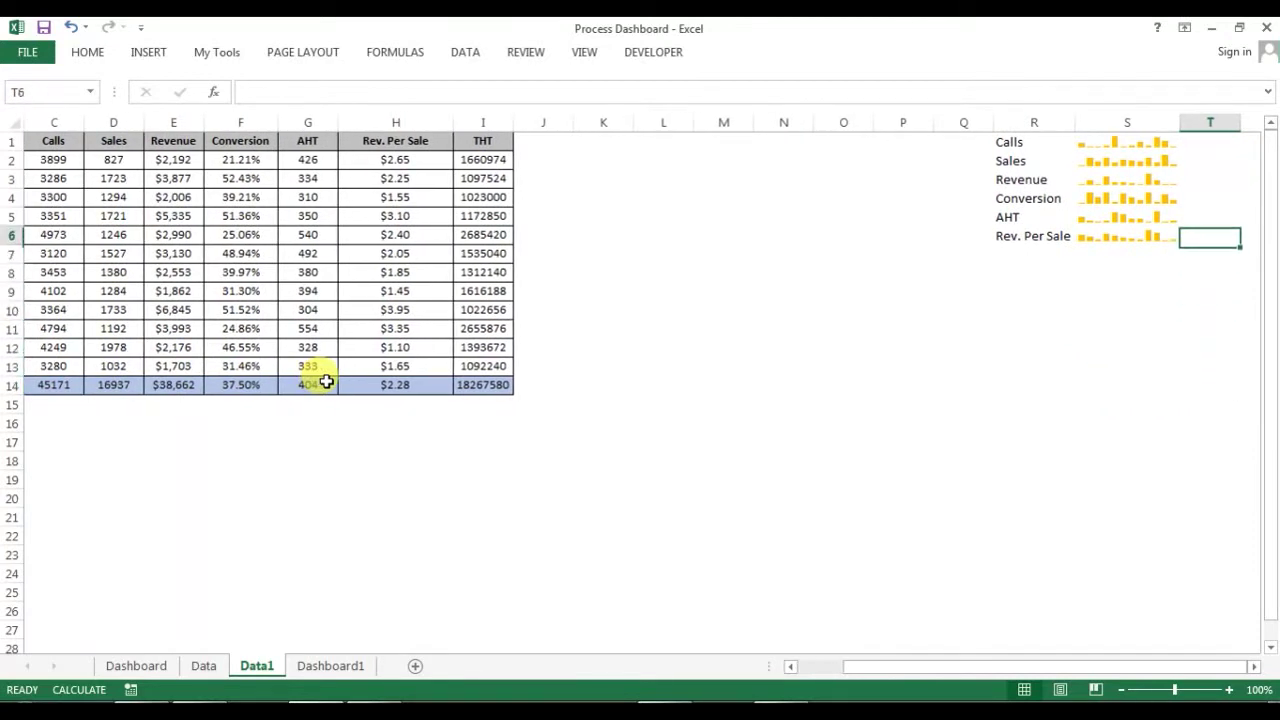
pyautogui.press('Left')
pyautogui.press('Down')
pyautogui.press('Down')
pyautogui.press('Down')
pyautogui.press('Down')
pyautogui.press('Down')
pyautogui.press('Up')
pyautogui.press('Up')
pyautogui.press('Up')
pyautogui.press('Up')
pyautogui.press('Up')
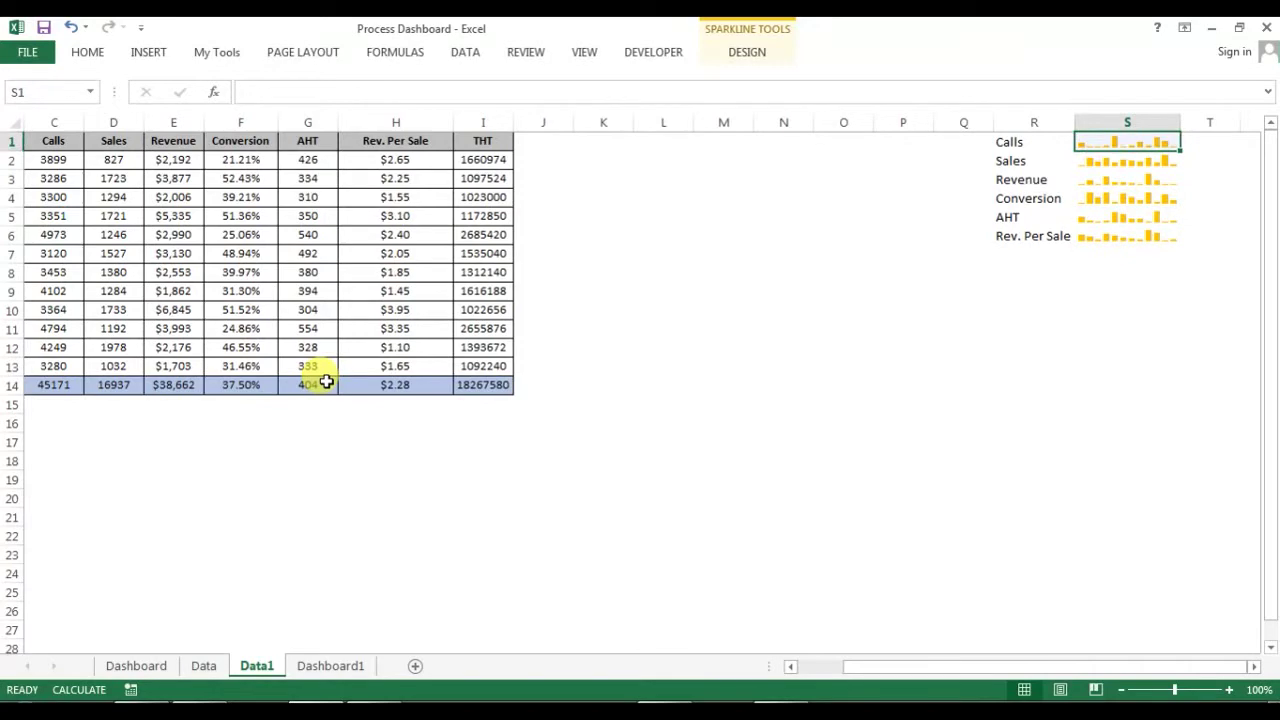
# - On the finished Dashboard sheet, switch the monthly chart between line and column views, ending on the column view
pyautogui.click(148, 664)
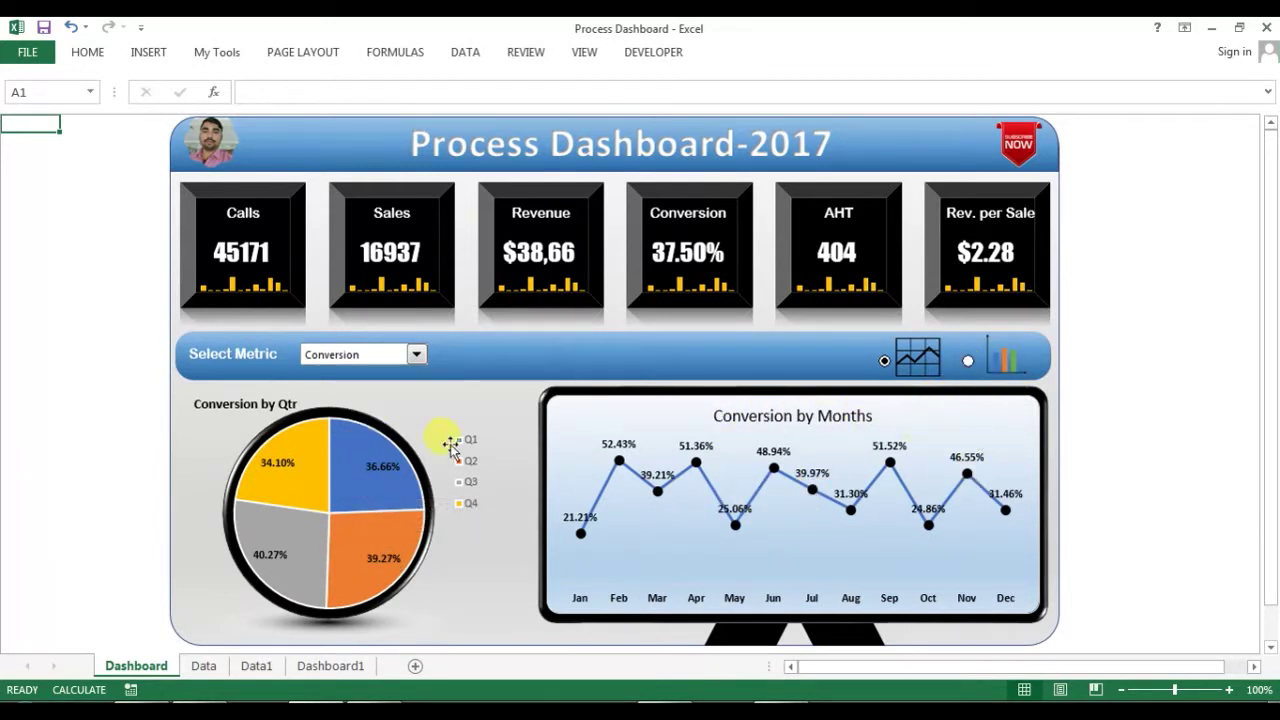
pyautogui.click(1006, 363)
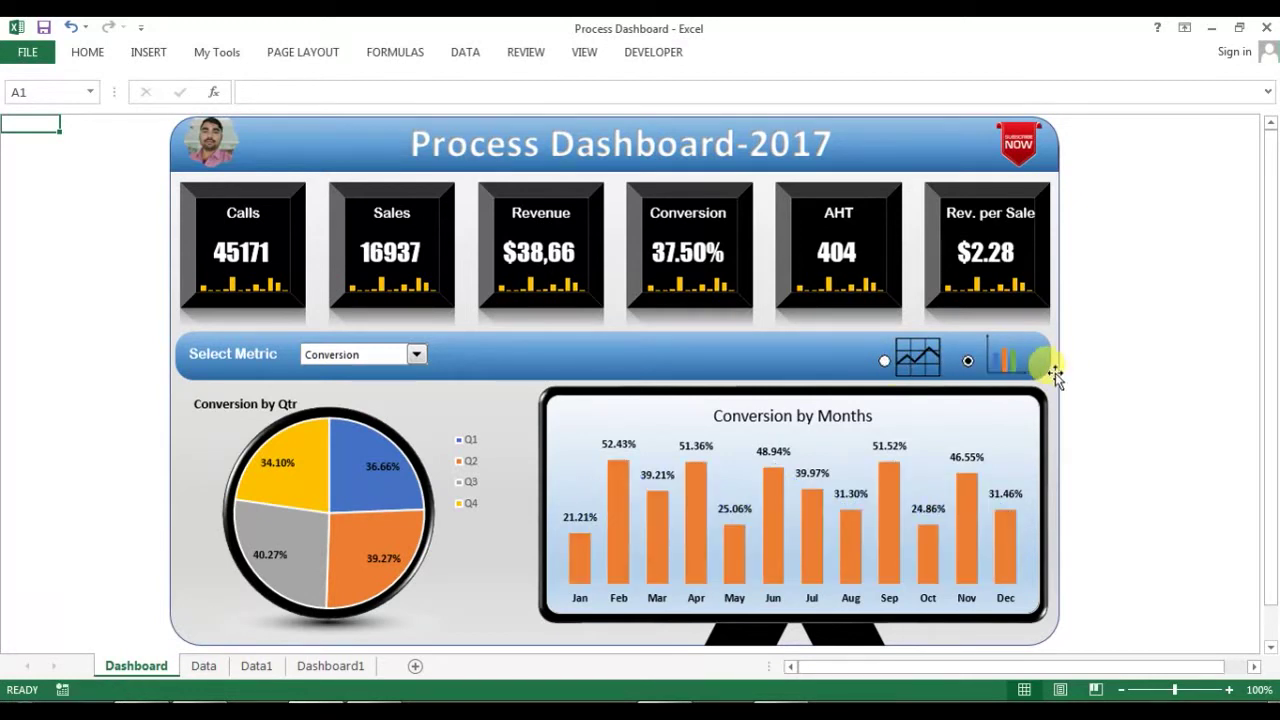
pyautogui.click(884, 361)
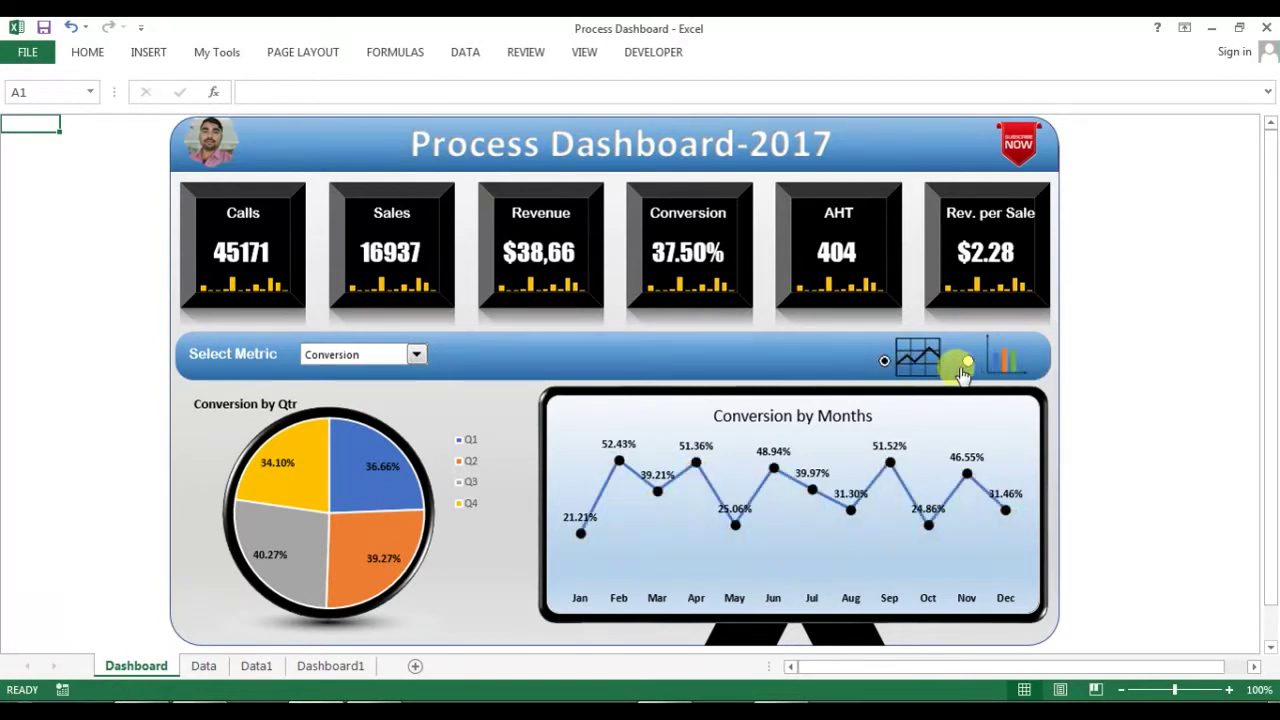
pyautogui.click(968, 361)
pyautogui.click(884, 361)
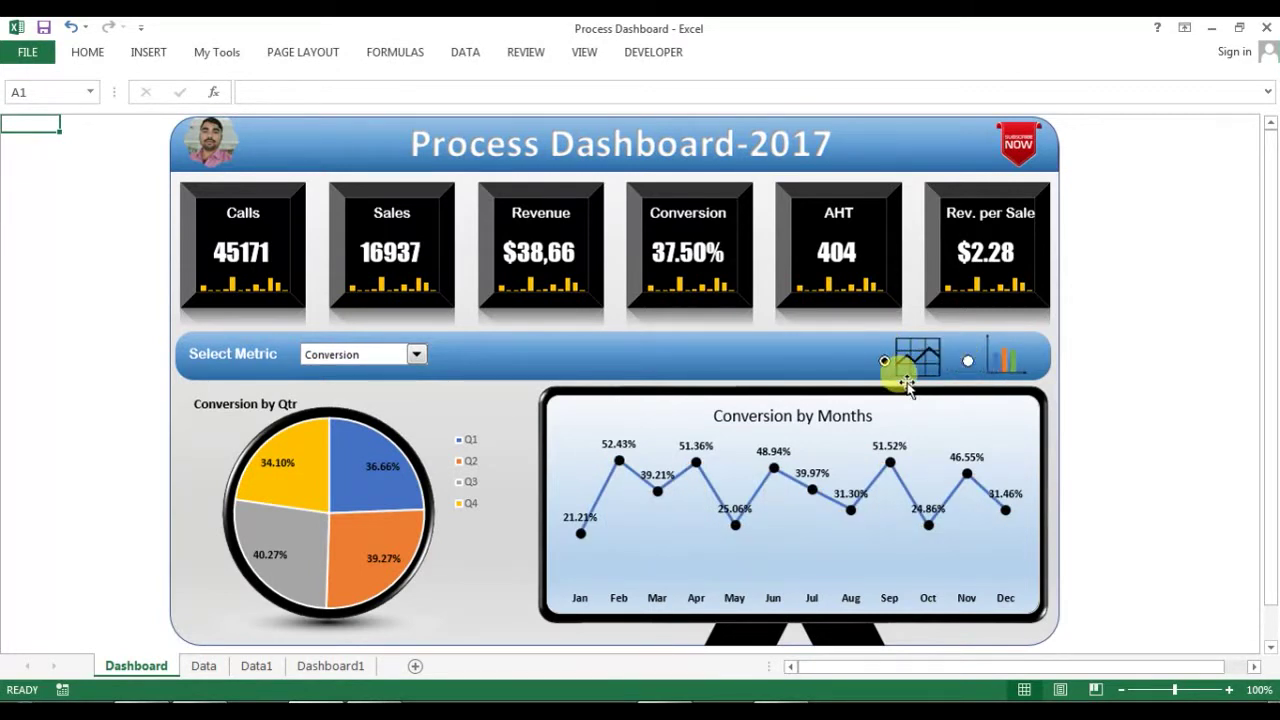
pyautogui.click(967, 362)
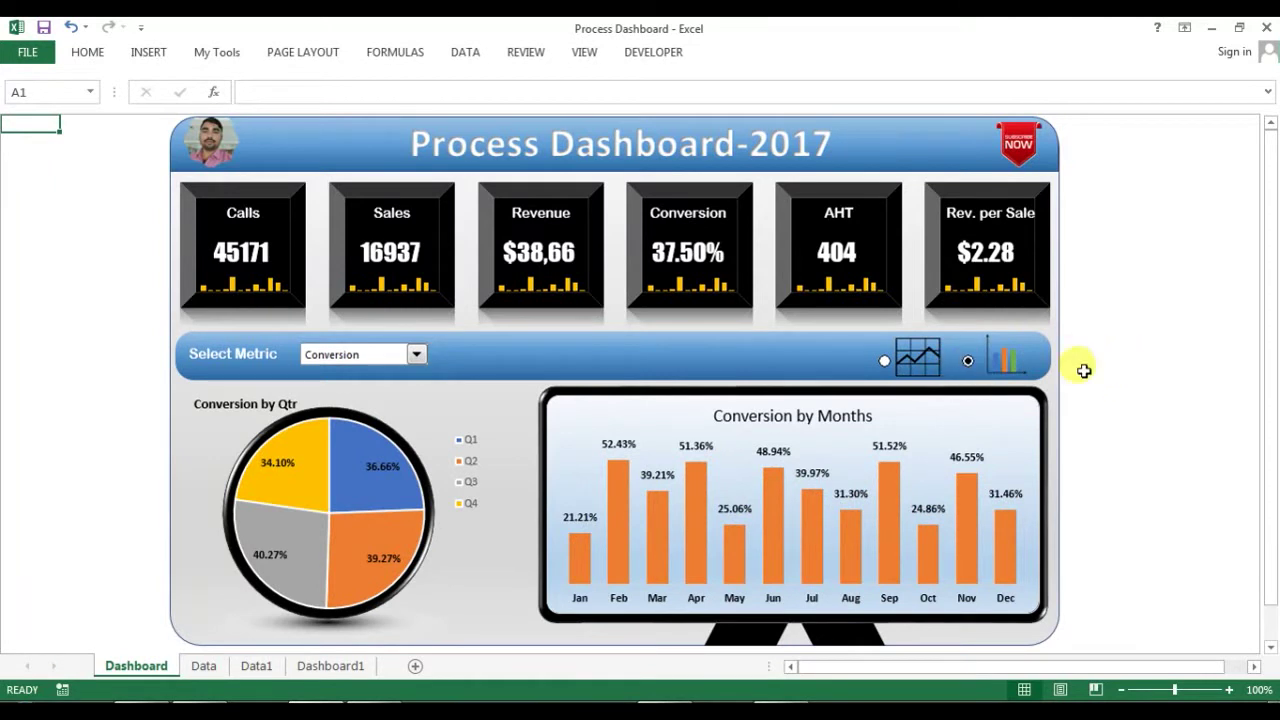
# - Try the Calls, Sales and Conversion metrics in the Dashboard's metric selector, ending on Calls
pyautogui.click(385, 355)
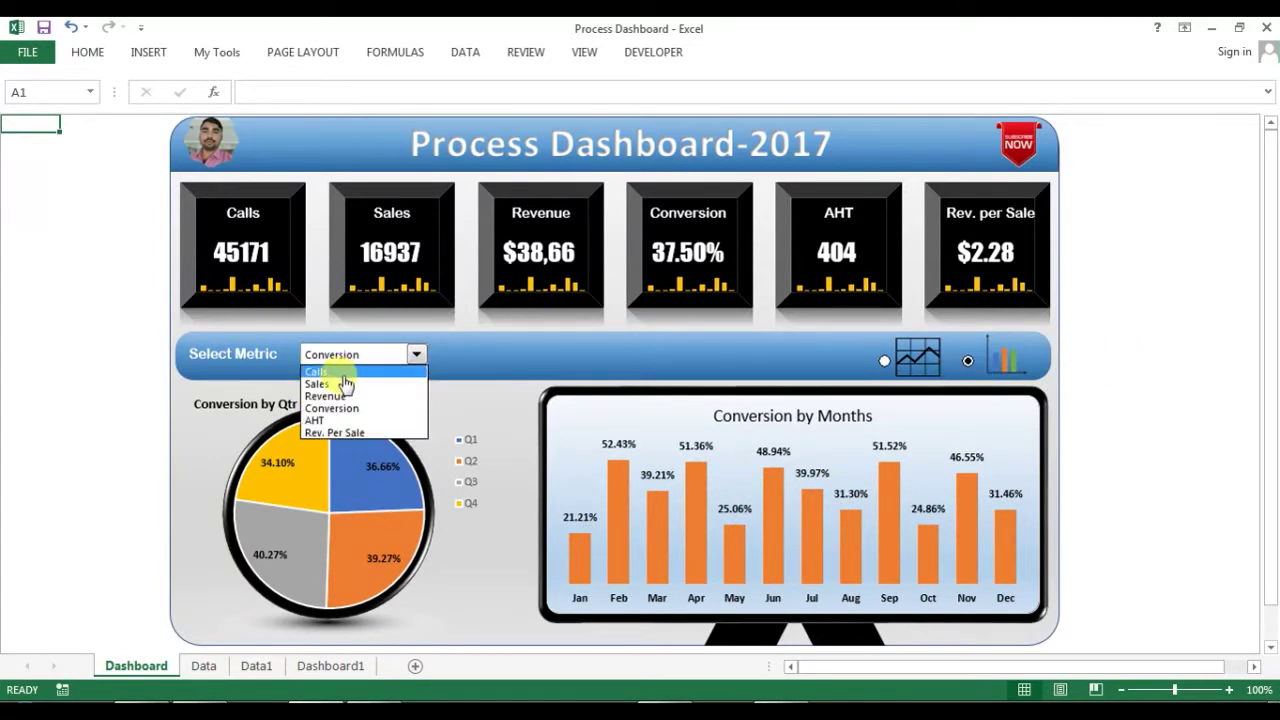
pyautogui.click(335, 372)
pyautogui.click(416, 356)
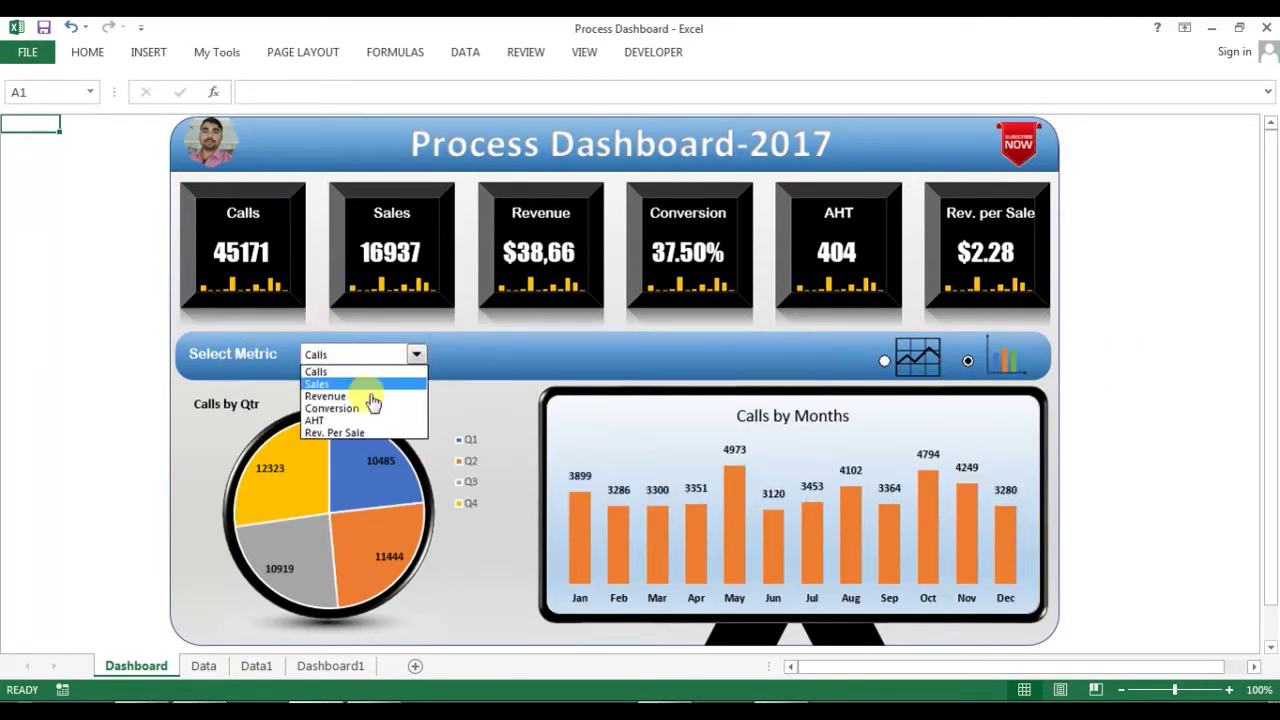
pyautogui.click(360, 385)
pyautogui.click(417, 358)
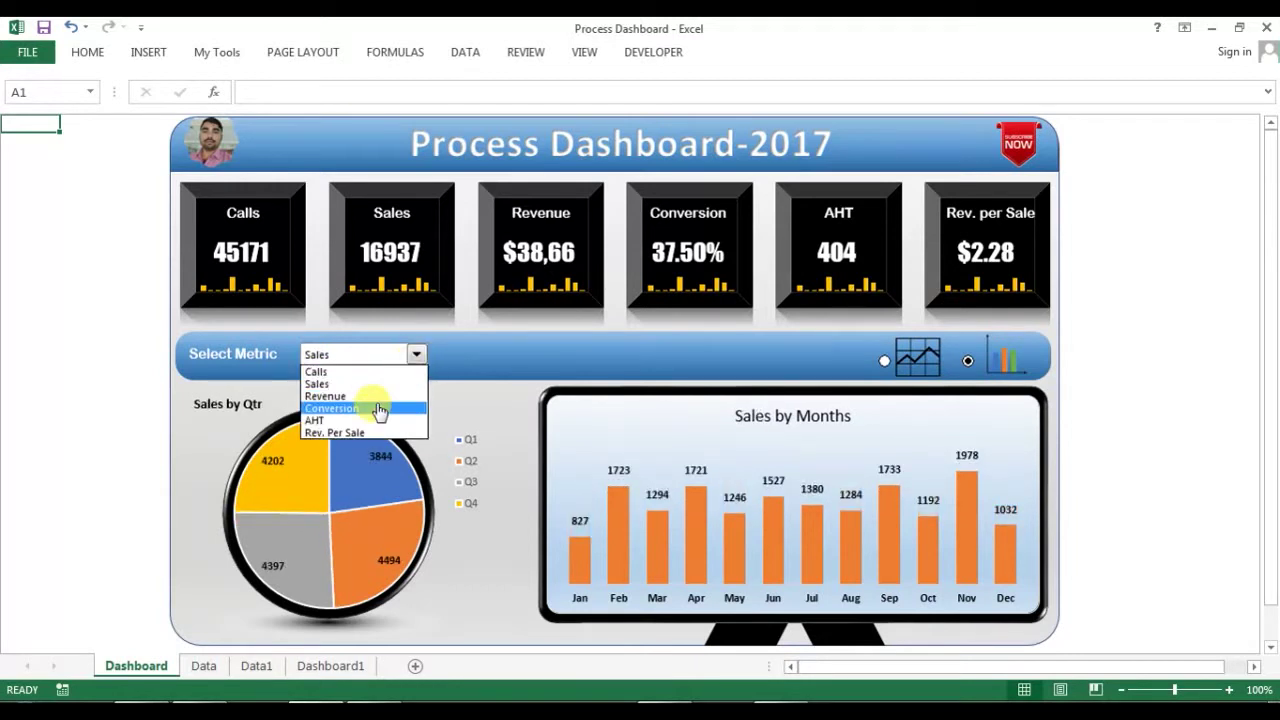
pyautogui.click(377, 408)
pyautogui.click(416, 356)
pyautogui.click(372, 374)
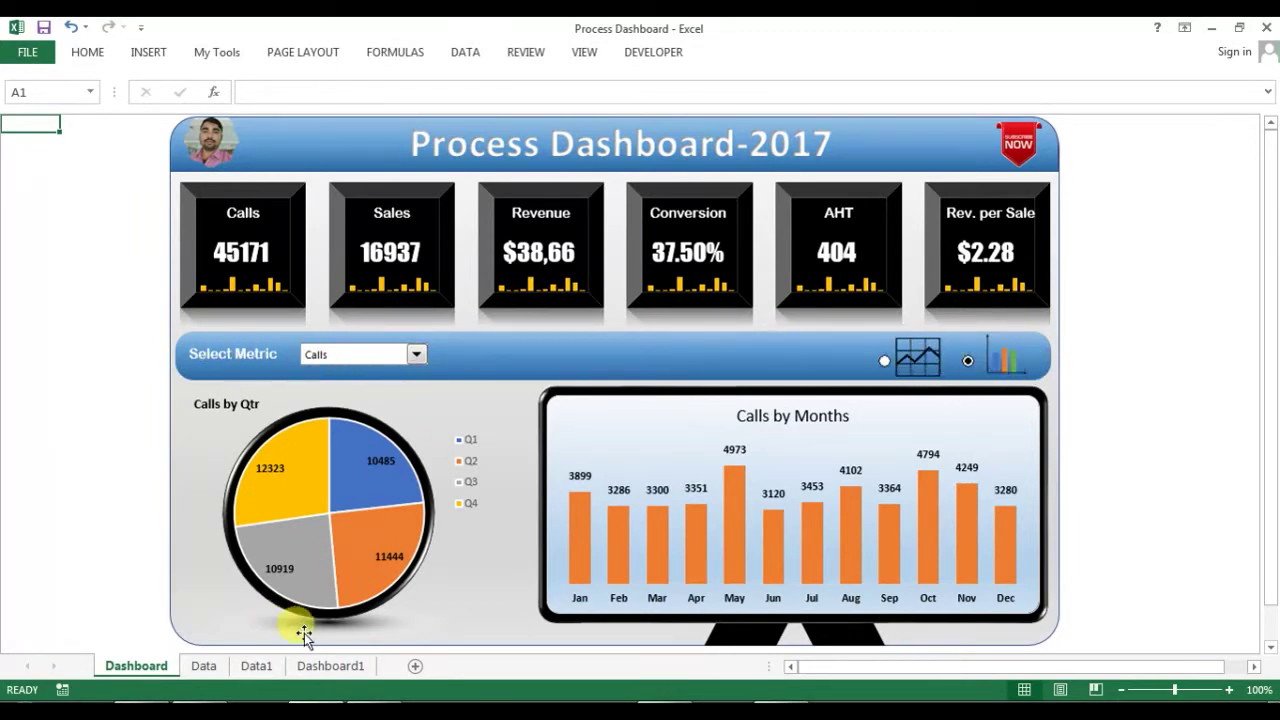
# - On the Dashboard1 sheet, draw a wide rounded rectangle bar below the KPI cards, spanning columns C to Q
pyautogui.click(327, 667)
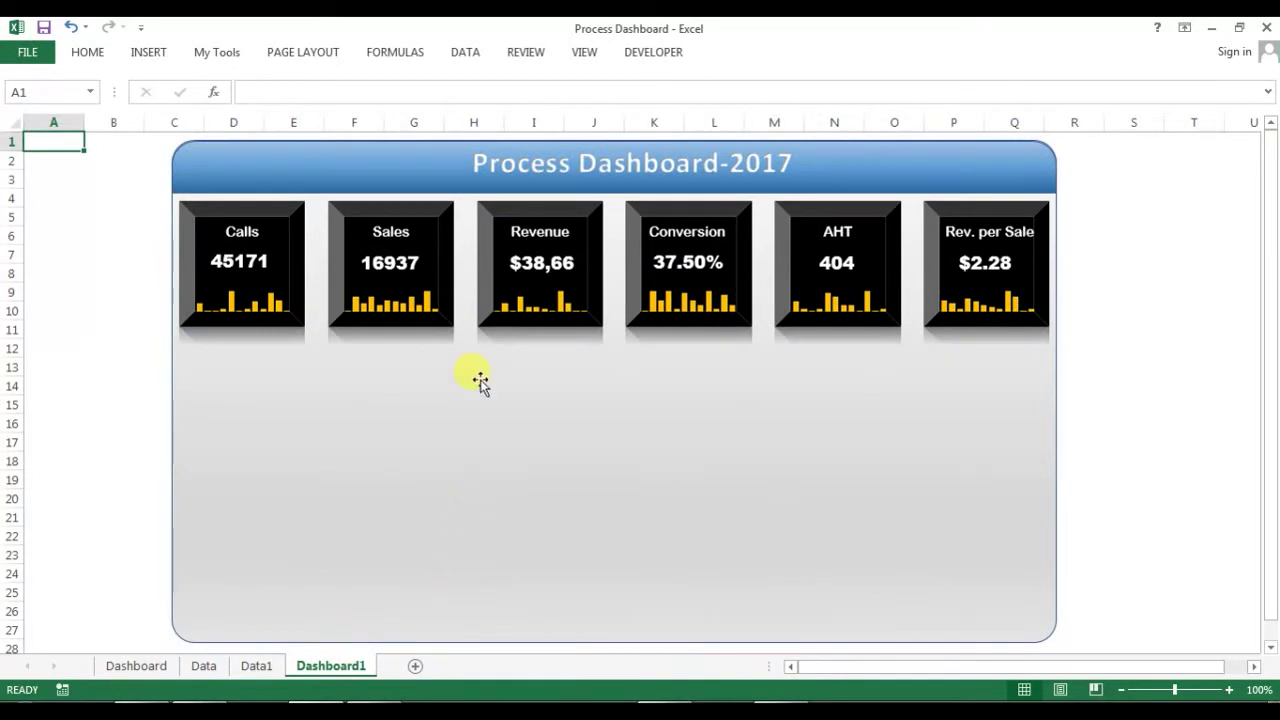
pyautogui.click(148, 54)
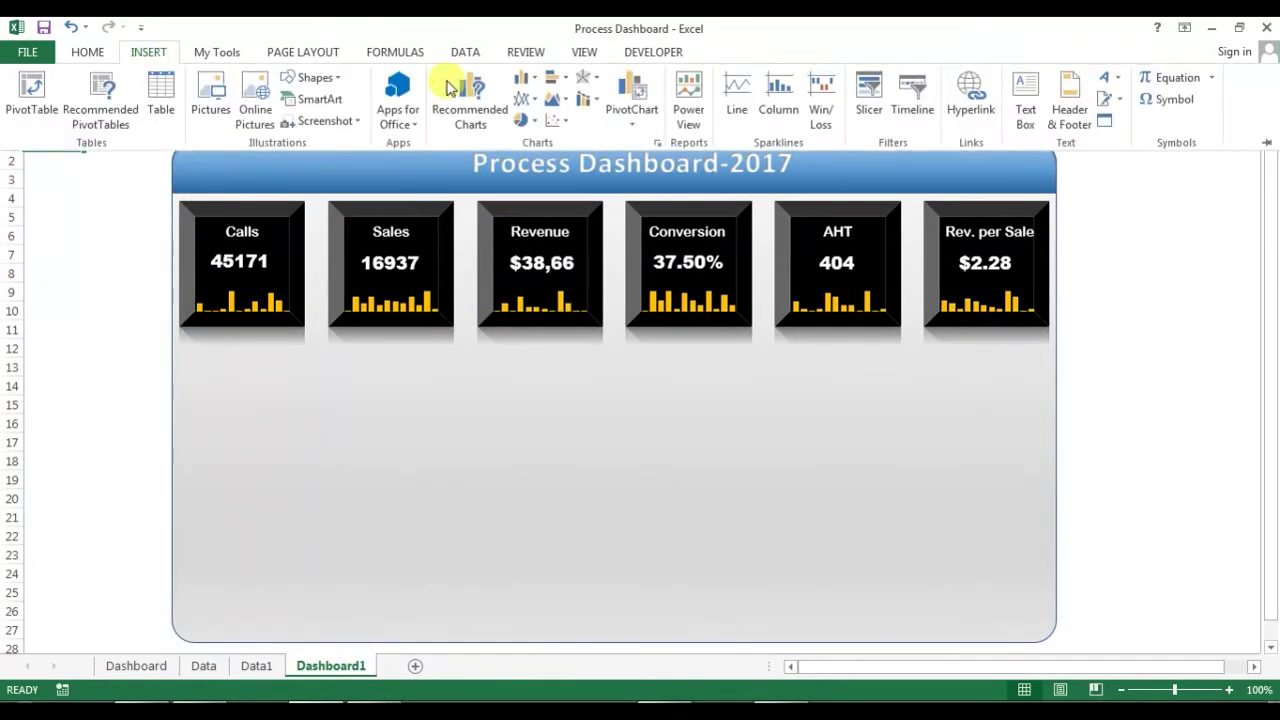
pyautogui.click(314, 78)
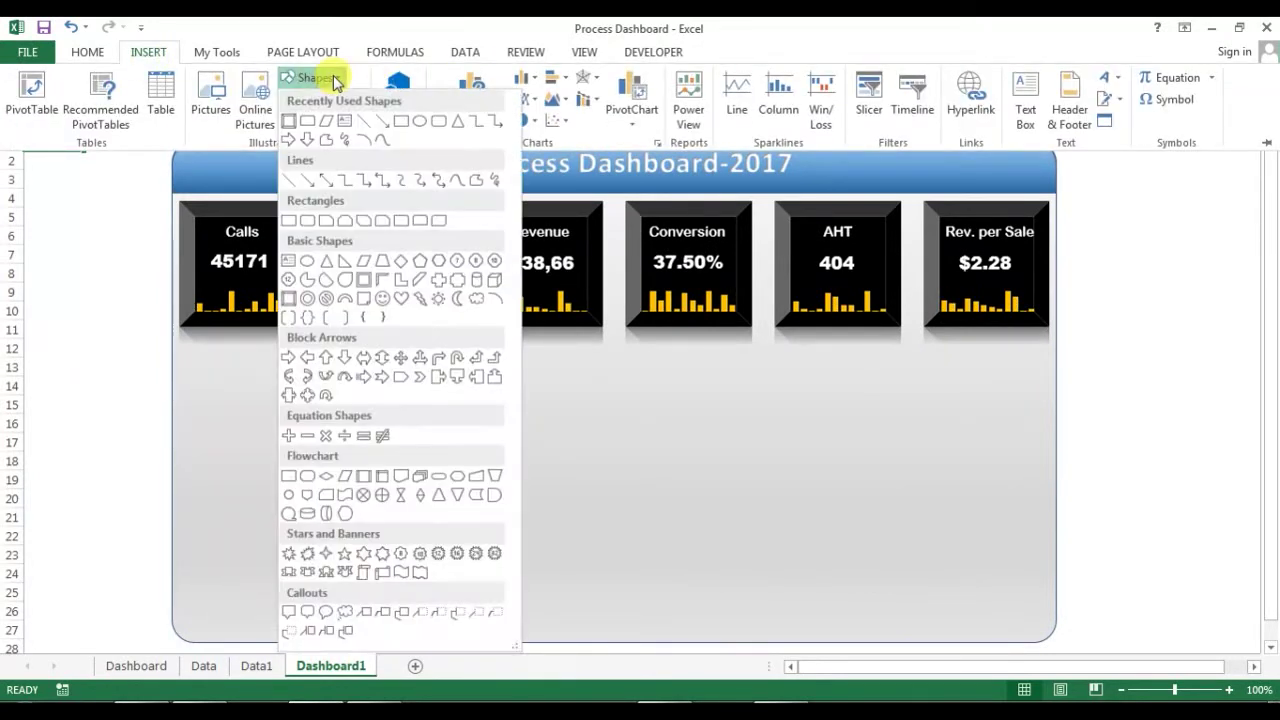
pyautogui.click(307, 221)
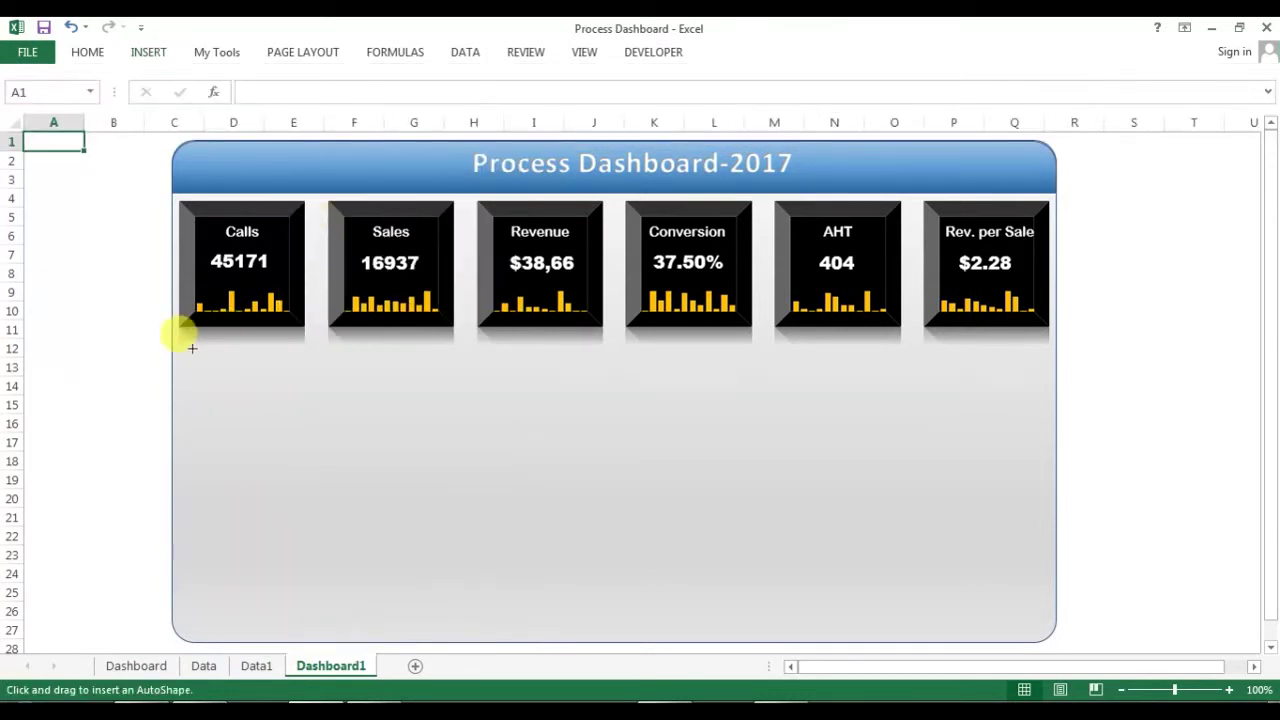
pyautogui.moveTo(240, 378); pyautogui.dragTo(1043, 403)
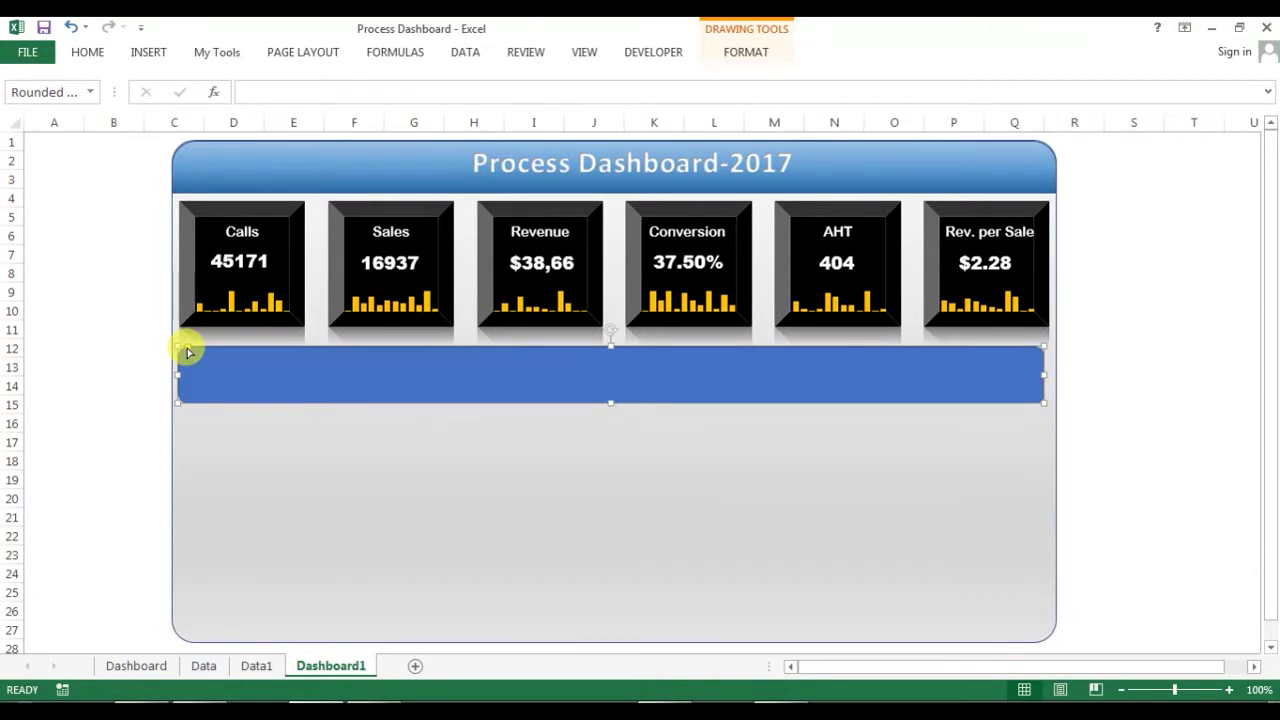
# - Round the bar's ends fully and widen it slightly to line up with the KPI card row
pyautogui.moveTo(189, 352); pyautogui.dragTo(203, 348)
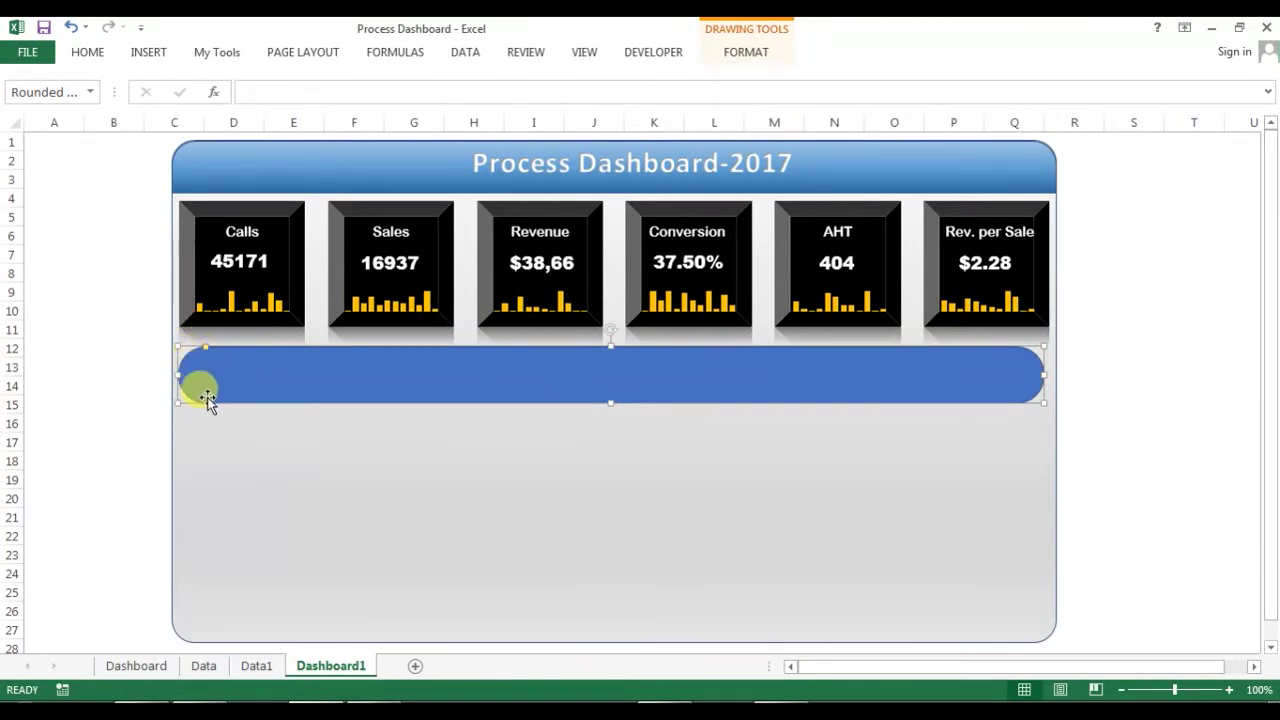
pyautogui.click(1166, 370)
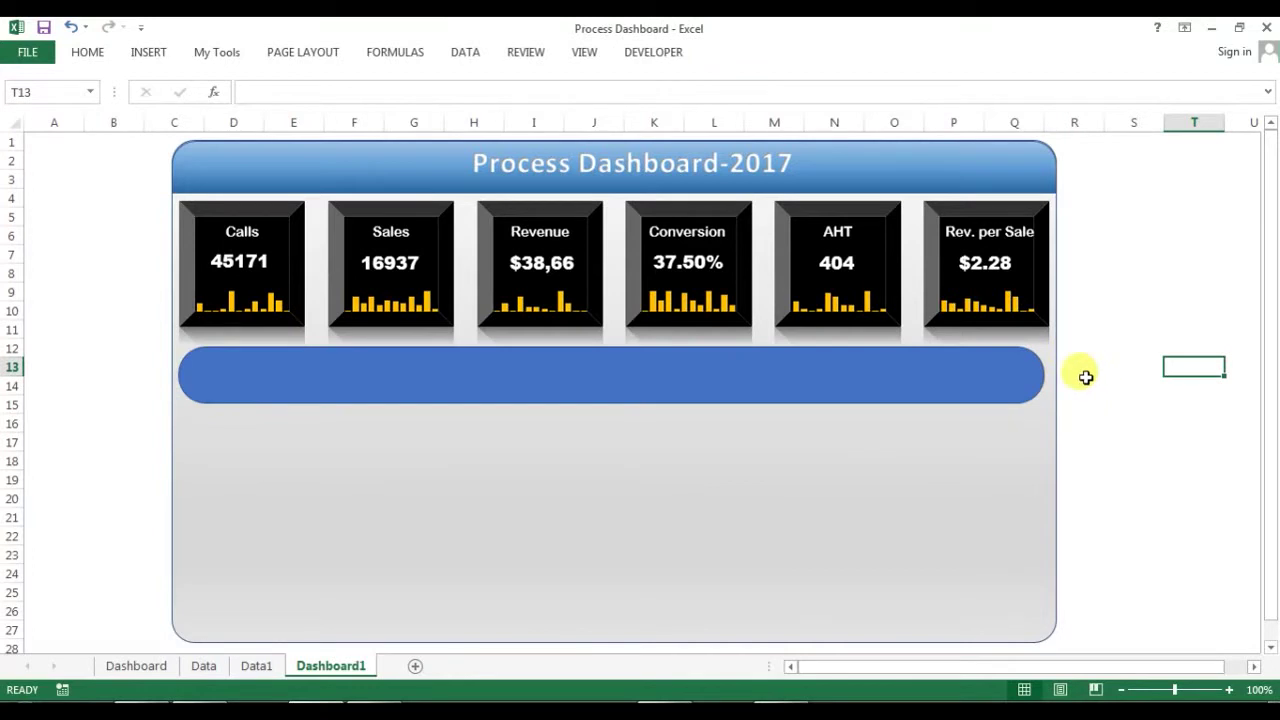
pyautogui.moveTo(653, 378); pyautogui.dragTo(708, 374)
pyautogui.moveTo(1047, 372); pyautogui.dragTo(1047, 372)
# - Compare with the finished Dashboard sheet and give the new bar a linear 270° gradient fill from the medium blue preset matching the title banner
pyautogui.click(170, 665)
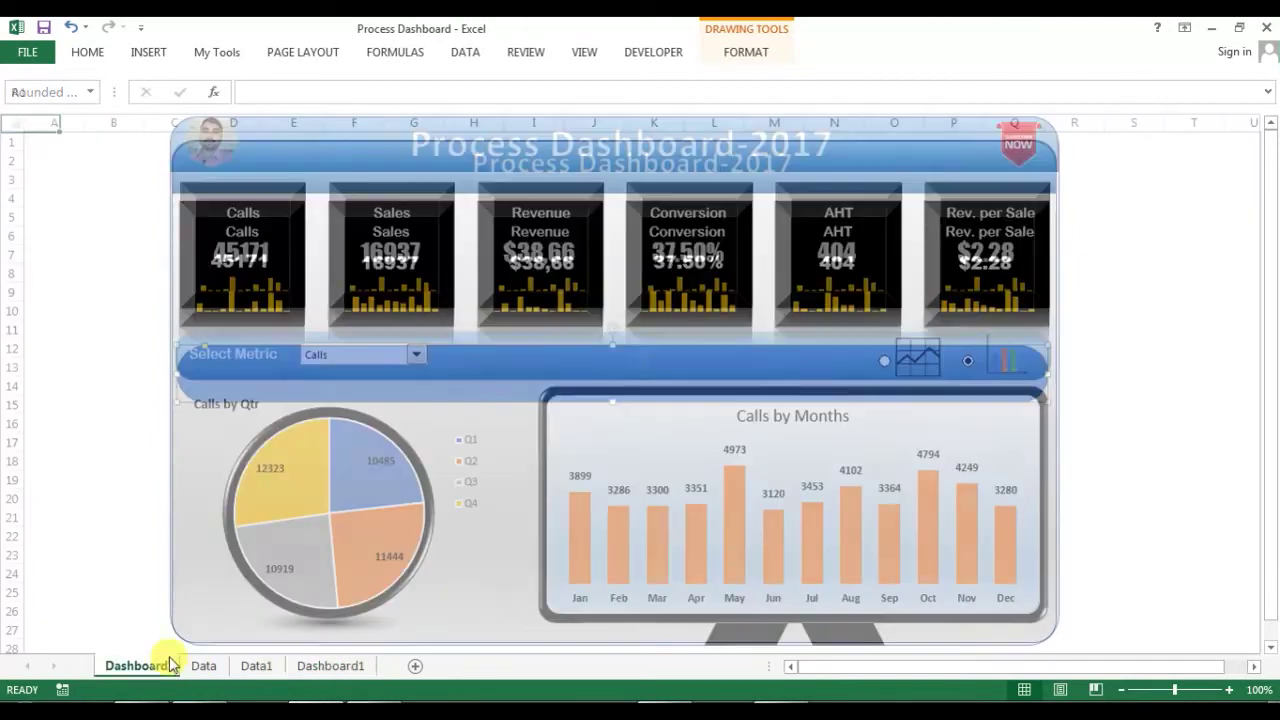
pyautogui.click(312, 666)
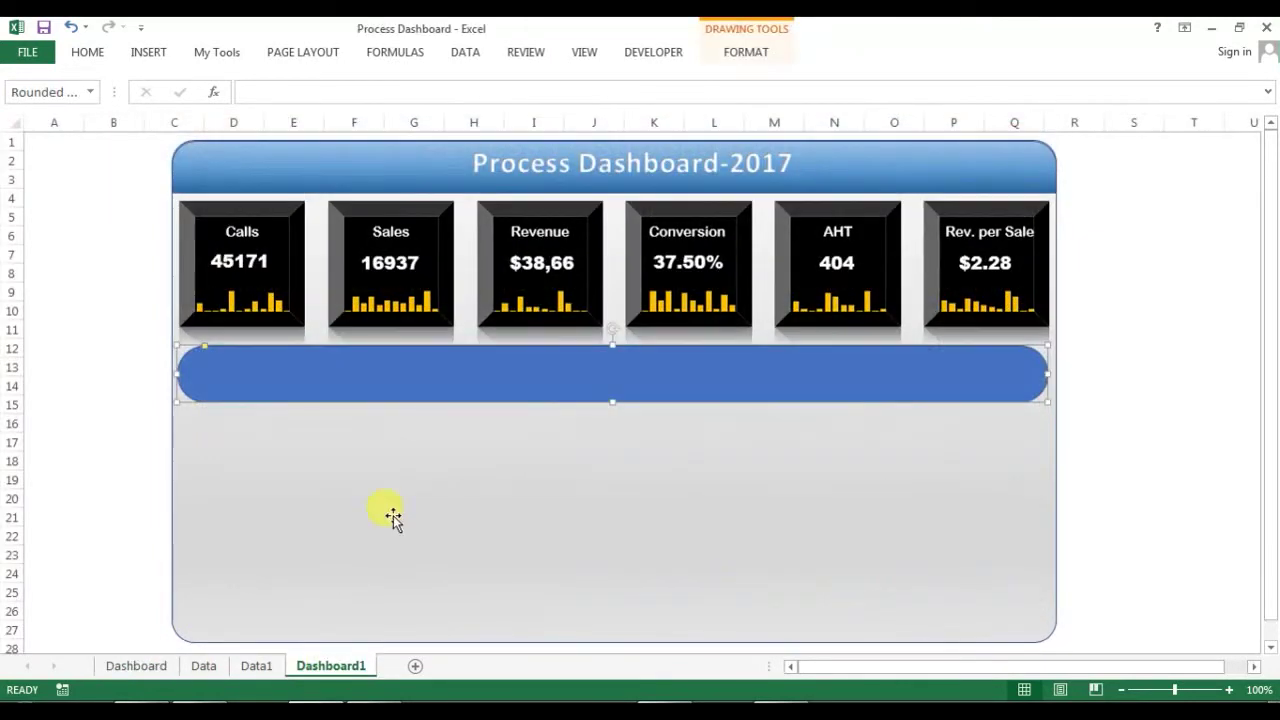
pyautogui.rightClick(514, 363)
pyautogui.click(571, 349)
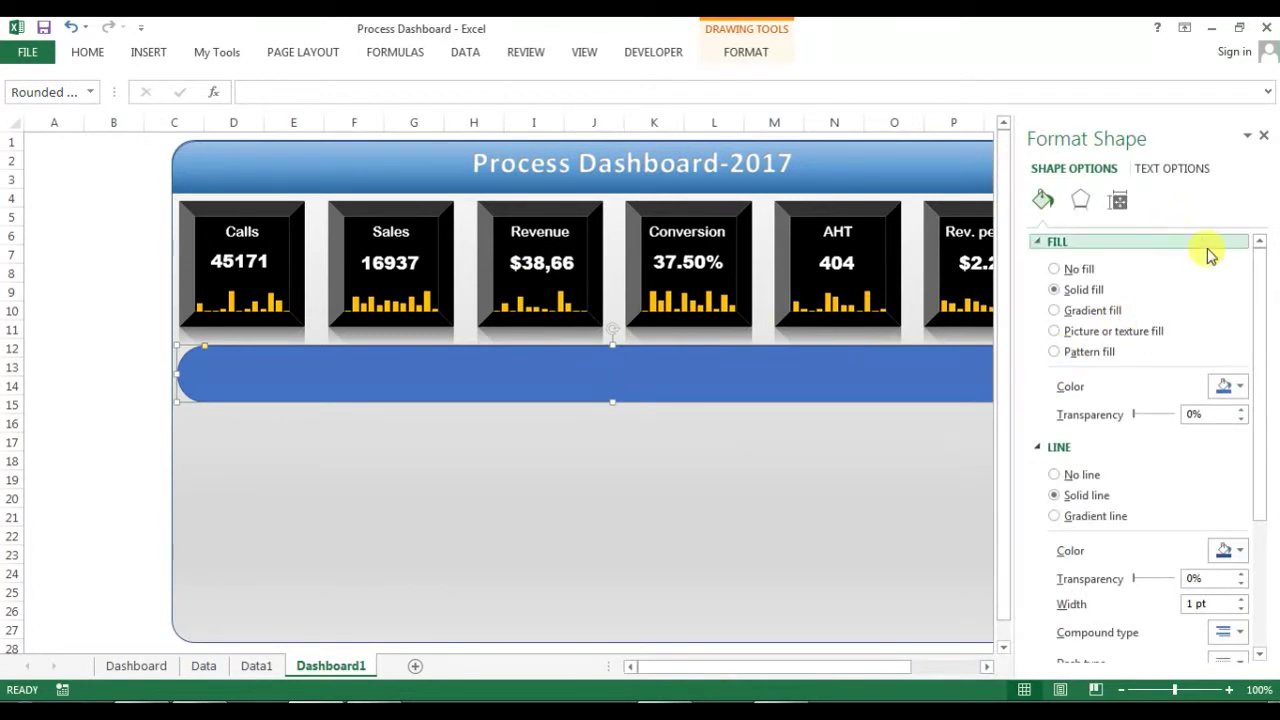
pyautogui.click(1092, 311)
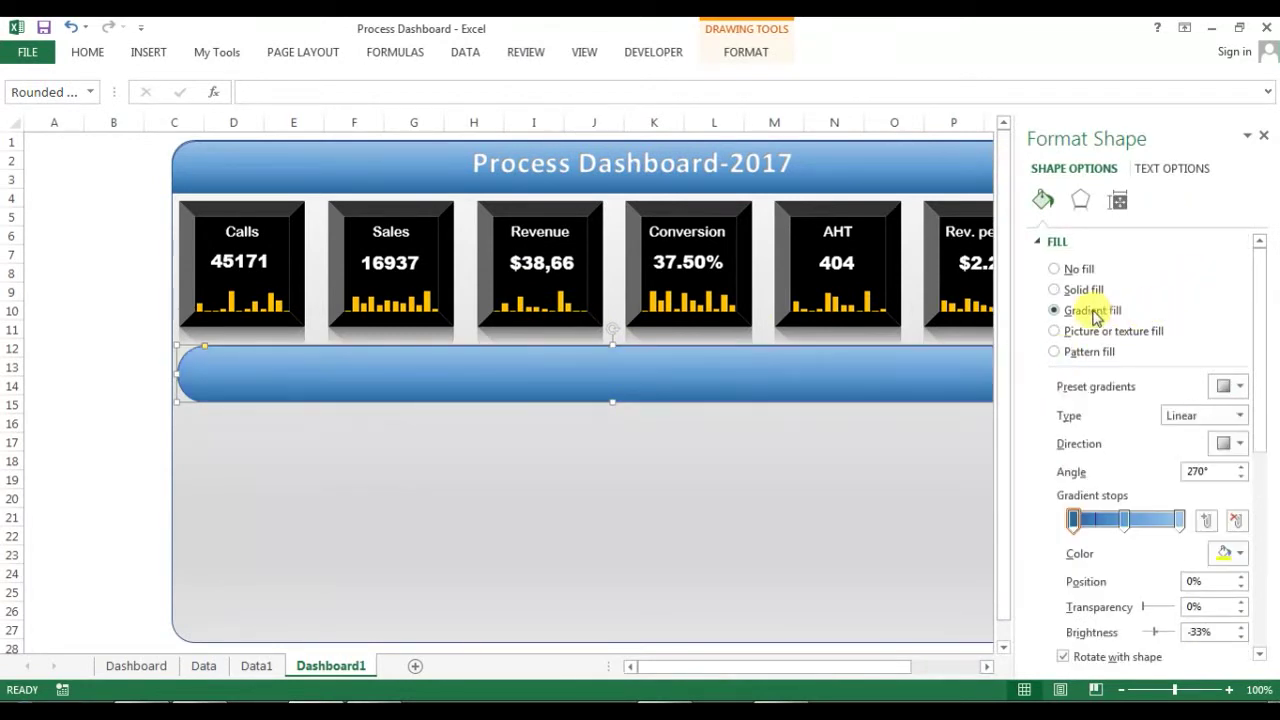
pyautogui.click(1230, 386)
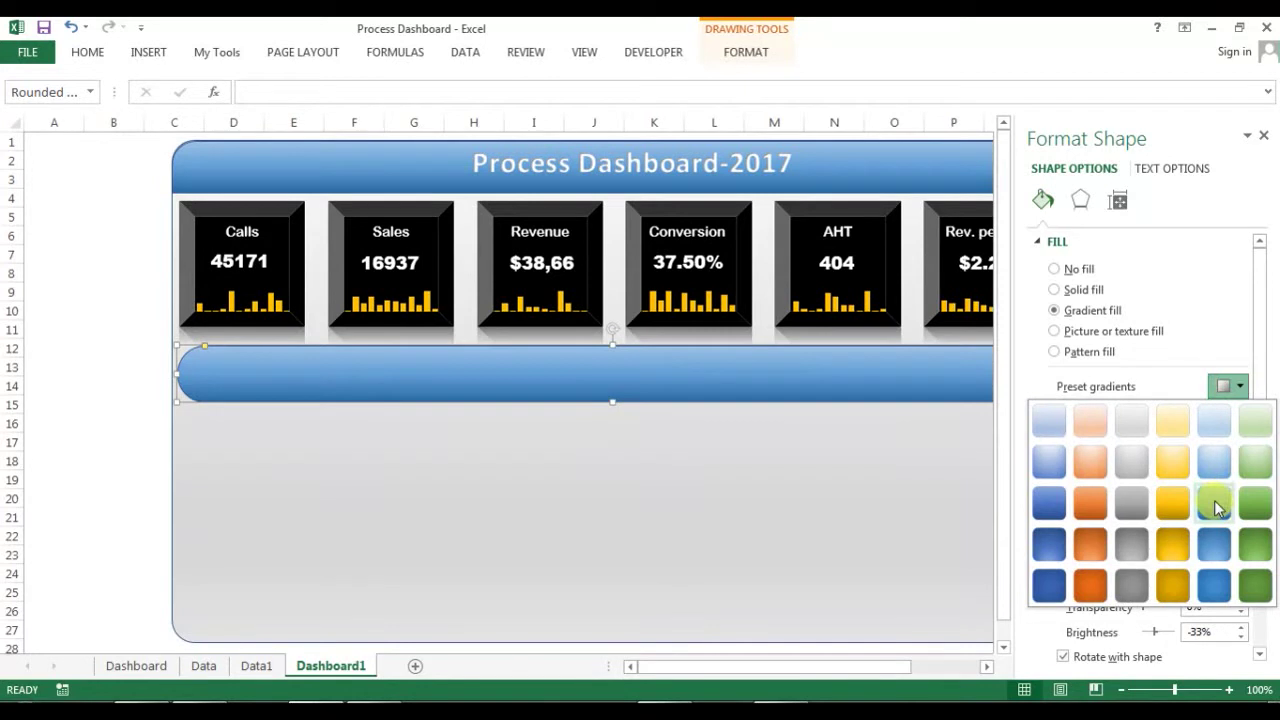
pyautogui.click(1214, 503)
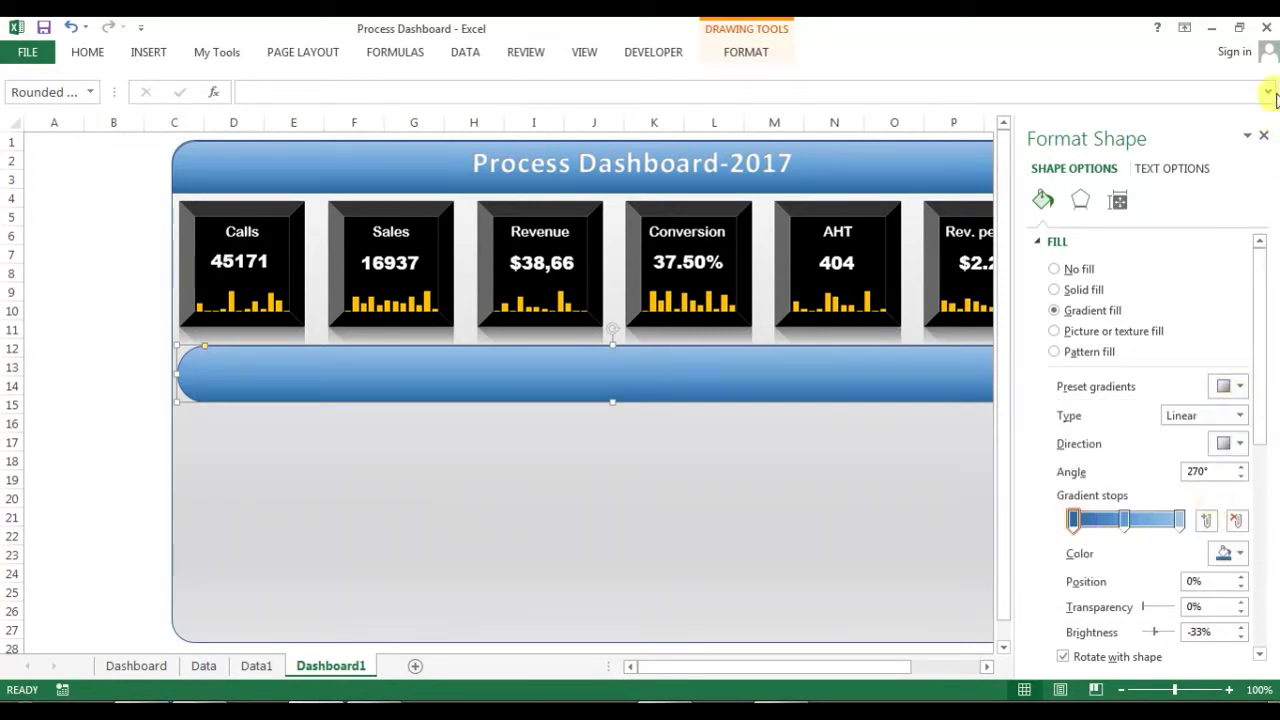
pyautogui.click(1263, 138)
pyautogui.click(1130, 312)
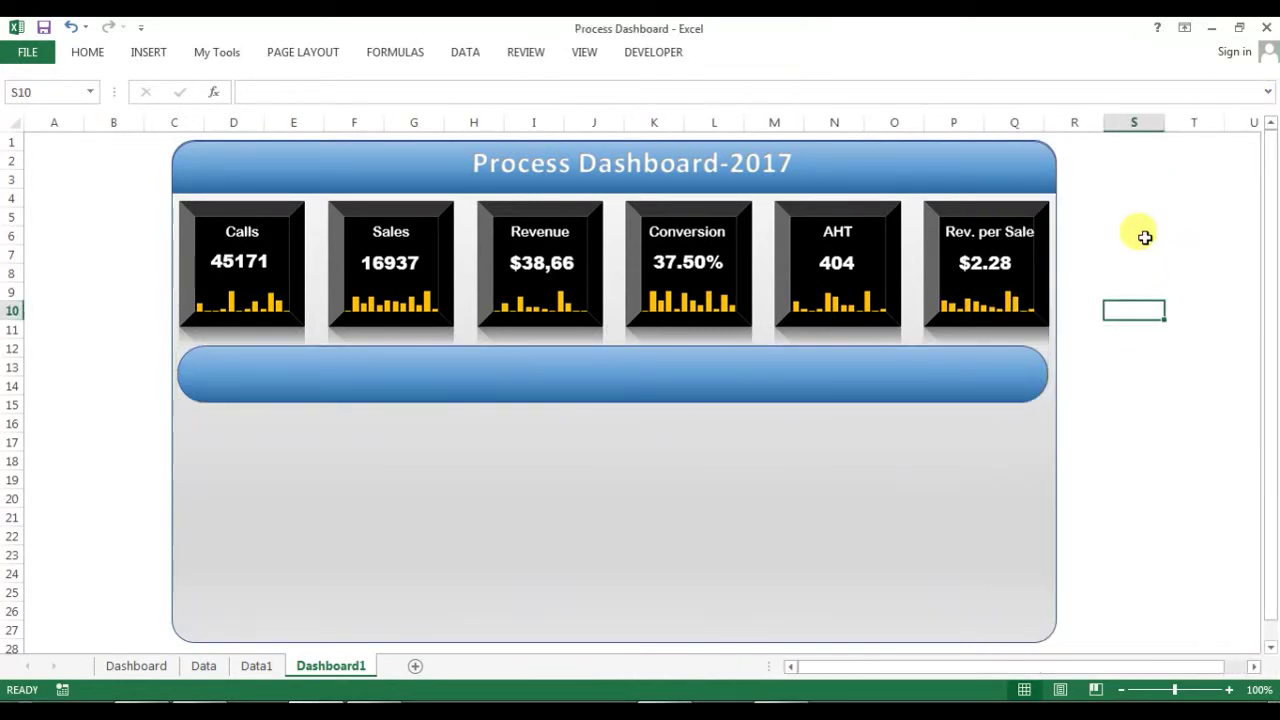
# - Check the bar on the finished Dashboard sheet and set the new Dashboard1 bar's outline to No line
pyautogui.click(136, 665)
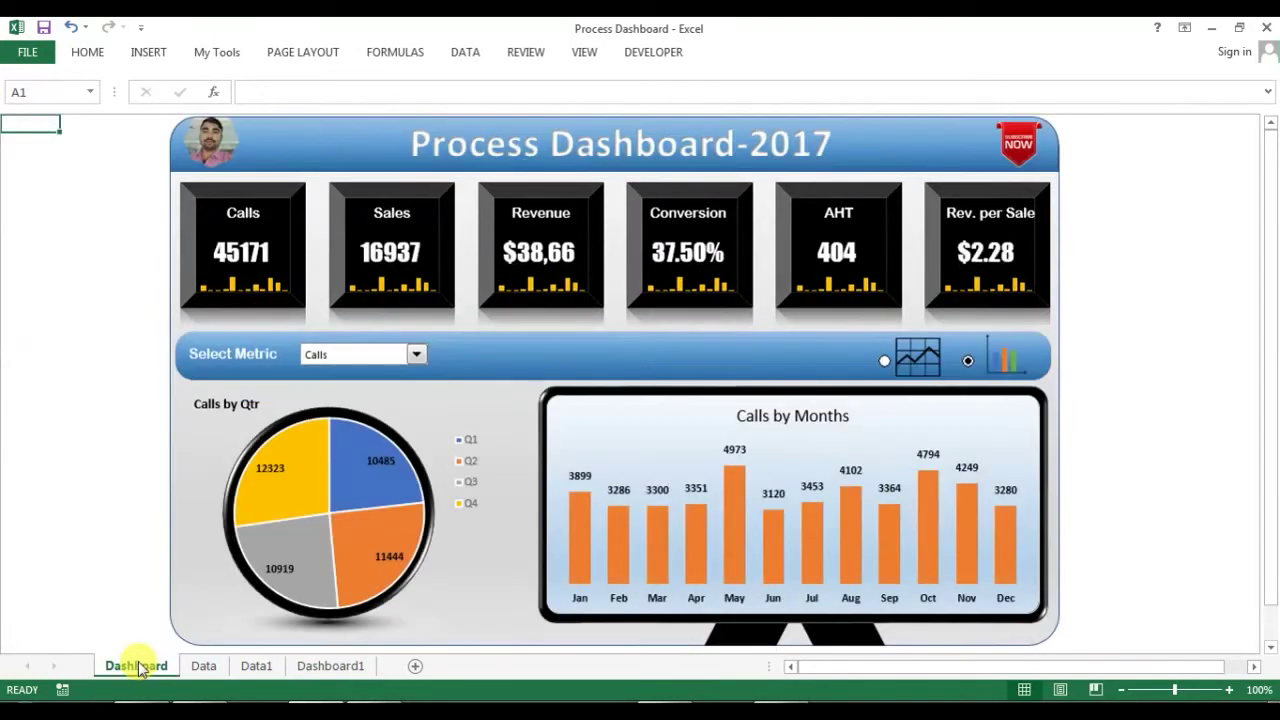
pyautogui.click(335, 665)
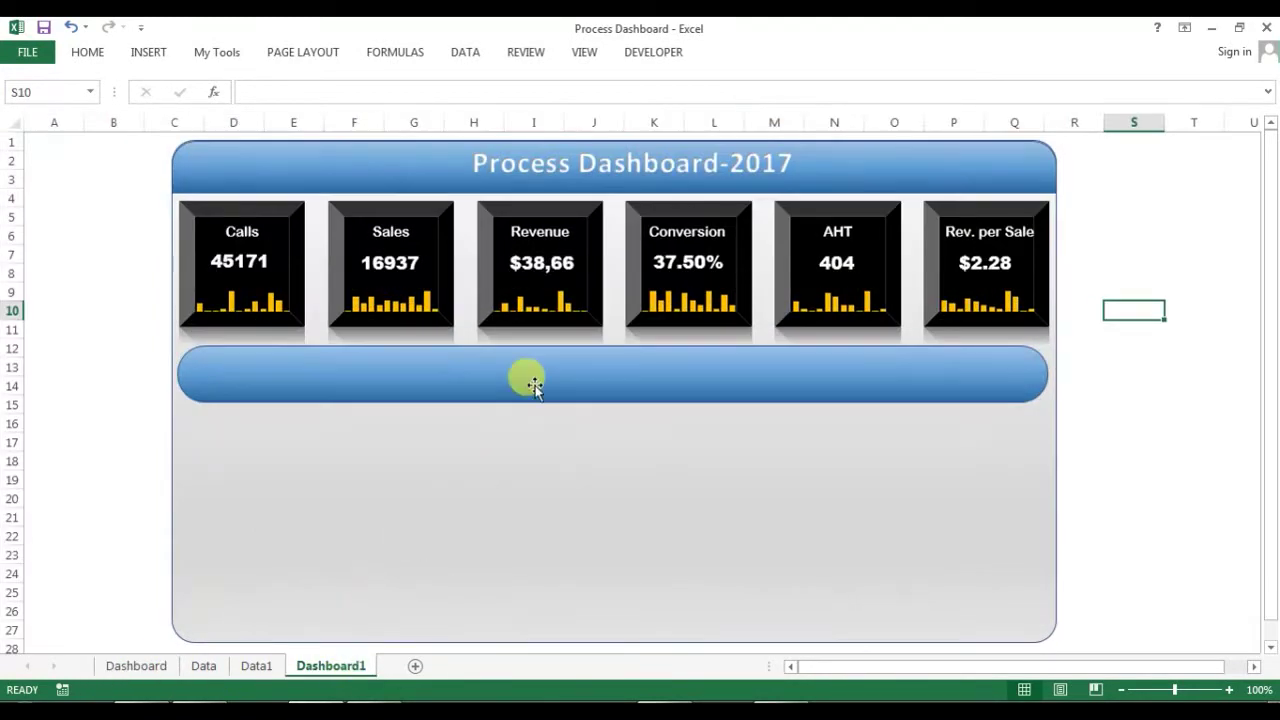
pyautogui.click(532, 382)
pyautogui.rightClick(536, 384)
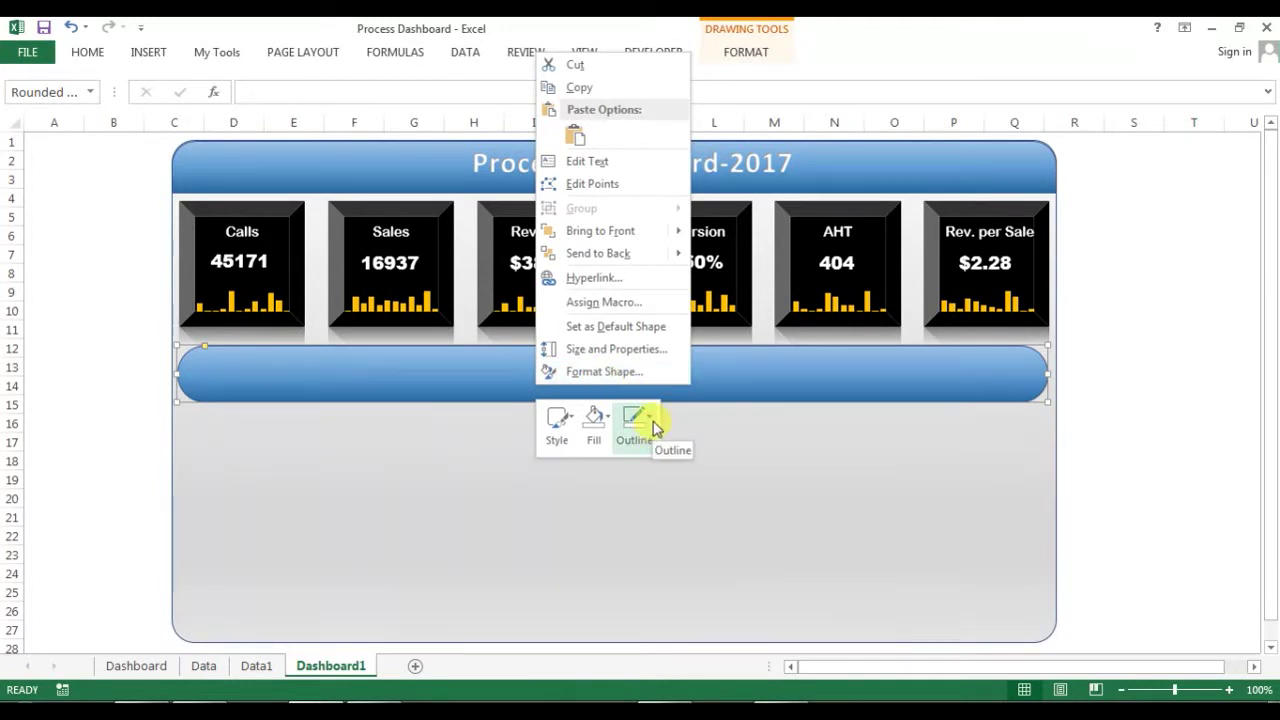
pyautogui.click(640, 369)
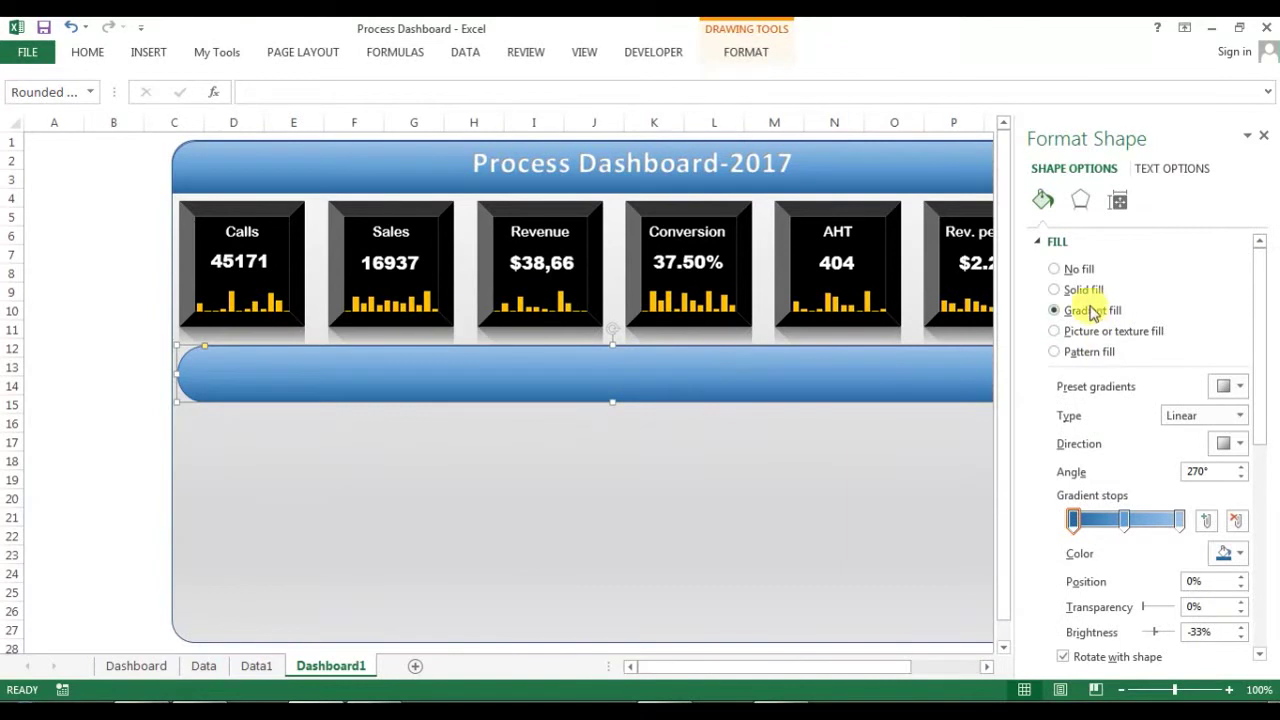
pyautogui.click(1040, 243)
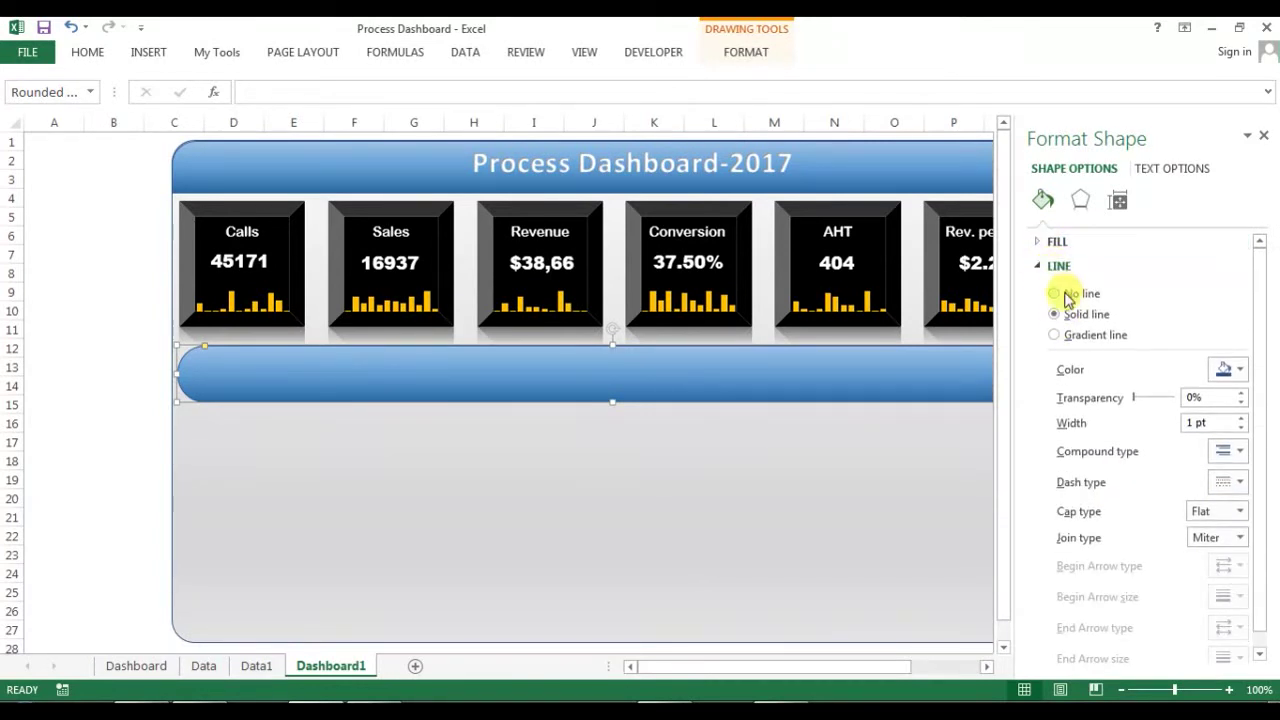
pyautogui.click(1063, 292)
pyautogui.click(1264, 137)
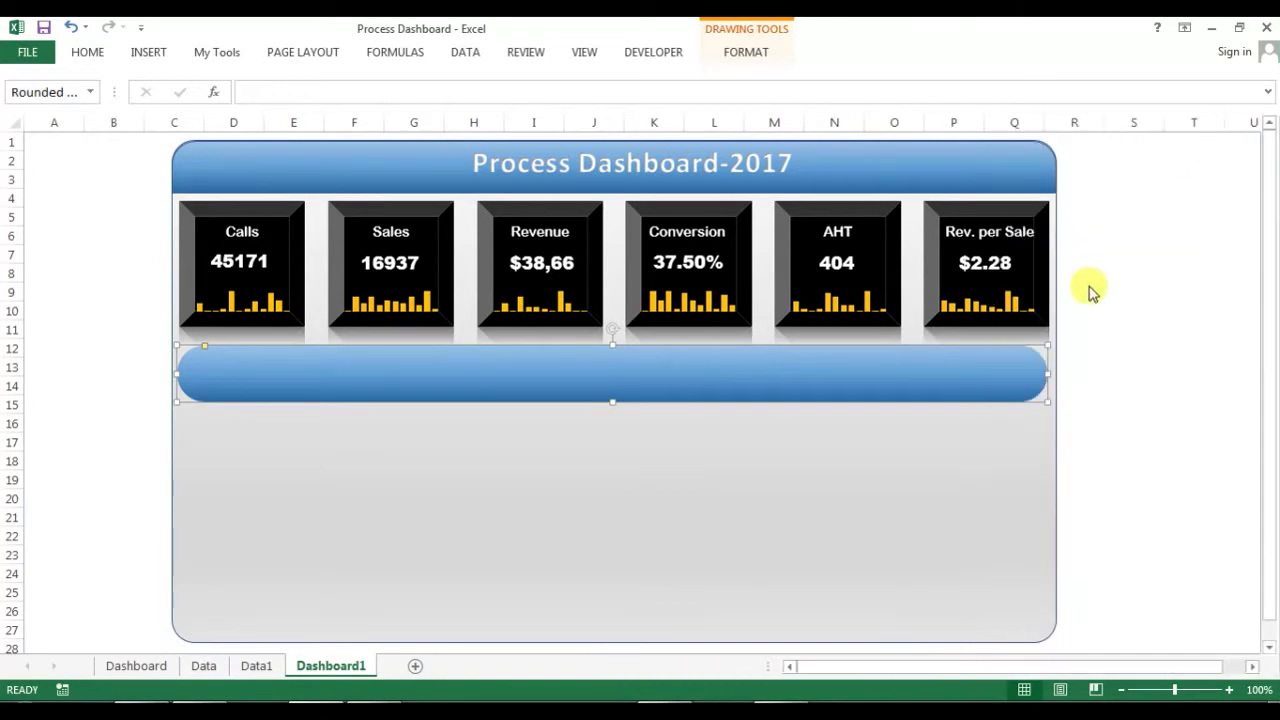
# - Check the finished Dashboard sheet's selector bar and add a text box reading "Select Metric" at the start of the Dashboard1 bar, narrowed to its text
pyautogui.click(1096, 288)
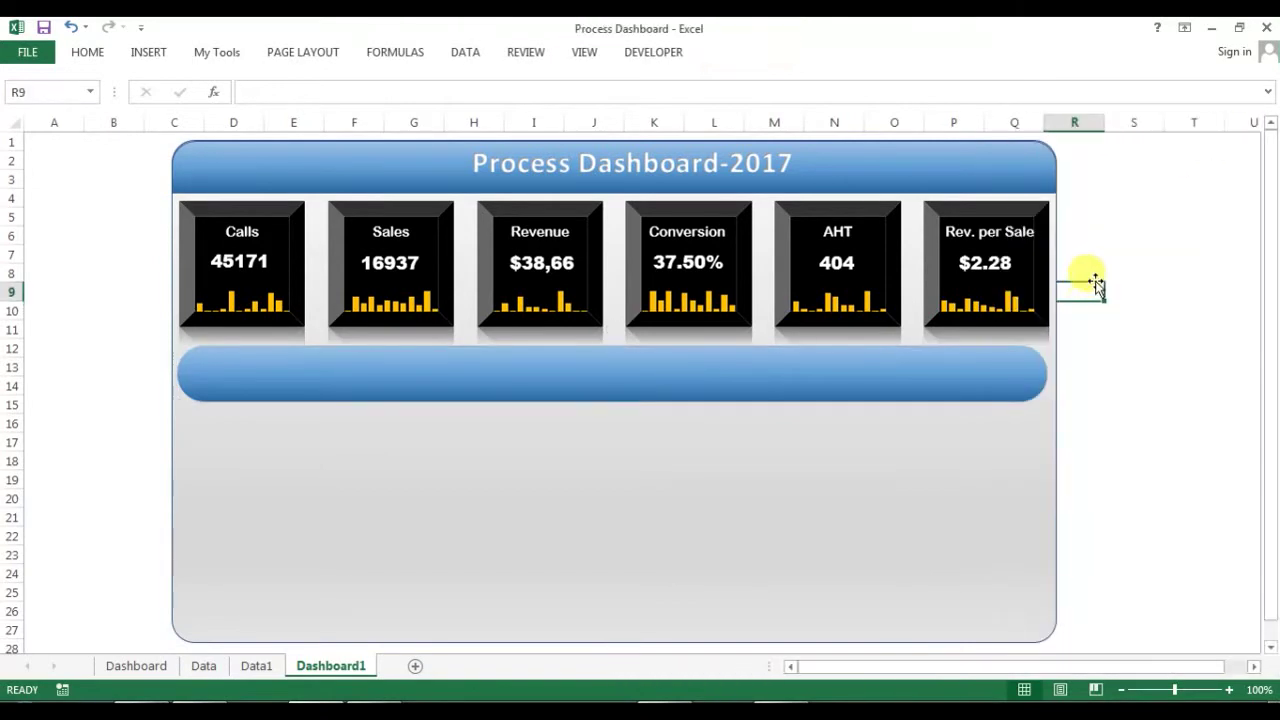
pyautogui.click(145, 665)
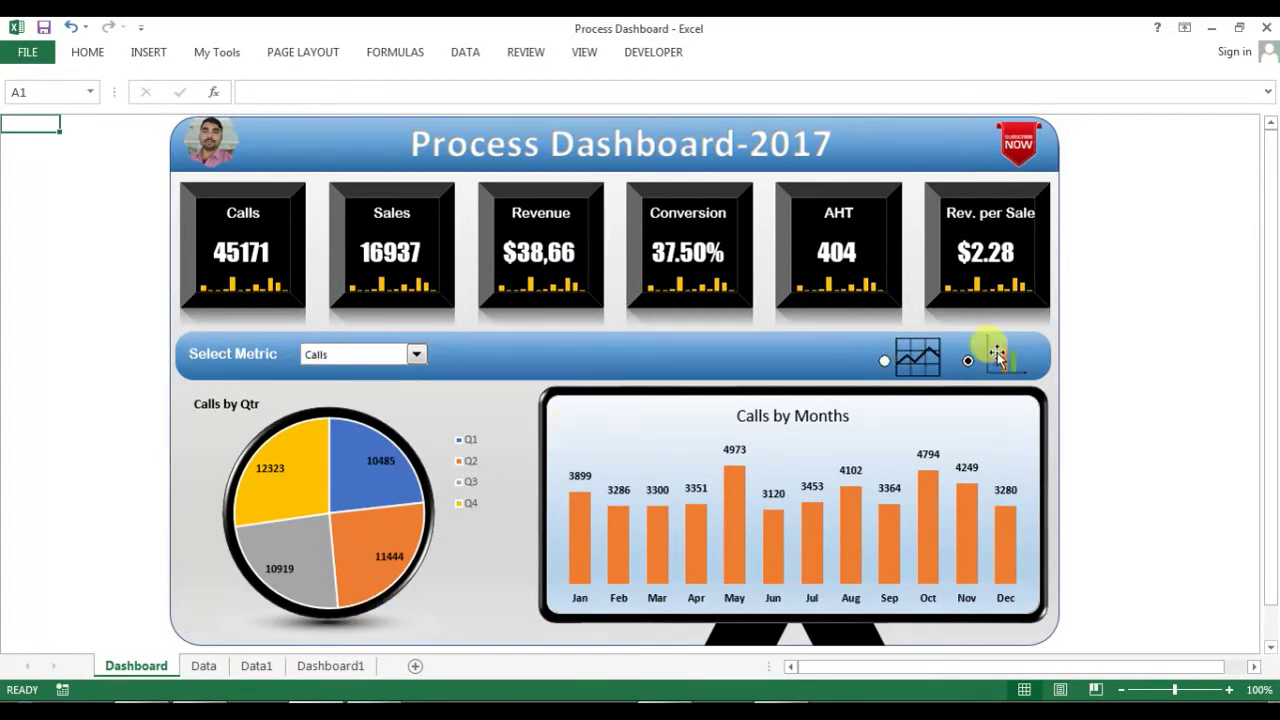
pyautogui.click(352, 666)
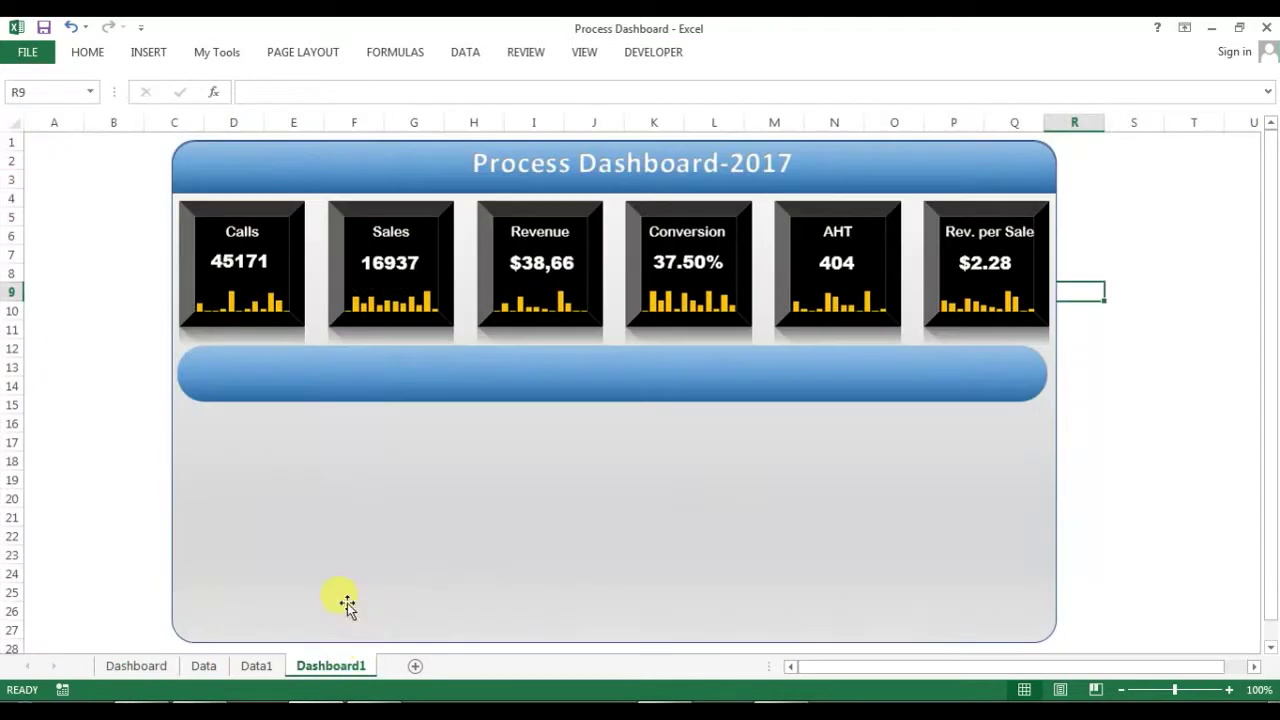
pyautogui.click(148, 52)
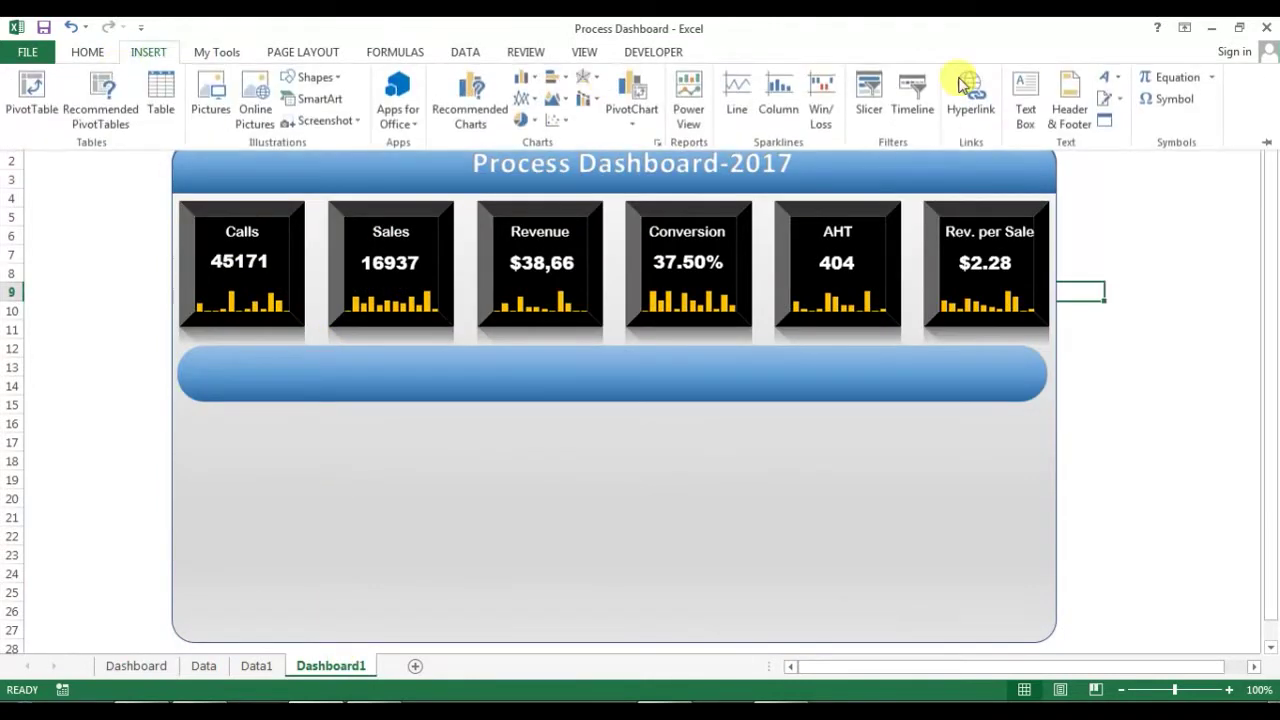
pyautogui.click(1026, 108)
pyautogui.moveTo(203, 368); pyautogui.dragTo(368, 385)
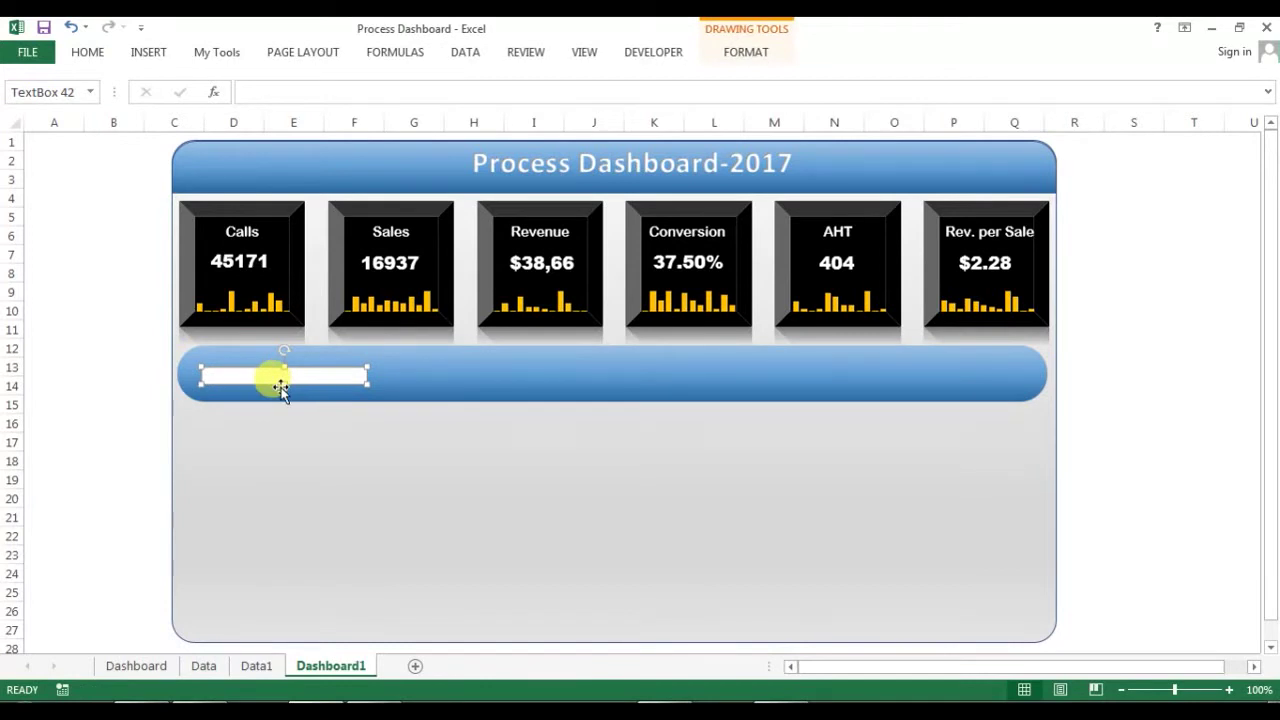
pyautogui.moveTo(284, 385); pyautogui.dragTo(290, 392)
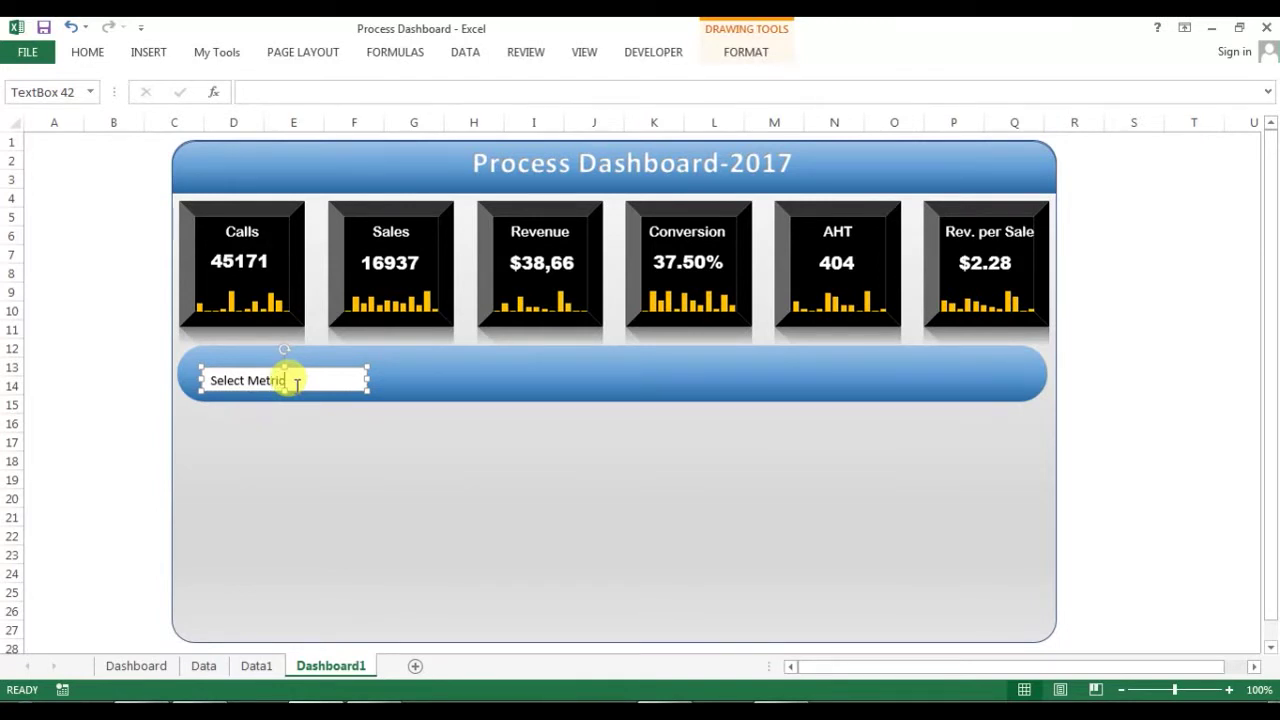
pyautogui.moveTo(370, 378); pyautogui.dragTo(304, 379)
# - Remove the fill and outline of the "Select Metric" text box so the blue bar shows through
pyautogui.click(745, 53)
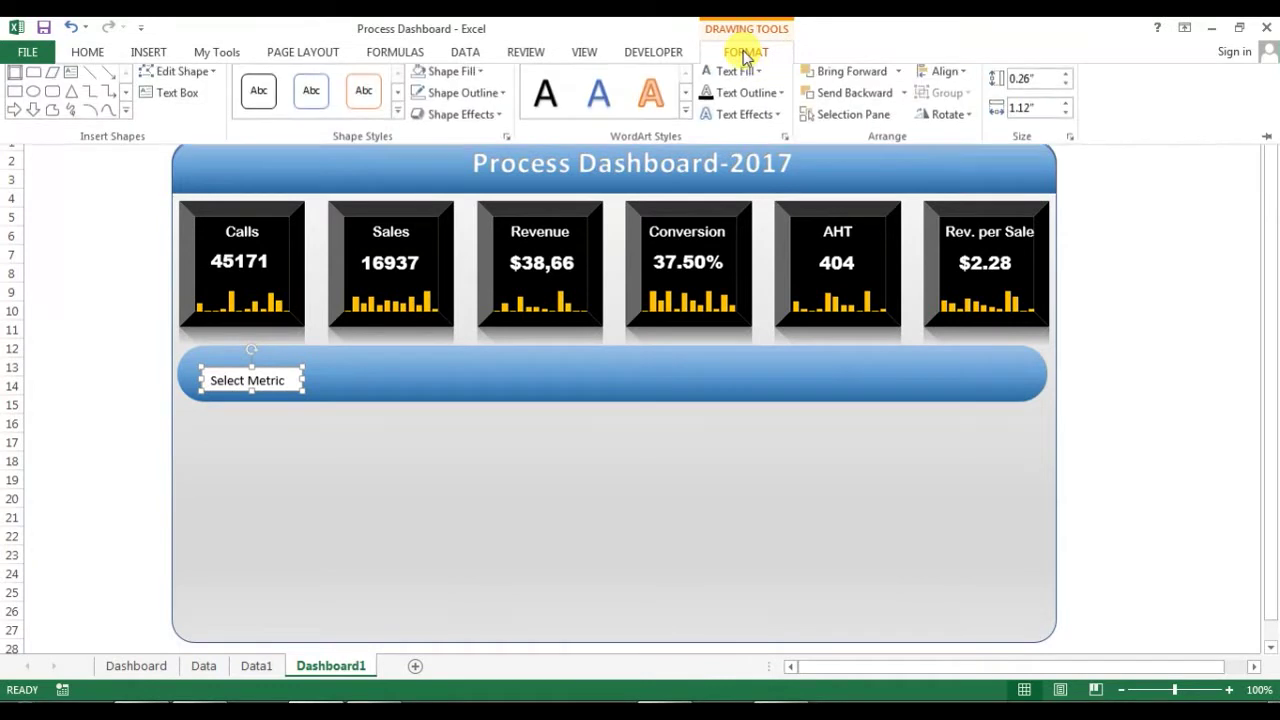
pyautogui.click(480, 78)
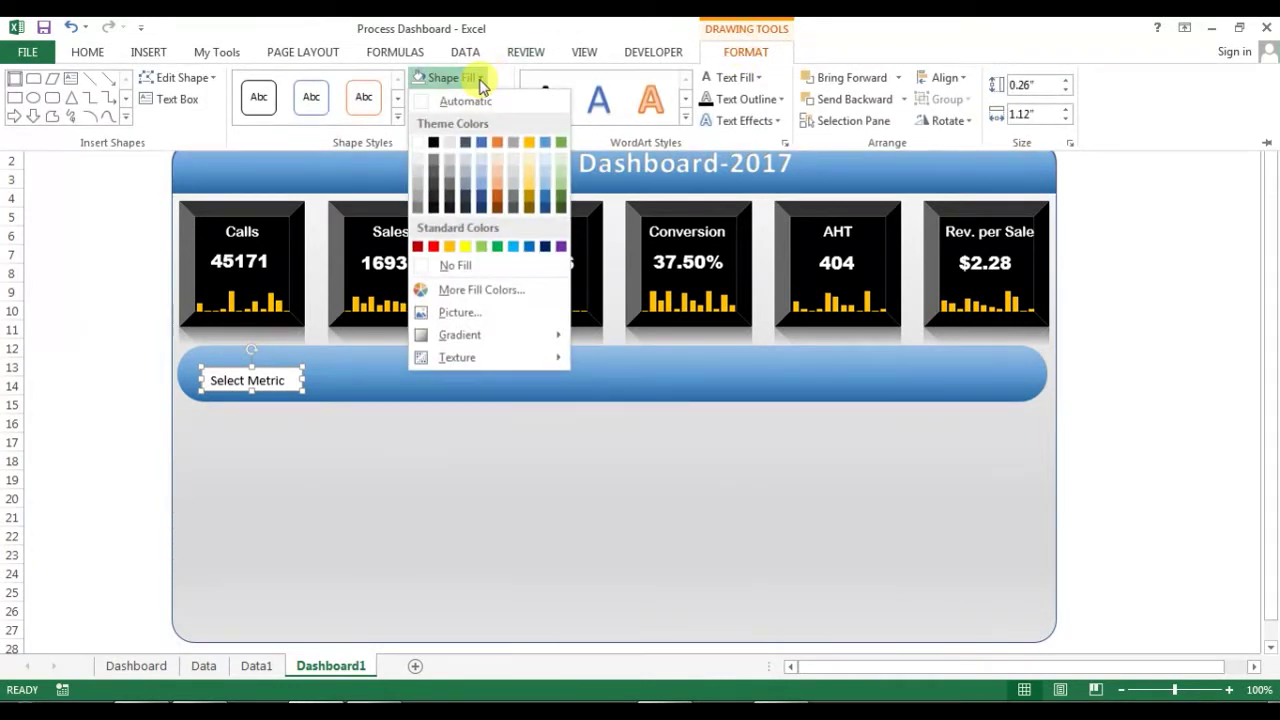
pyautogui.click(452, 267)
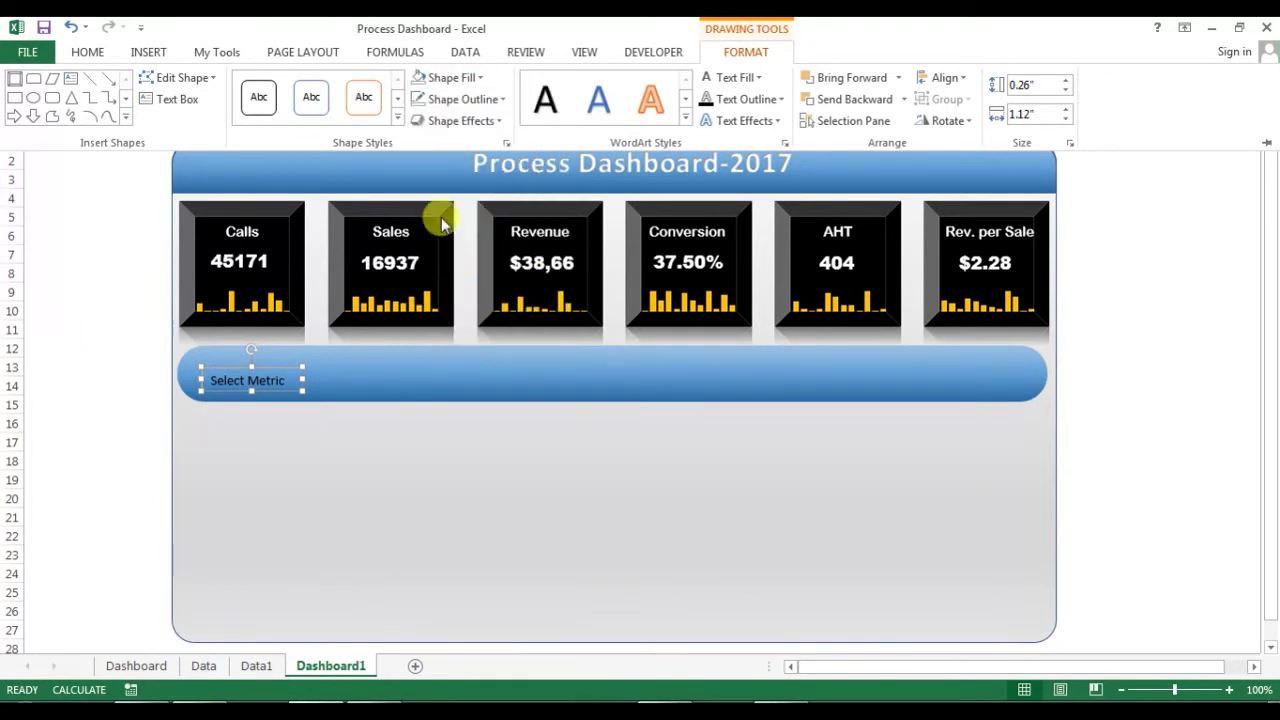
pyautogui.click(485, 100)
pyautogui.click(452, 286)
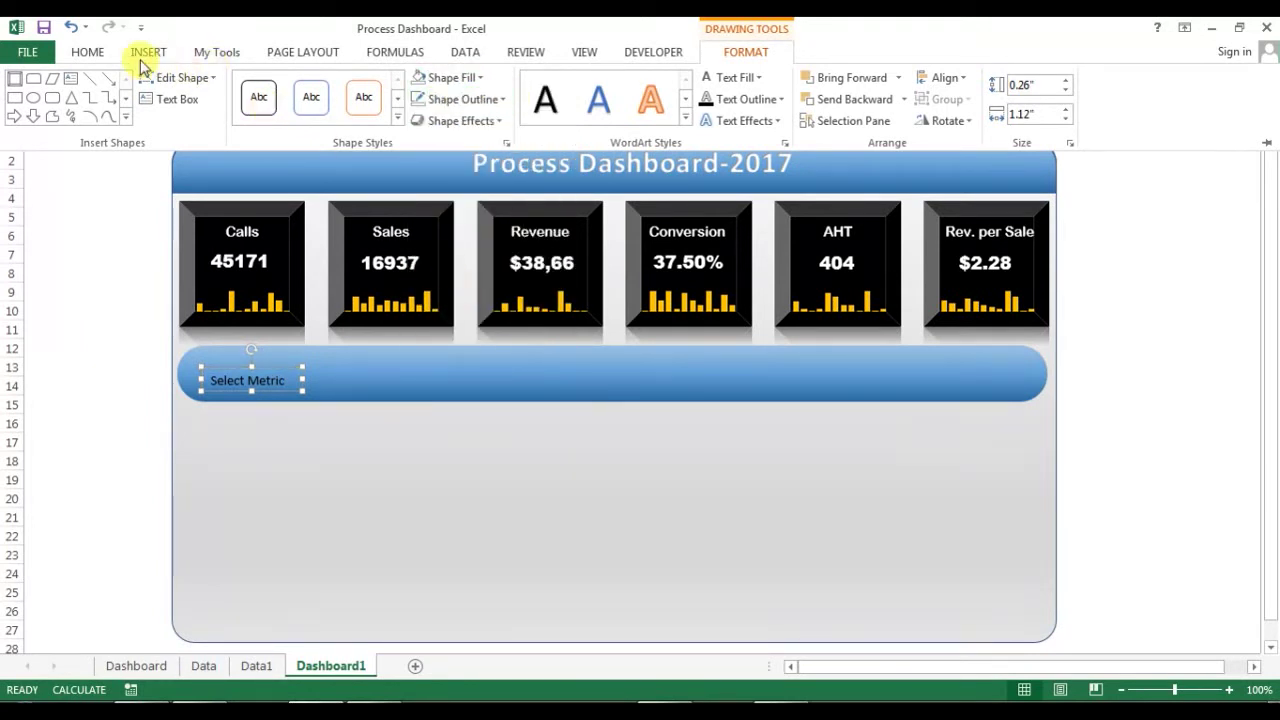
# - Make the "Select Metric" label white, bold and 14 pt, then widen its box and centre it vertically in the bar
pyautogui.click(88, 52)
pyautogui.click(329, 115)
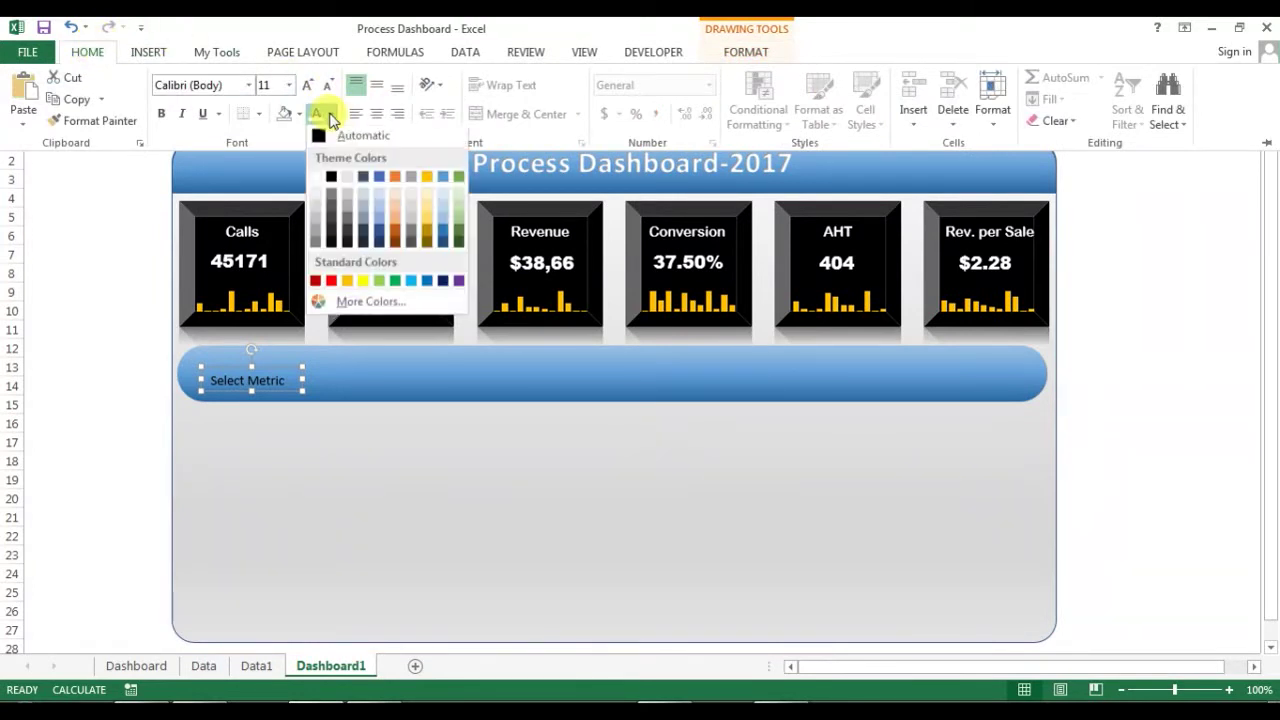
pyautogui.click(315, 180)
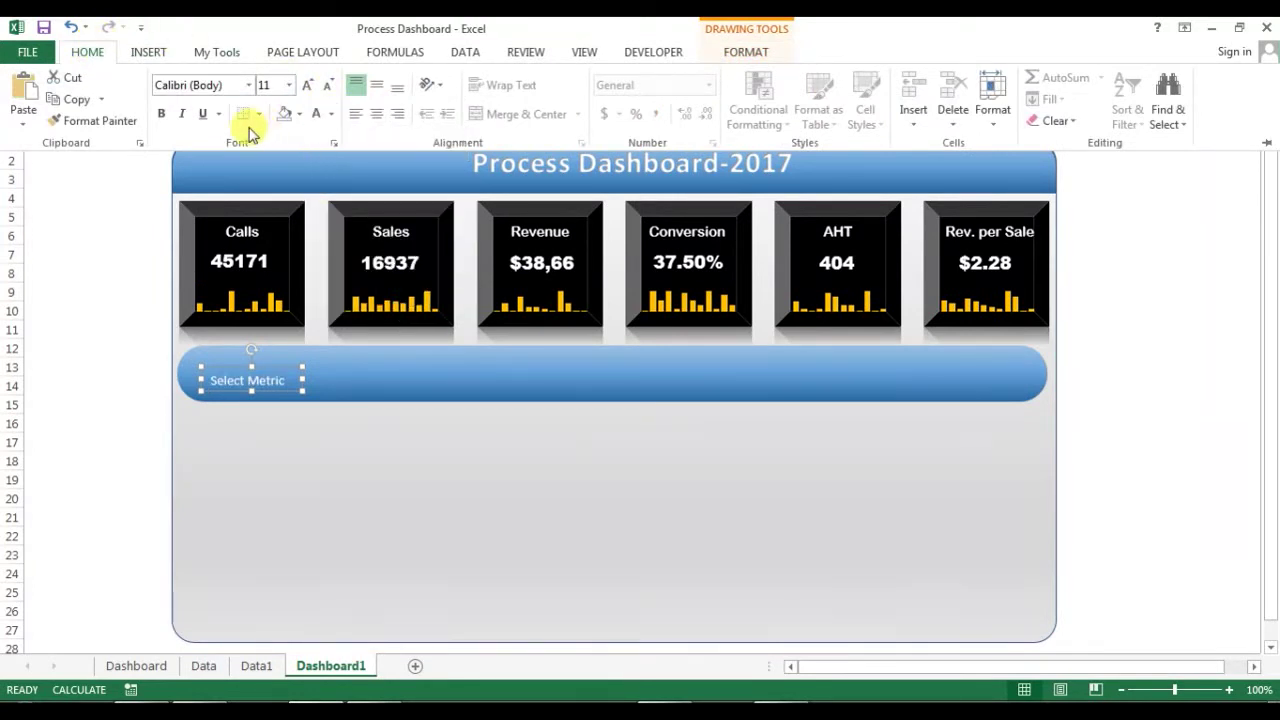
pyautogui.click(161, 113)
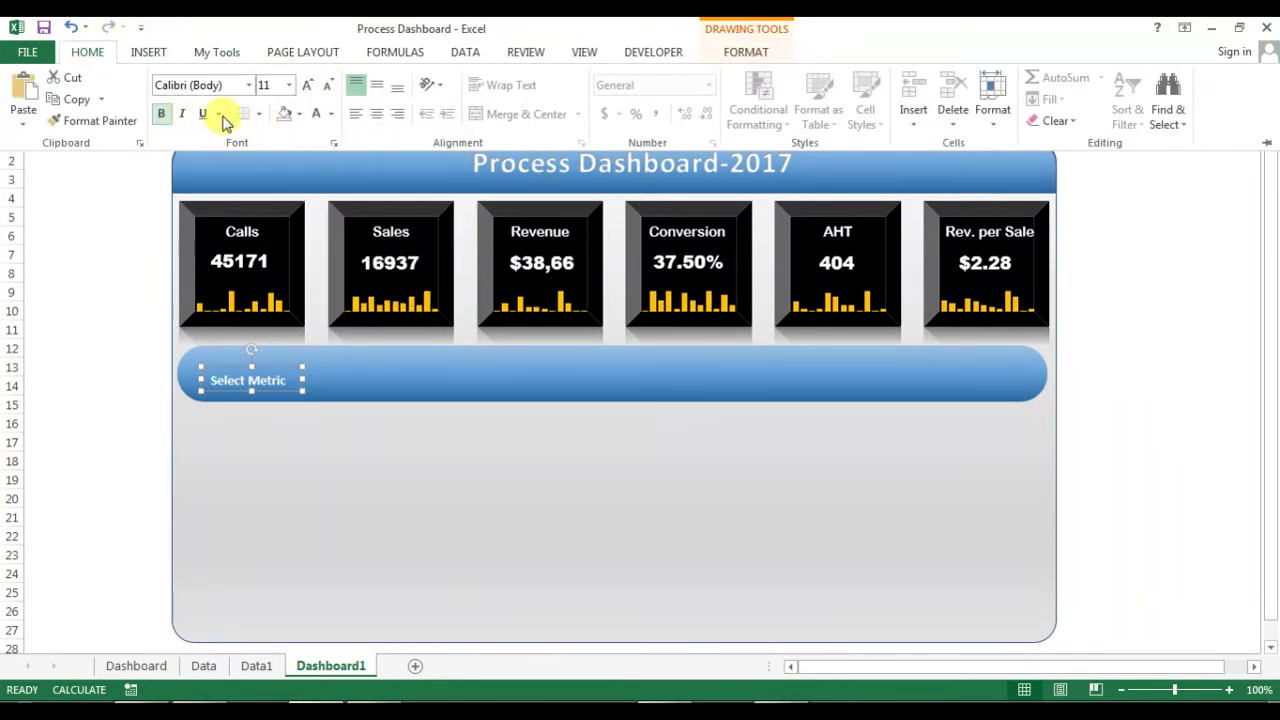
pyautogui.click(308, 85)
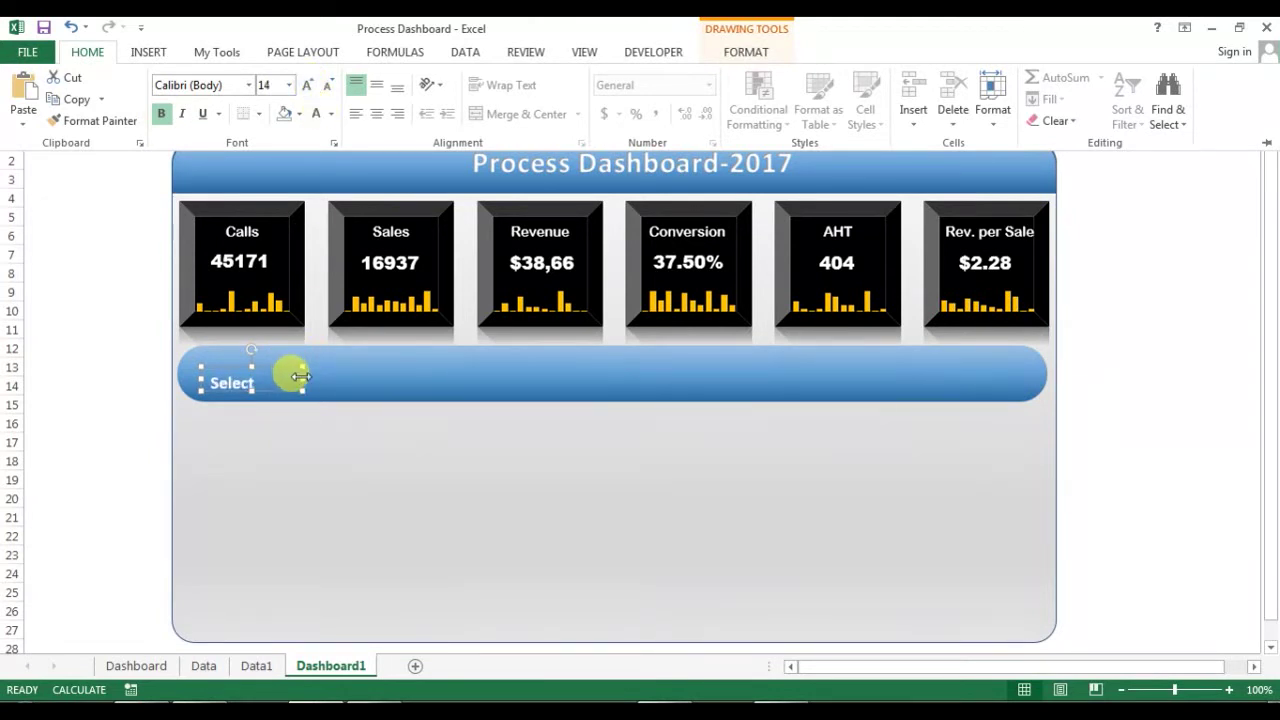
pyautogui.click(301, 376)
pyautogui.moveTo(305, 376)
pyautogui.mouseDown()
pyautogui.moveTo(321, 378)
pyautogui.moveTo(290, 380)
pyautogui.mouseUp()
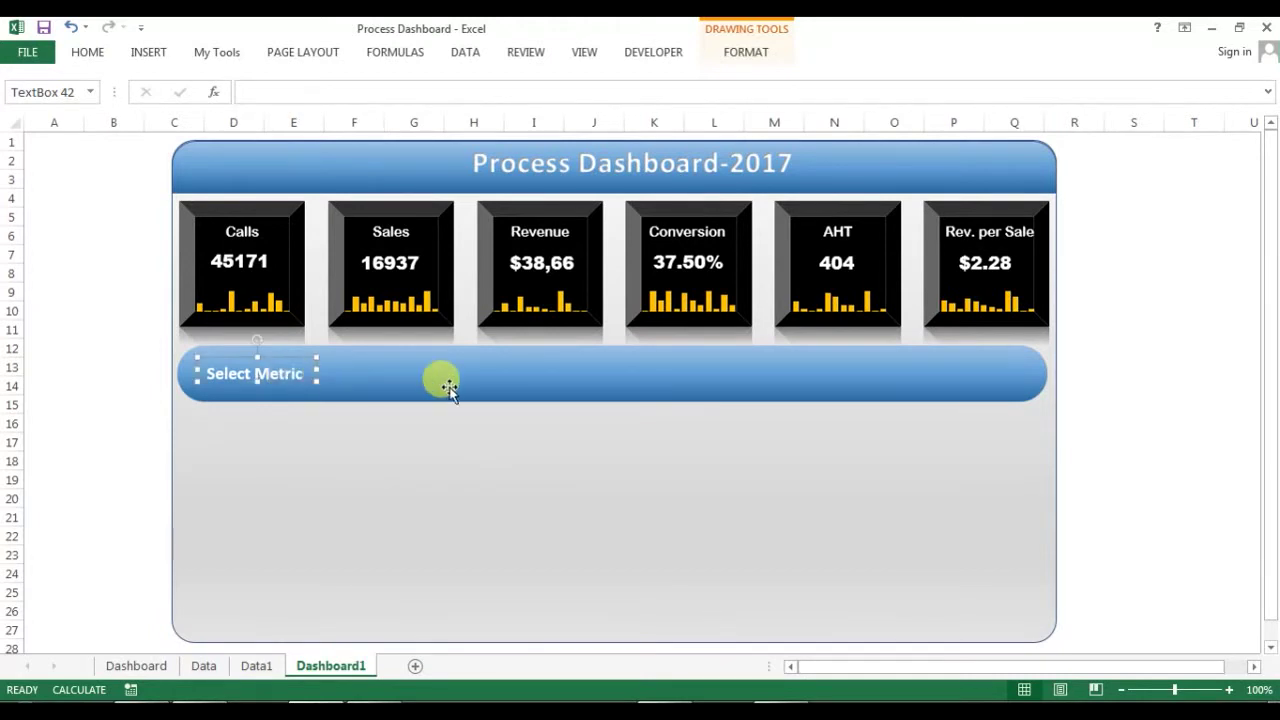
pyautogui.click(1142, 322)
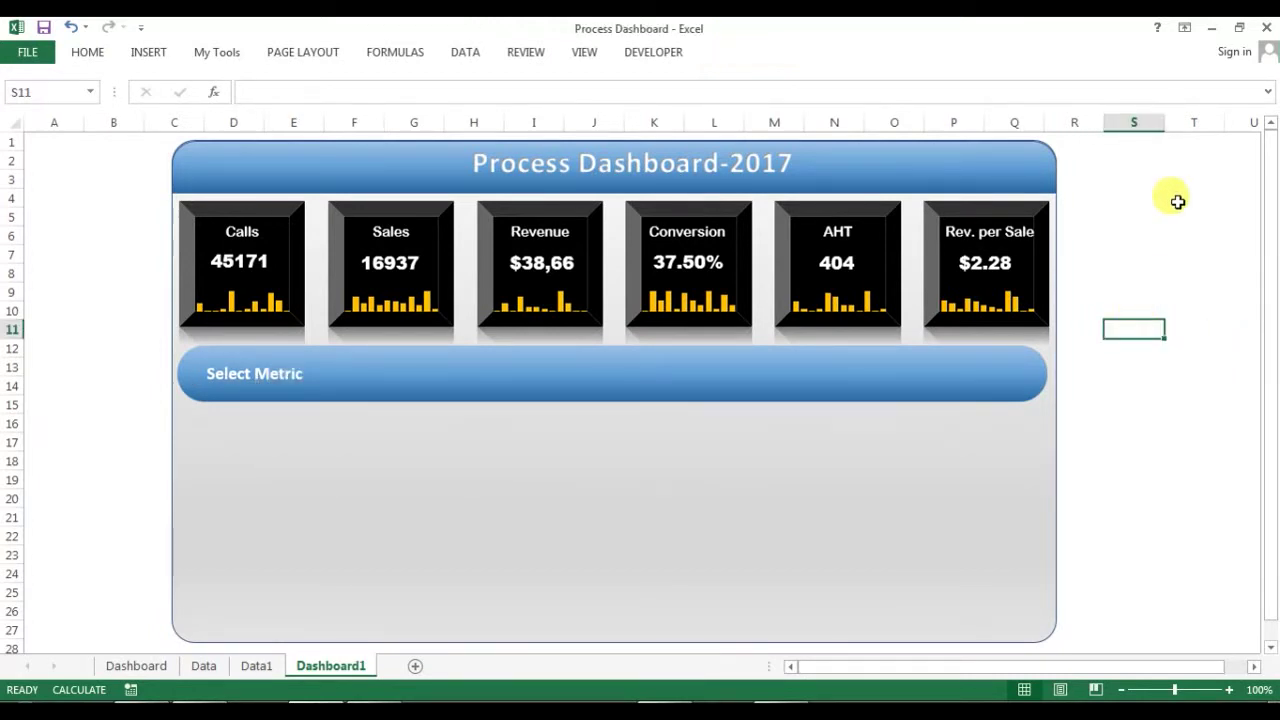
# - Insert a Form Controls combo box on the blue bar directly beside the "Select Metric" label, reaching about column H
pyautogui.click(655, 52)
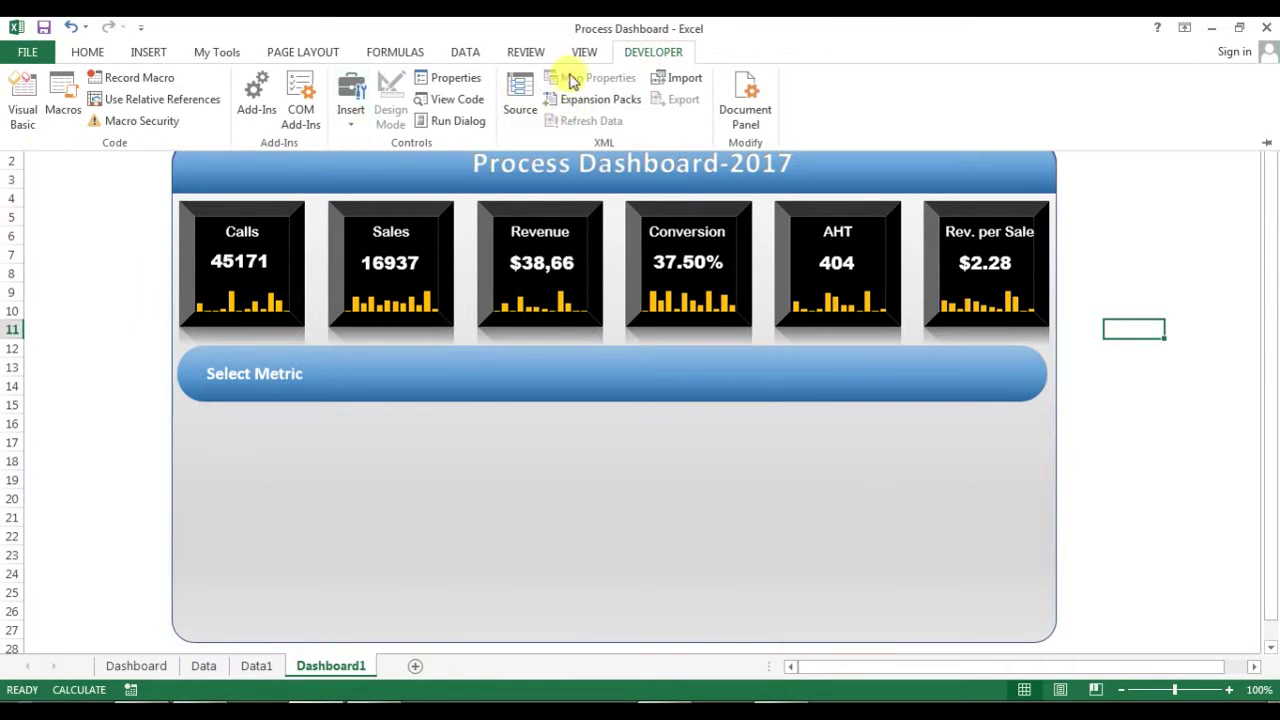
pyautogui.click(651, 50)
pyautogui.click(656, 57)
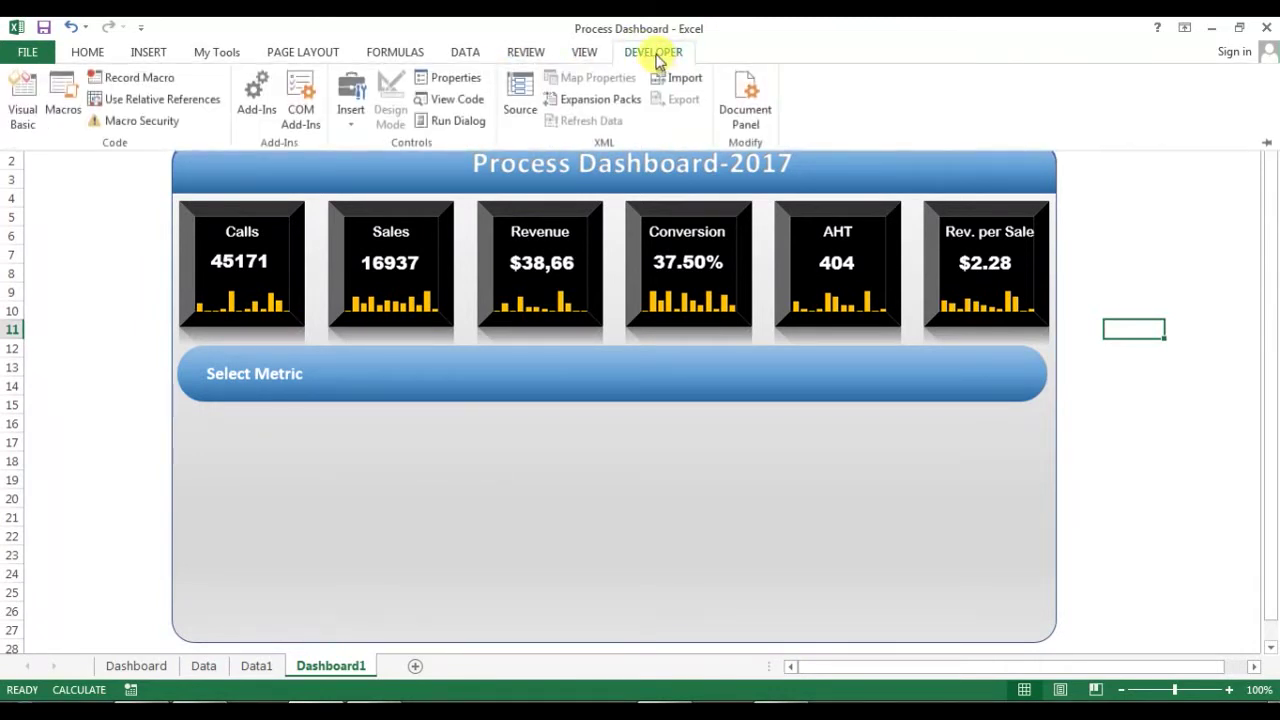
pyautogui.click(358, 120)
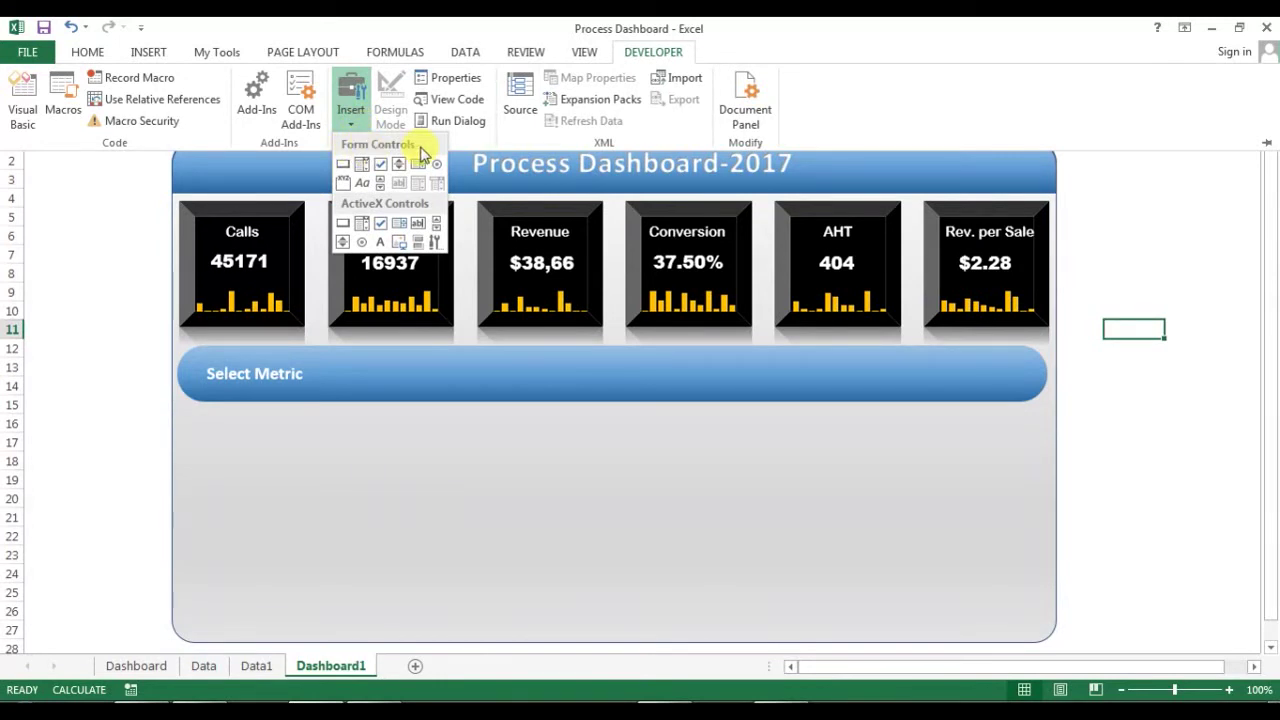
pyautogui.click(363, 170)
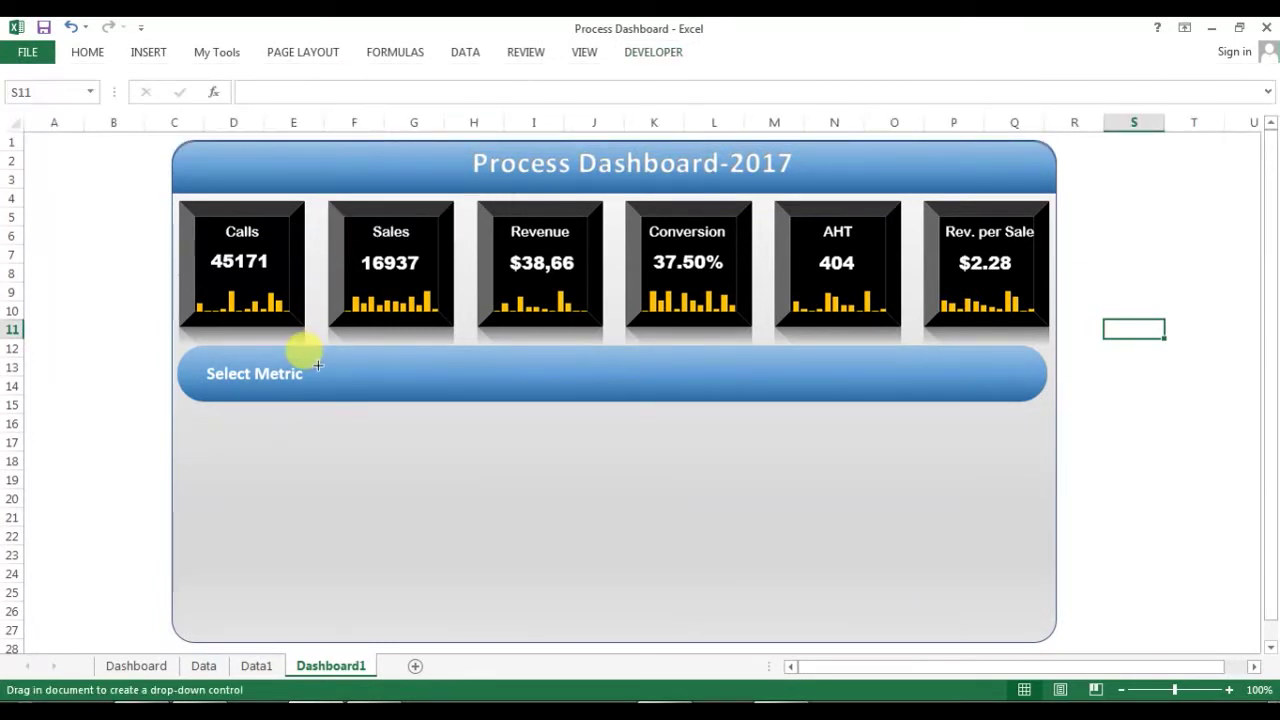
pyautogui.moveTo(317, 364); pyautogui.dragTo(461, 388)
pyautogui.click(1236, 350)
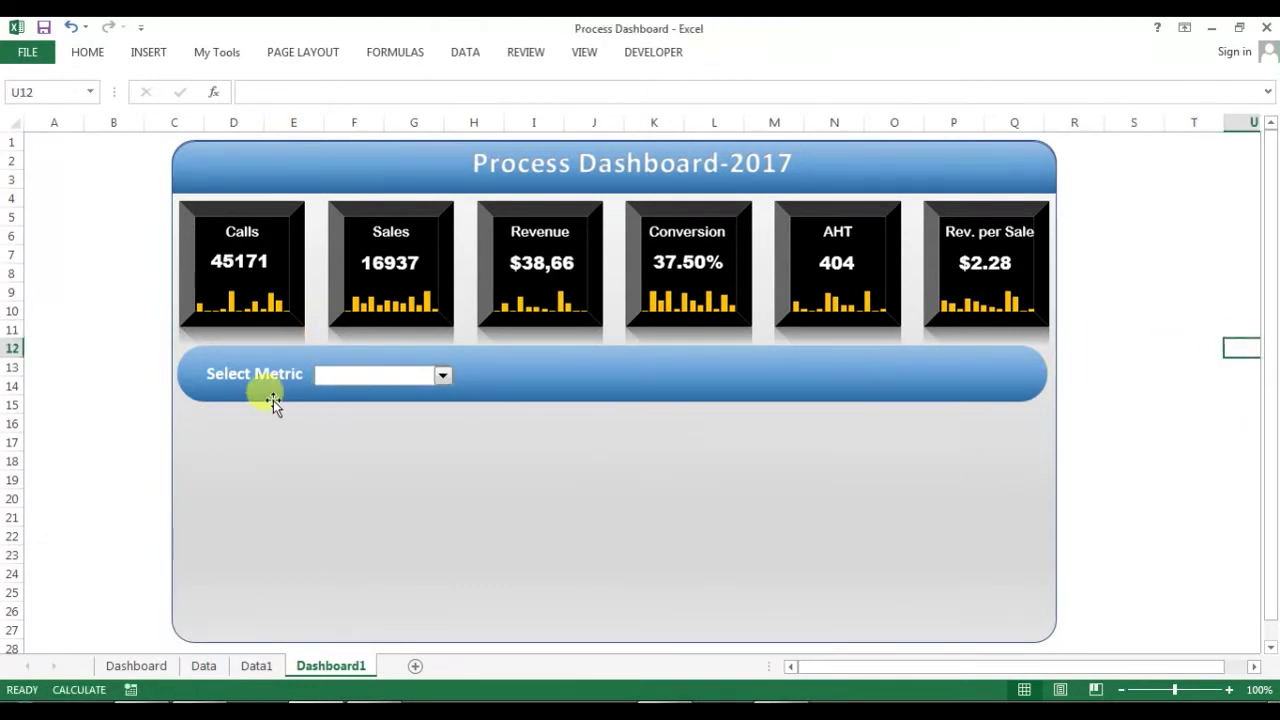
# - Review the metric names on the Data1 sheet and set the combo box's input range to Data1!$R$1:$R$6
pyautogui.click(257, 666)
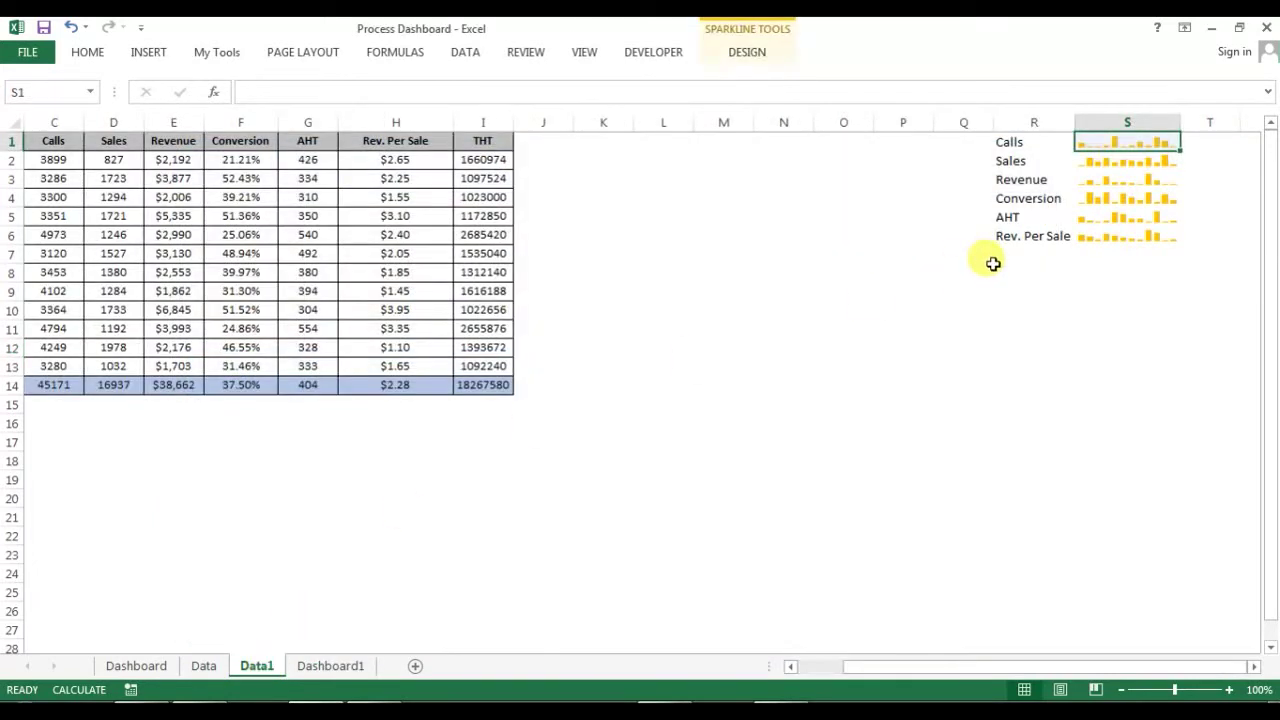
pyautogui.moveTo(1012, 142); pyautogui.dragTo(1025, 236)
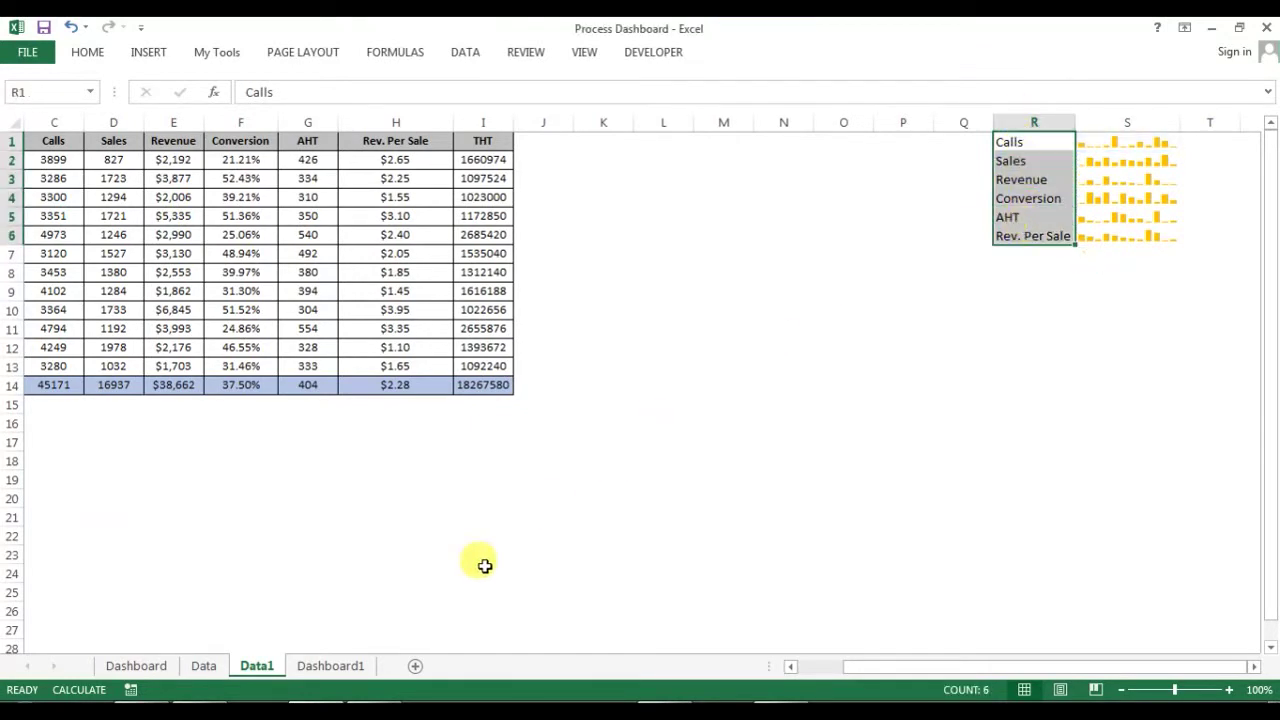
pyautogui.click(328, 666)
pyautogui.rightClick(390, 380)
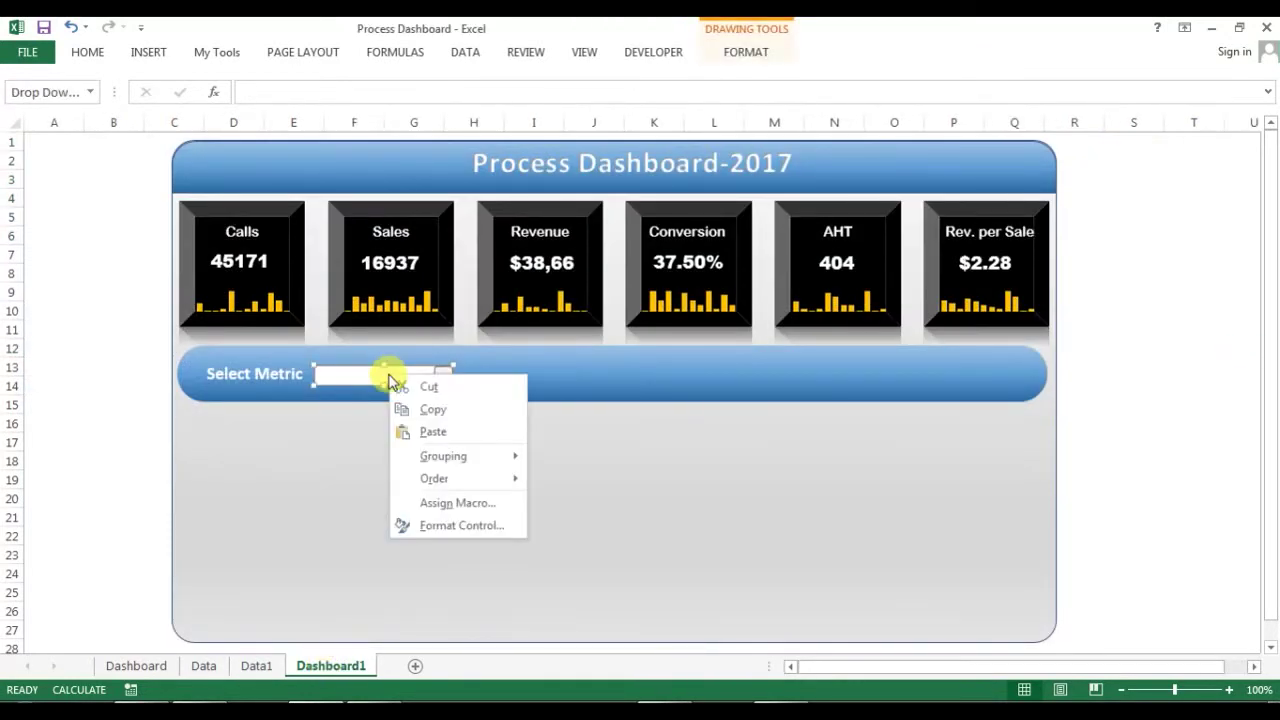
pyautogui.click(463, 526)
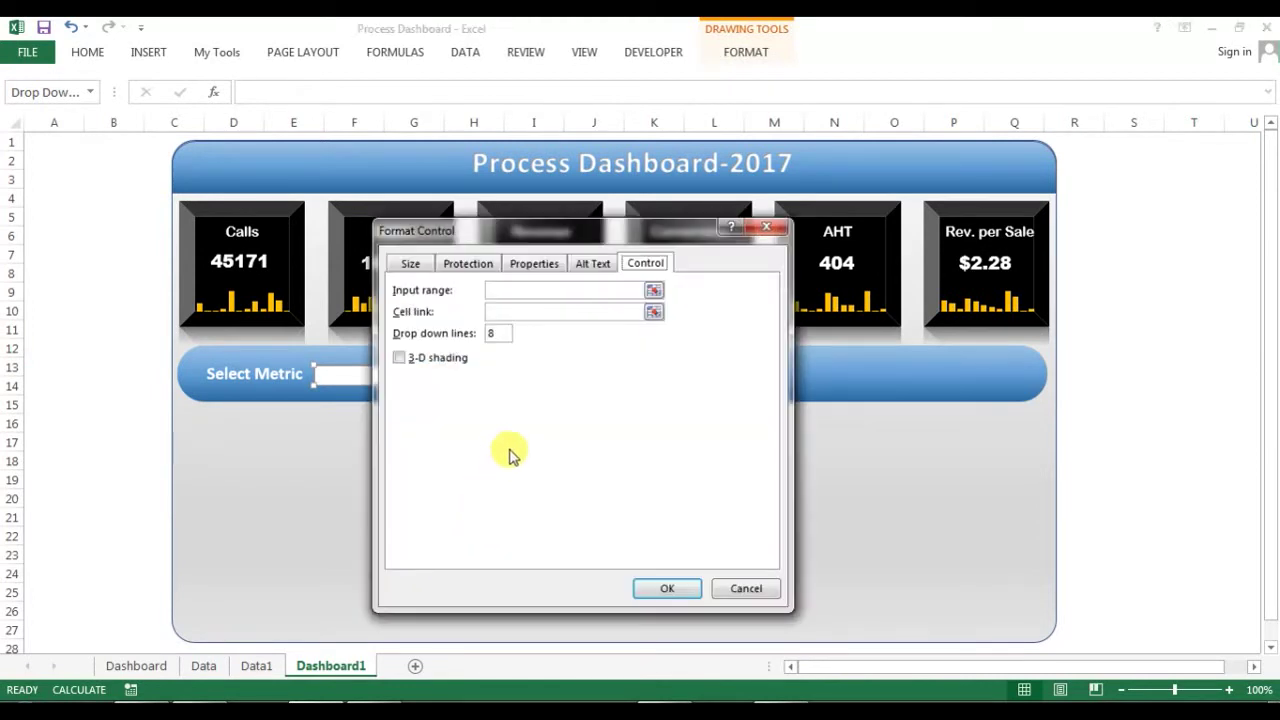
pyautogui.click(515, 292)
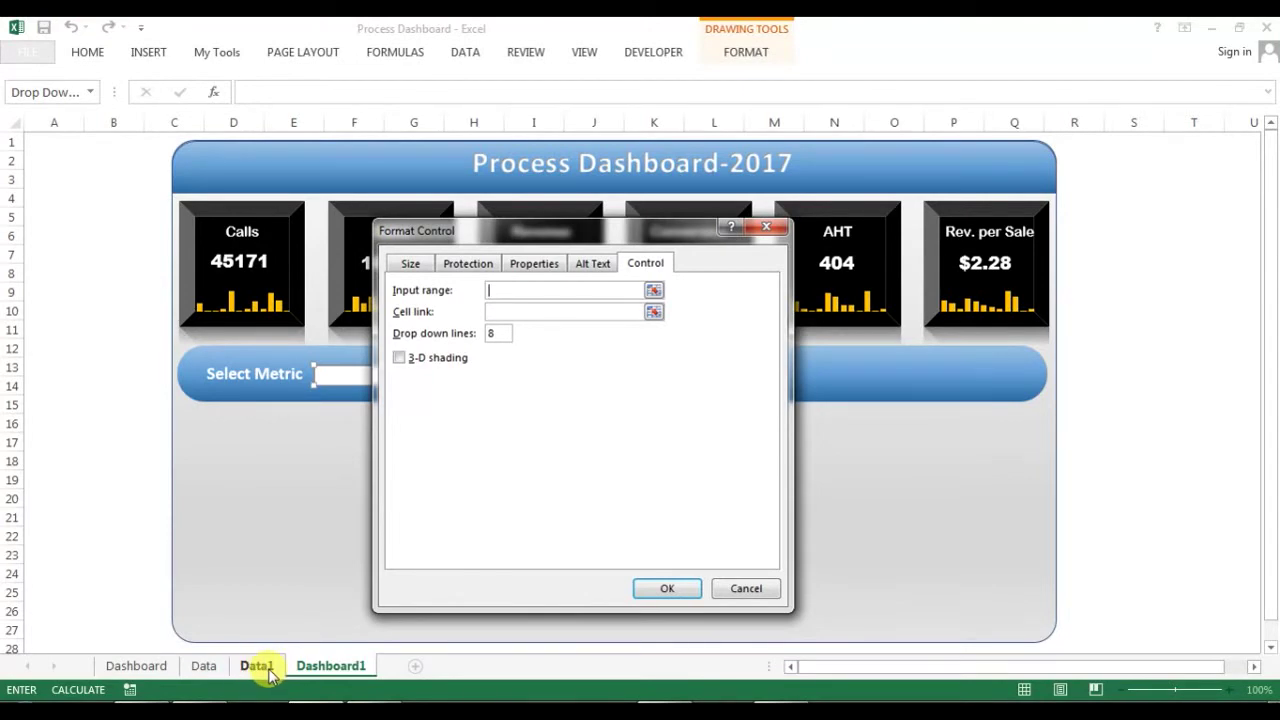
pyautogui.click(256, 666)
pyautogui.moveTo(1015, 139); pyautogui.dragTo(1020, 232)
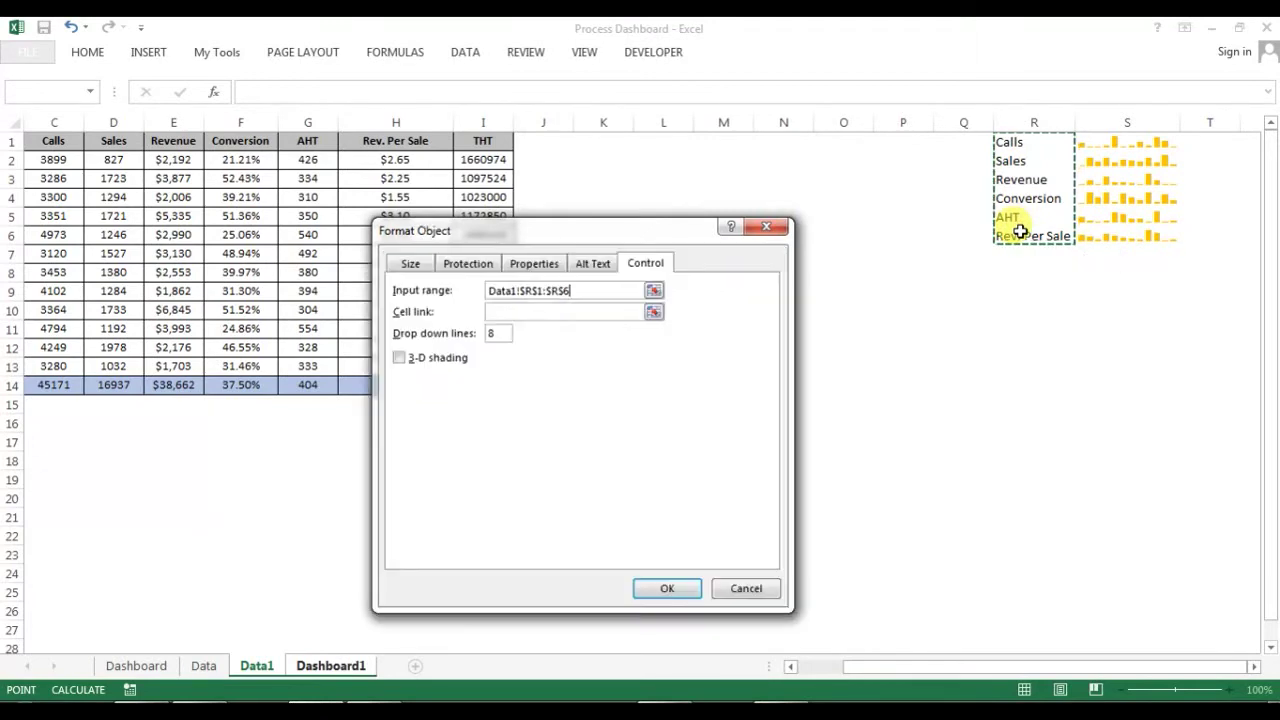
# - Link the combo box to cell Data1!$K$1 and apply the control settings
pyautogui.click(517, 314)
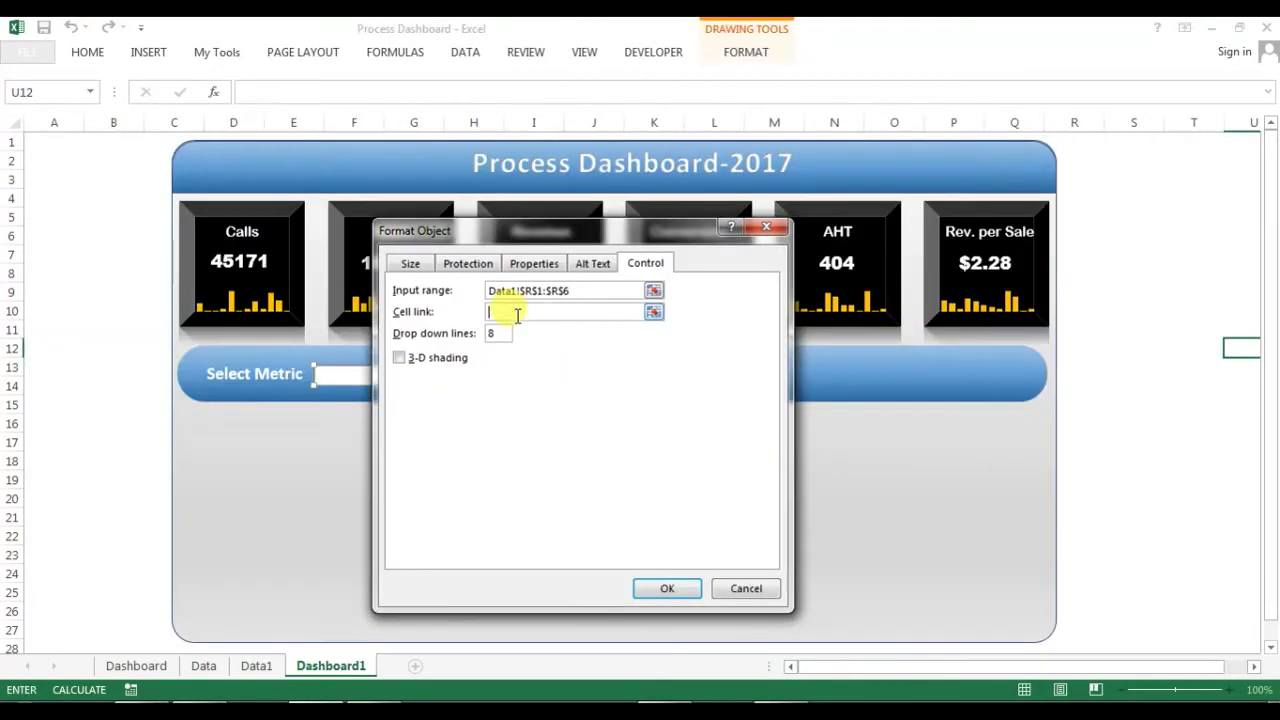
pyautogui.click(257, 666)
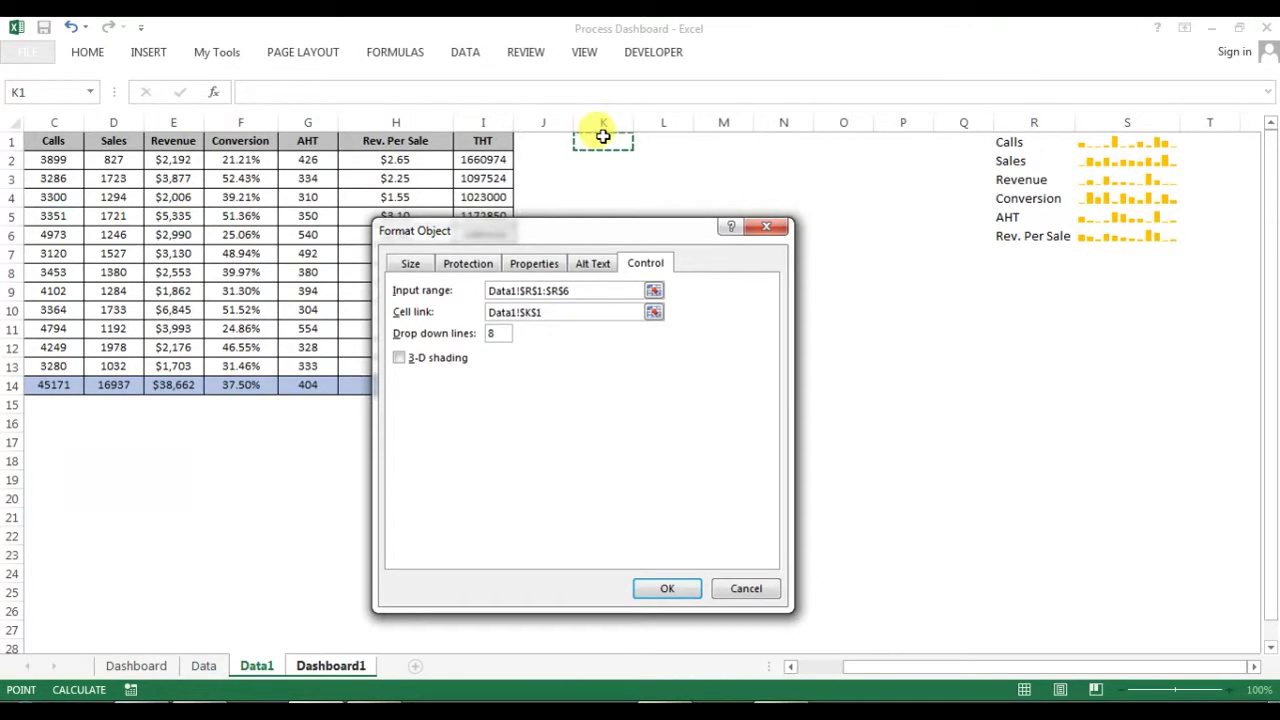
pyautogui.click(669, 590)
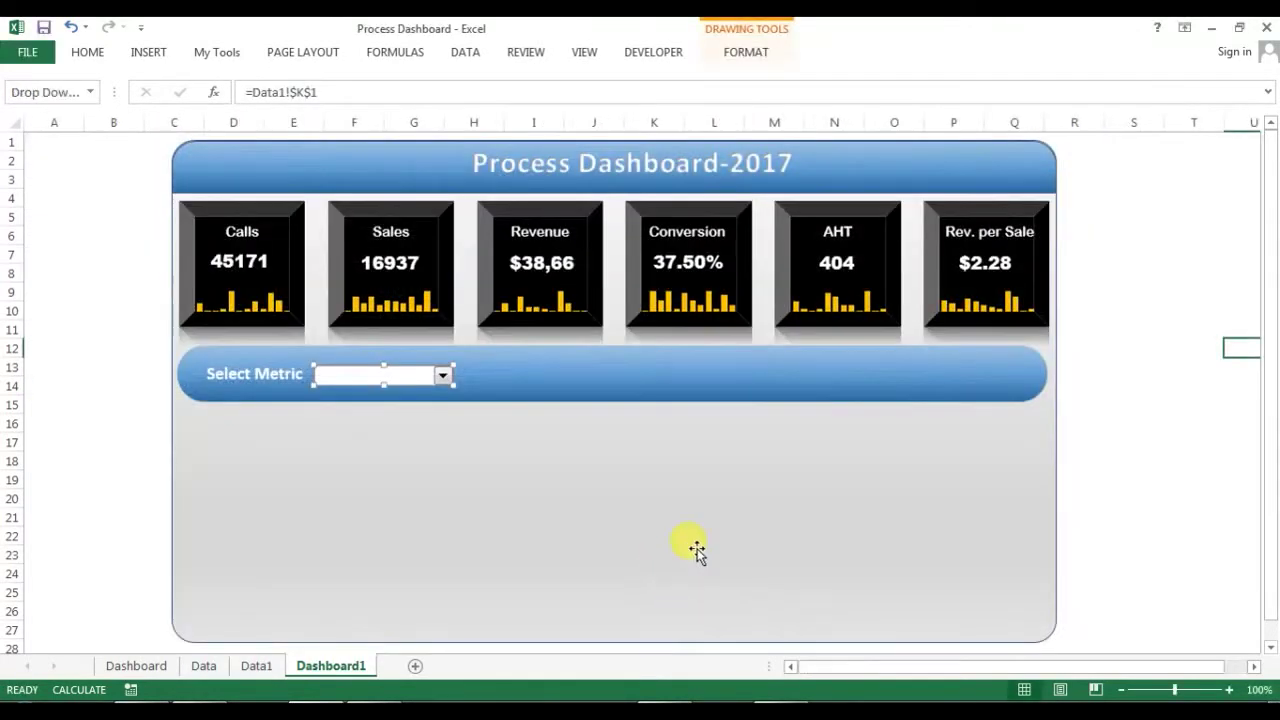
pyautogui.click(1108, 304)
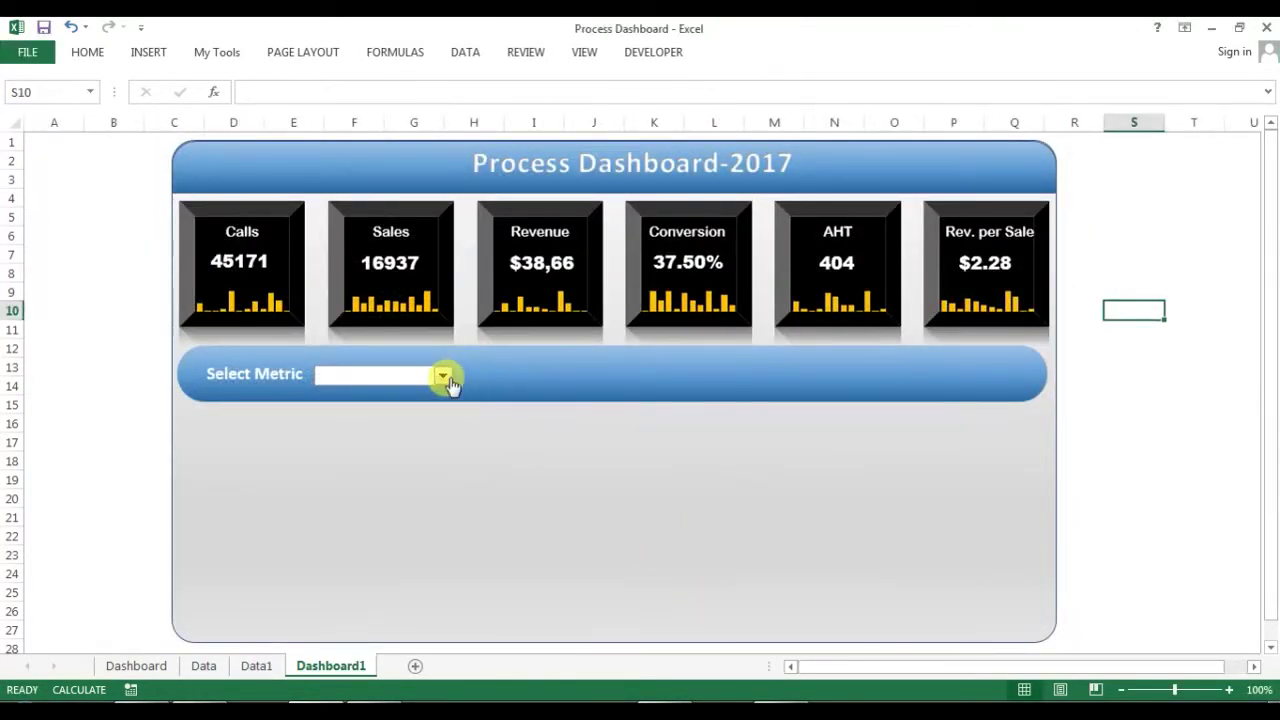
# - Choose Calls in the metric drop-down, check linked cell K1 on Data1, and return to the Dashboard1 sheet
pyautogui.click(443, 377)
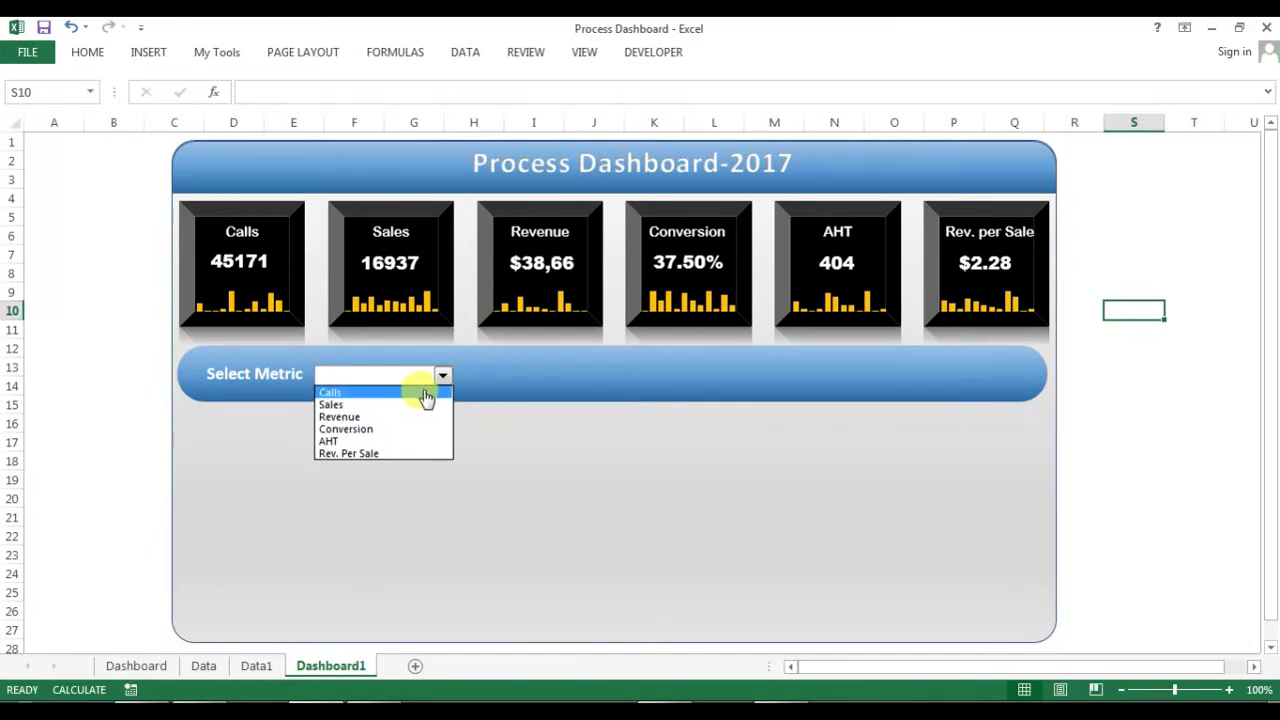
pyautogui.click(425, 393)
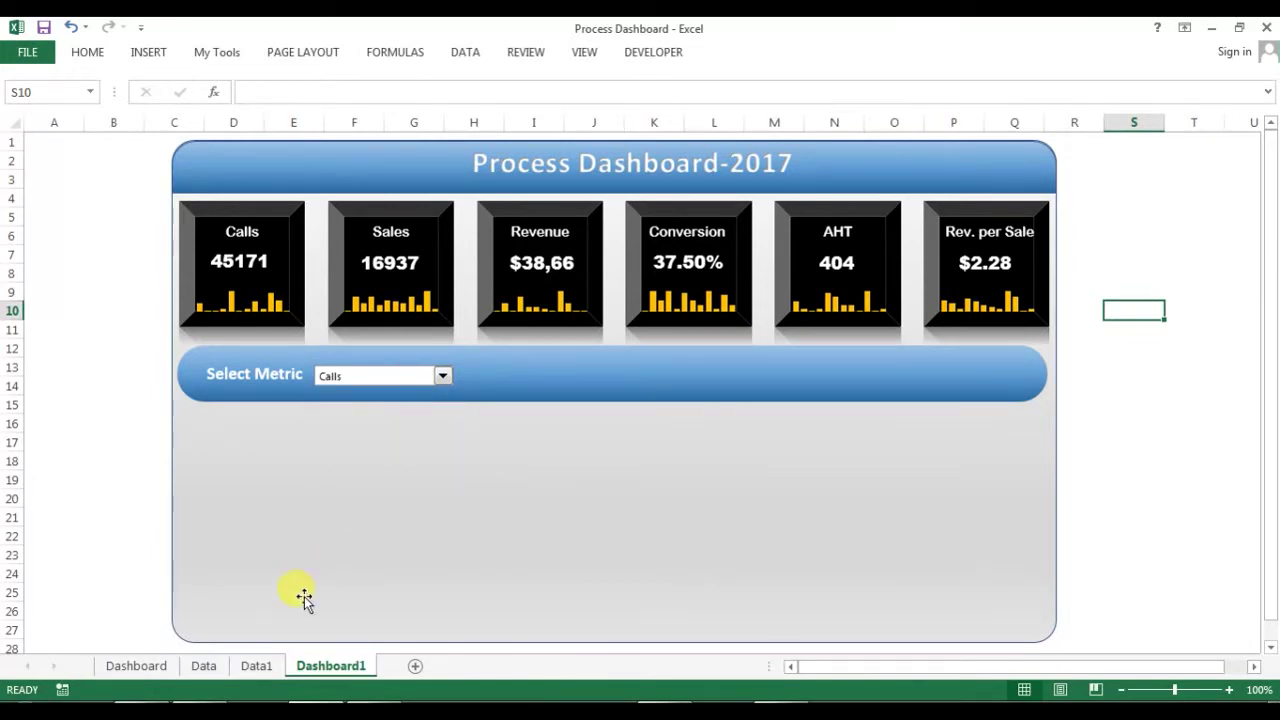
pyautogui.click(257, 666)
pyautogui.click(604, 141)
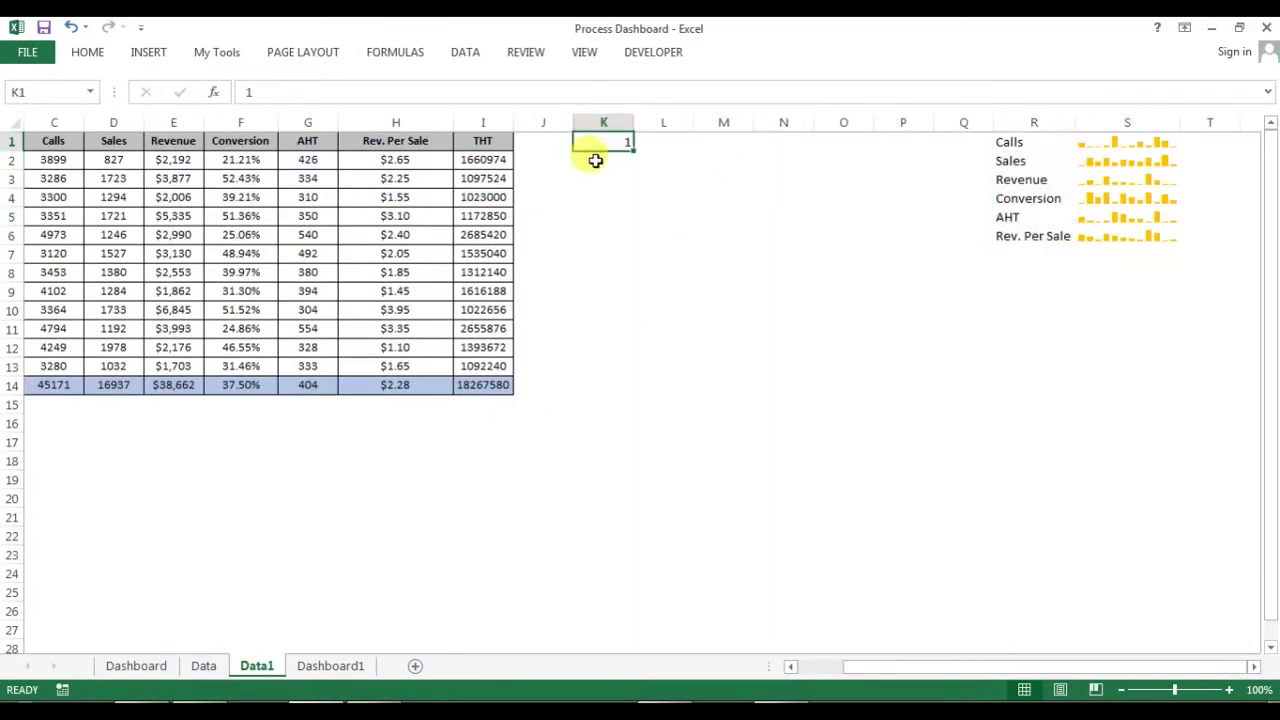
pyautogui.click(337, 668)
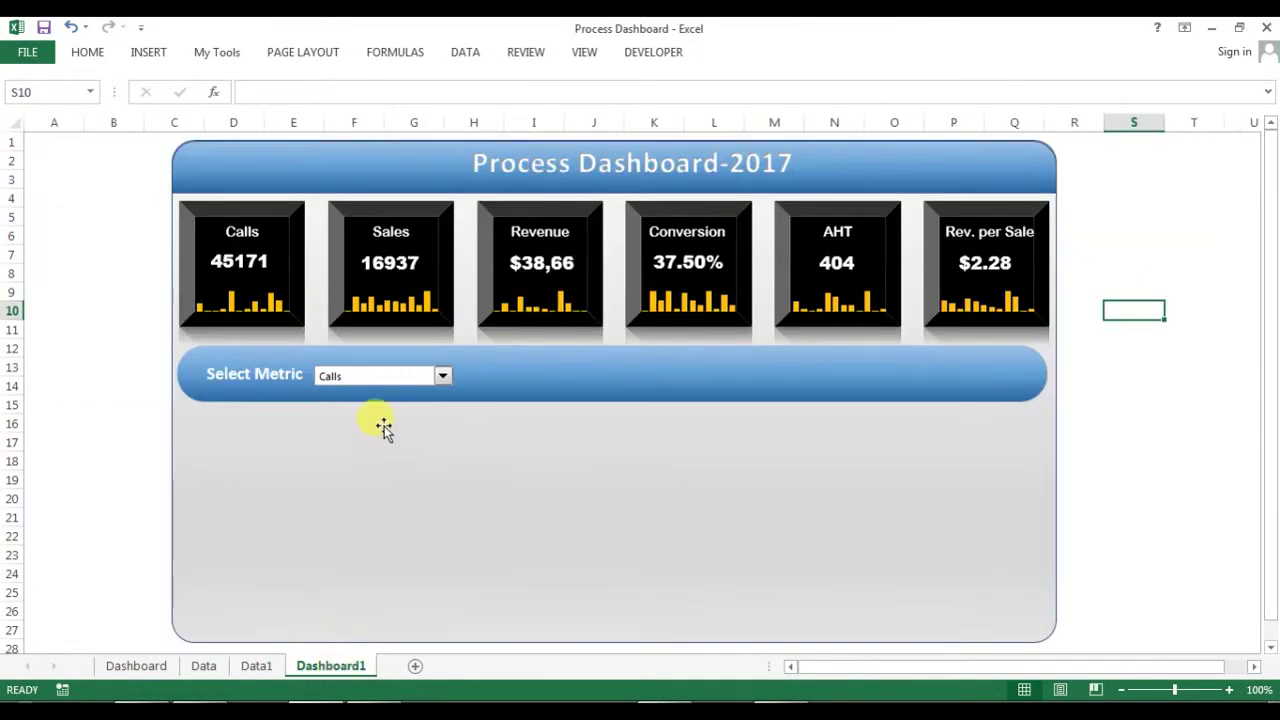
# - Choose Revenue in the metric drop-down and check linked cell K1 on the Data1 sheet
pyautogui.click(439, 376)
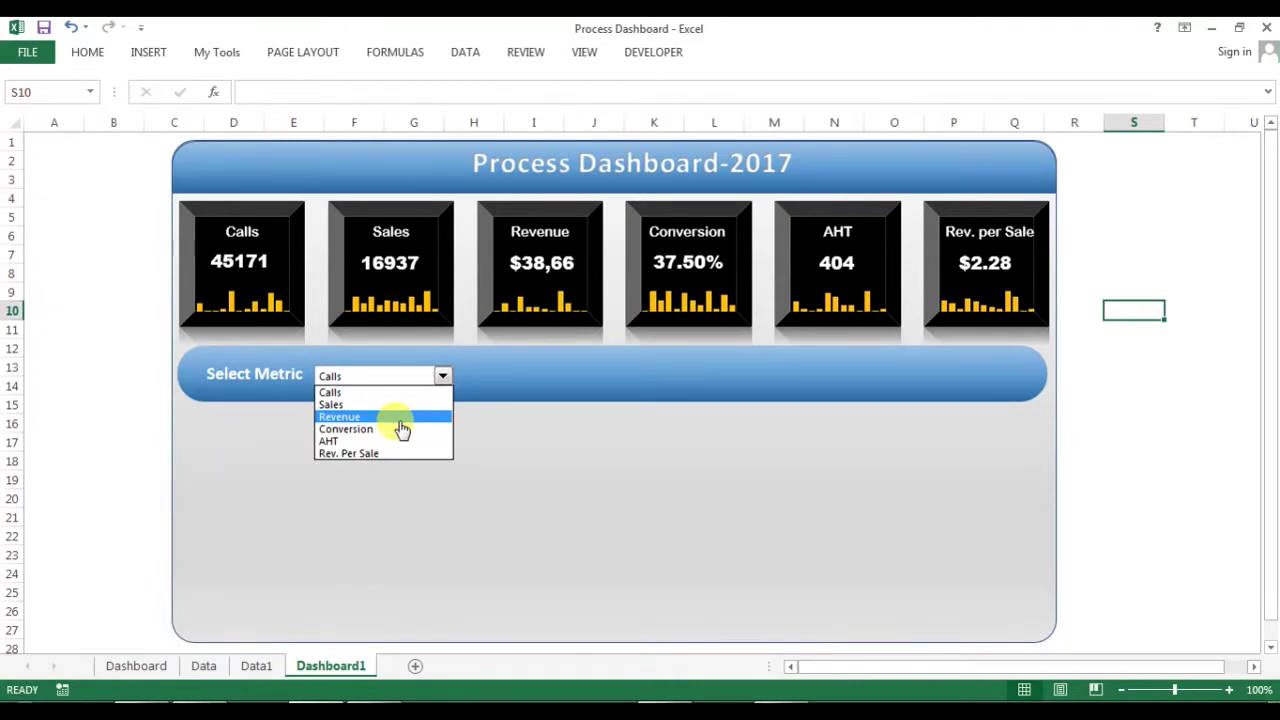
pyautogui.click(395, 417)
pyautogui.click(257, 666)
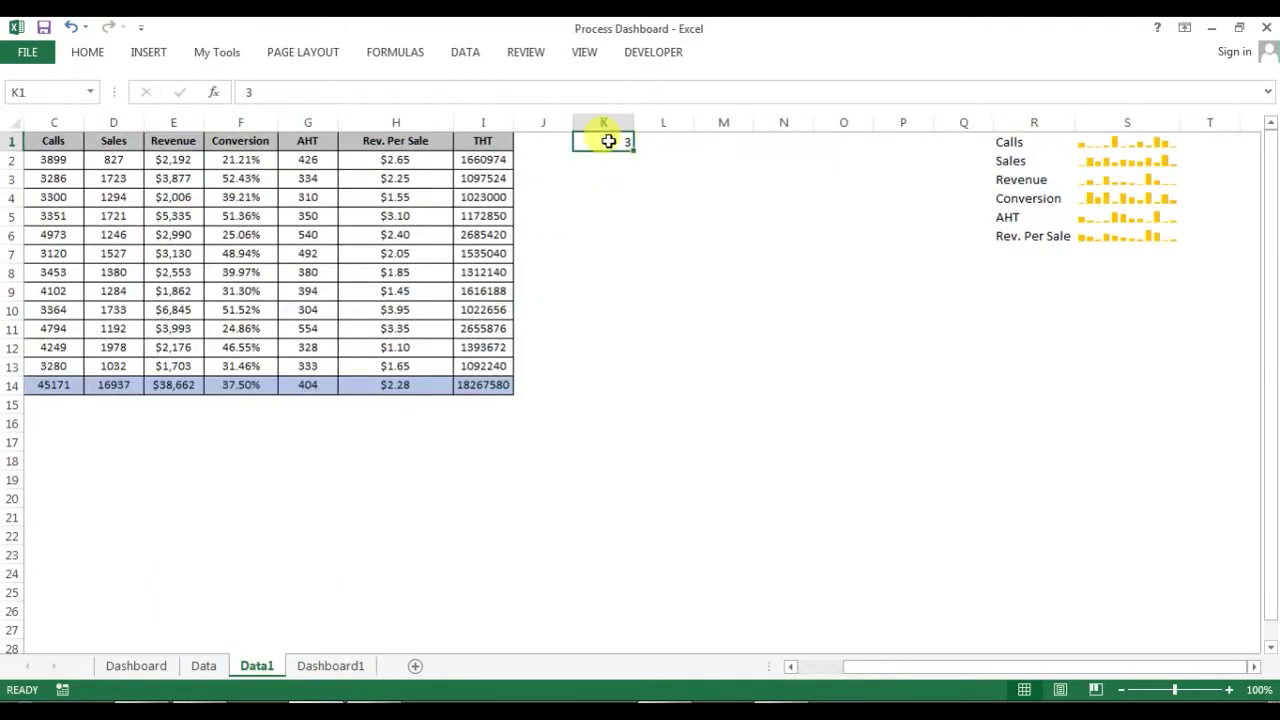
# - Enter the formula =INDEX(R1:R6,K1) in cell L1 of Data1 to return the selected metric's name
pyautogui.click(660, 141)
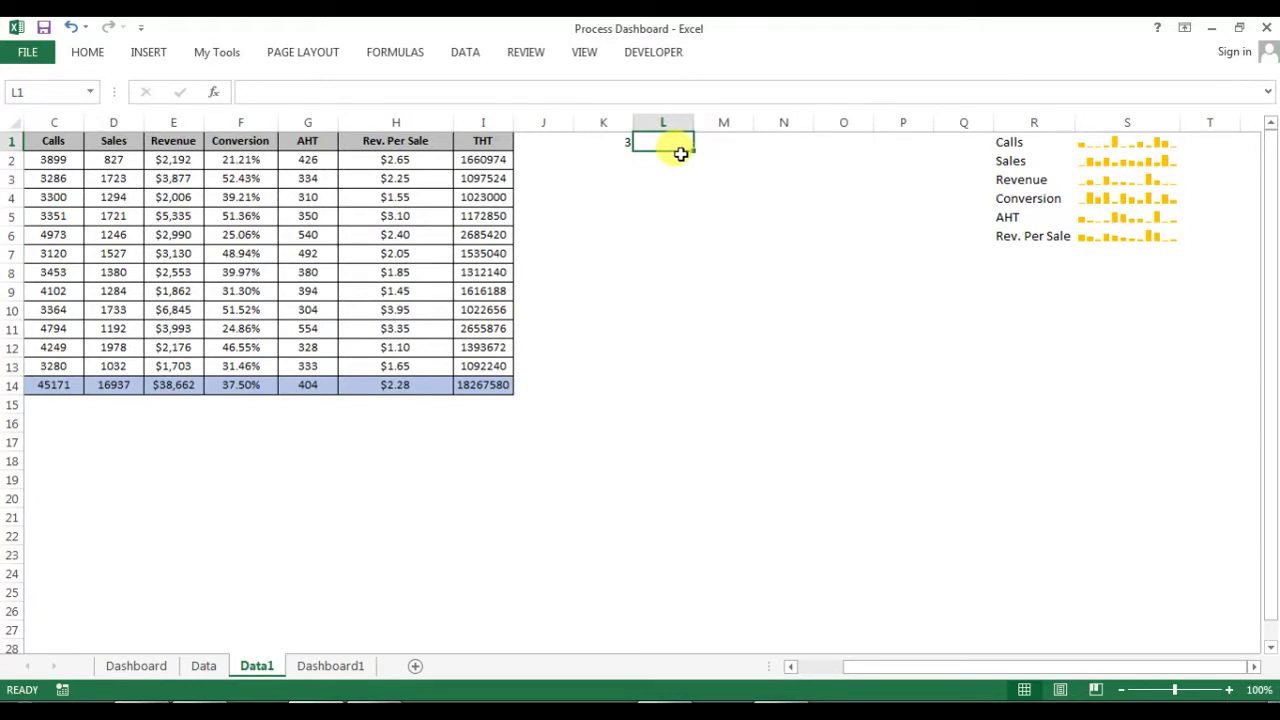
pyautogui.write('=in')
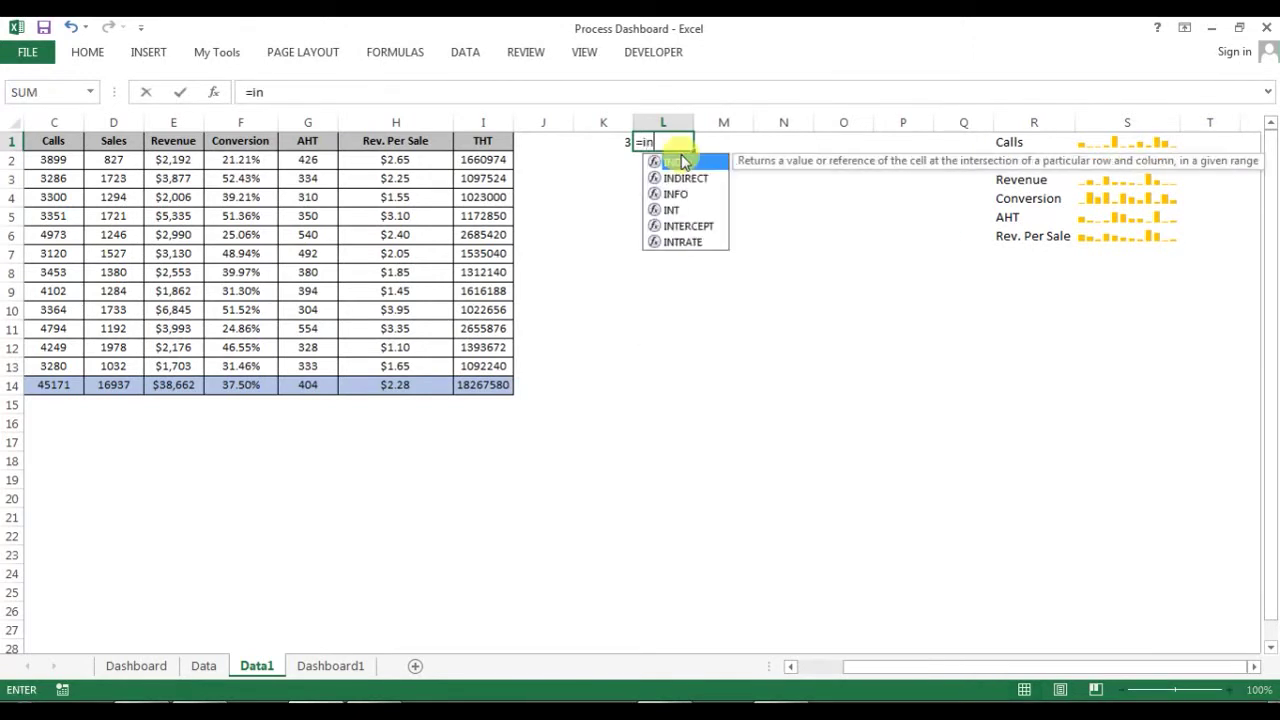
pyautogui.press('Tab')
pyautogui.moveTo(1010, 141); pyautogui.dragTo(1033, 230)
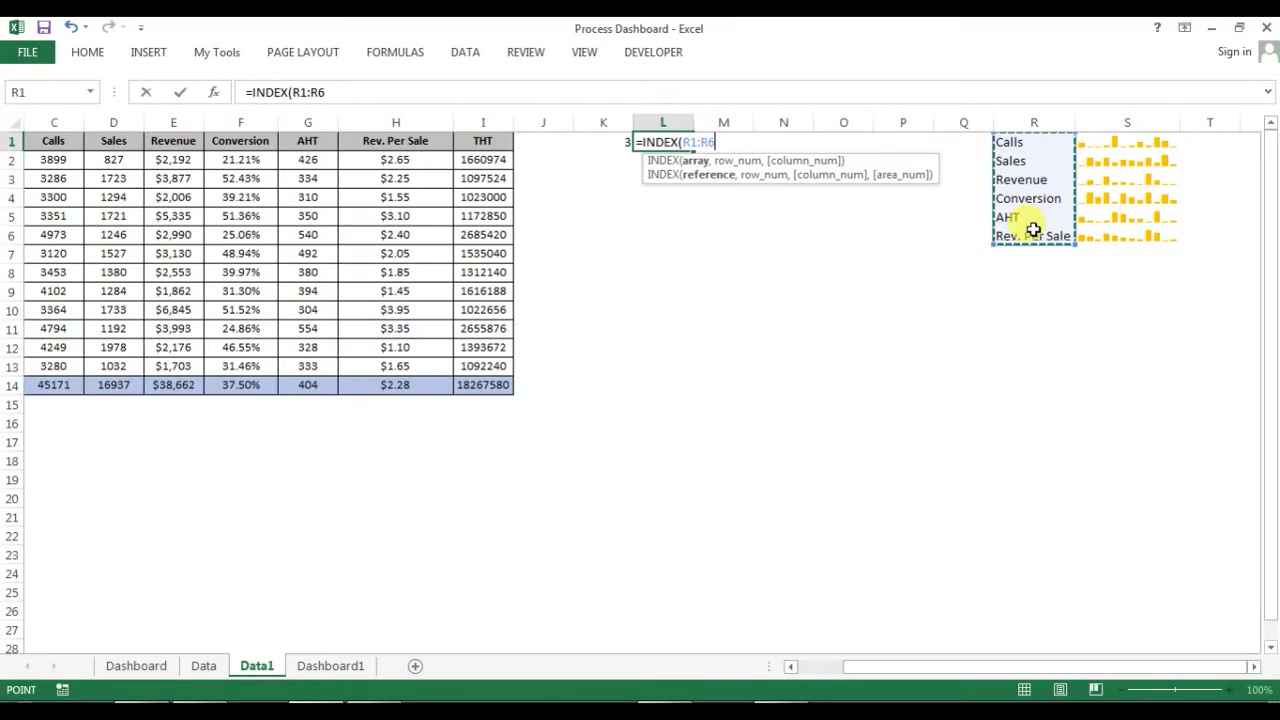
pyautogui.write(',')
pyautogui.click(604, 139)
pyautogui.press('Return')
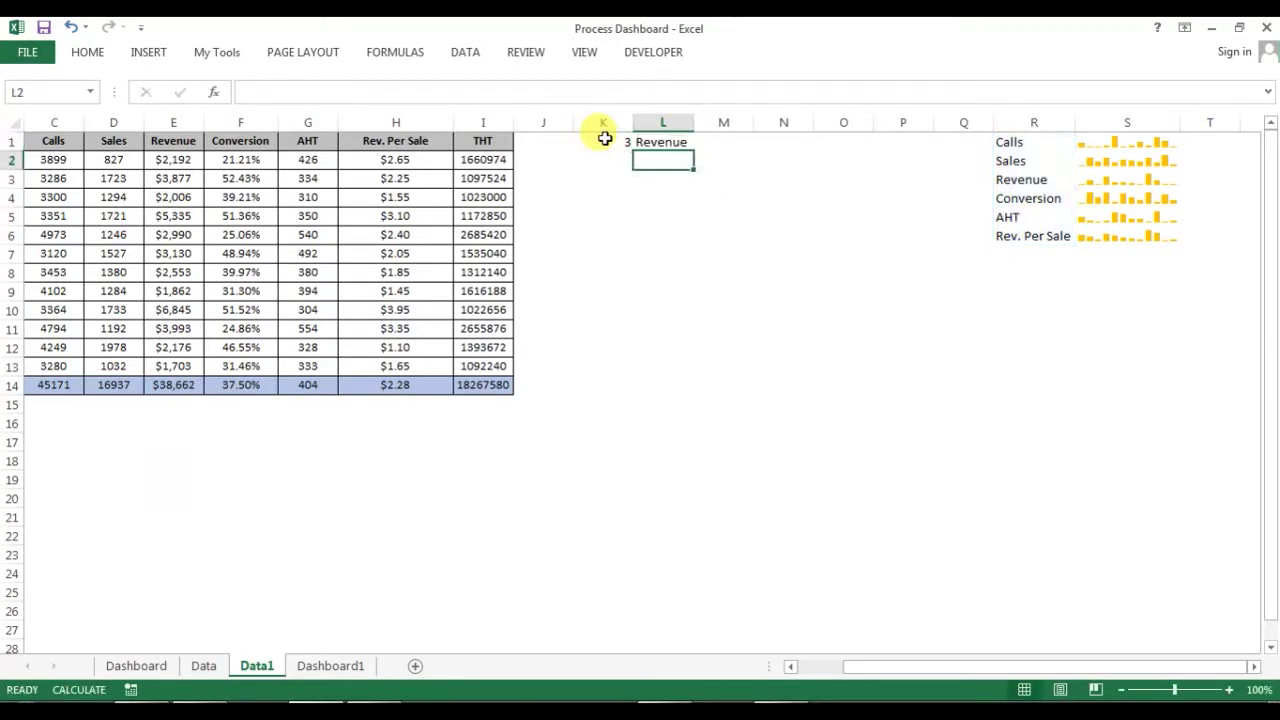
pyautogui.click(675, 143)
# - Test the formula by choosing AHT in the Dashboard1 drop-down, checking cell L1 on Data1, and returning to Dashboard1
pyautogui.click(330, 665)
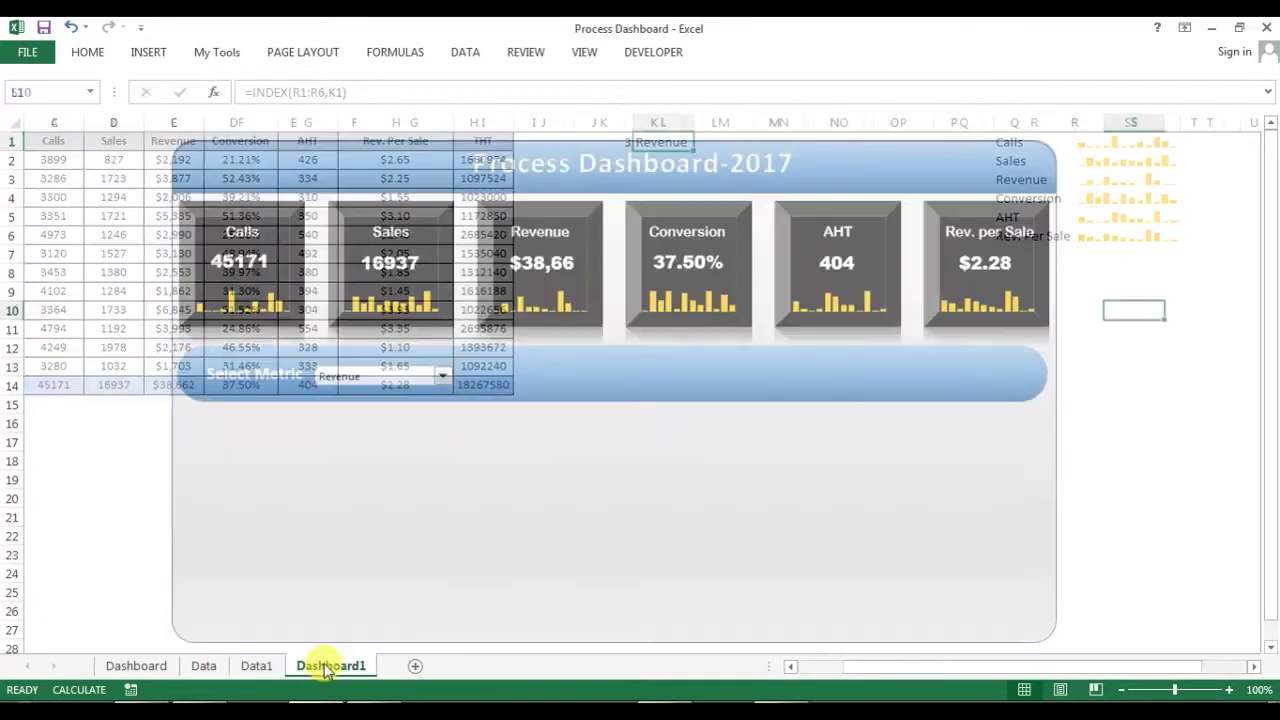
pyautogui.click(441, 377)
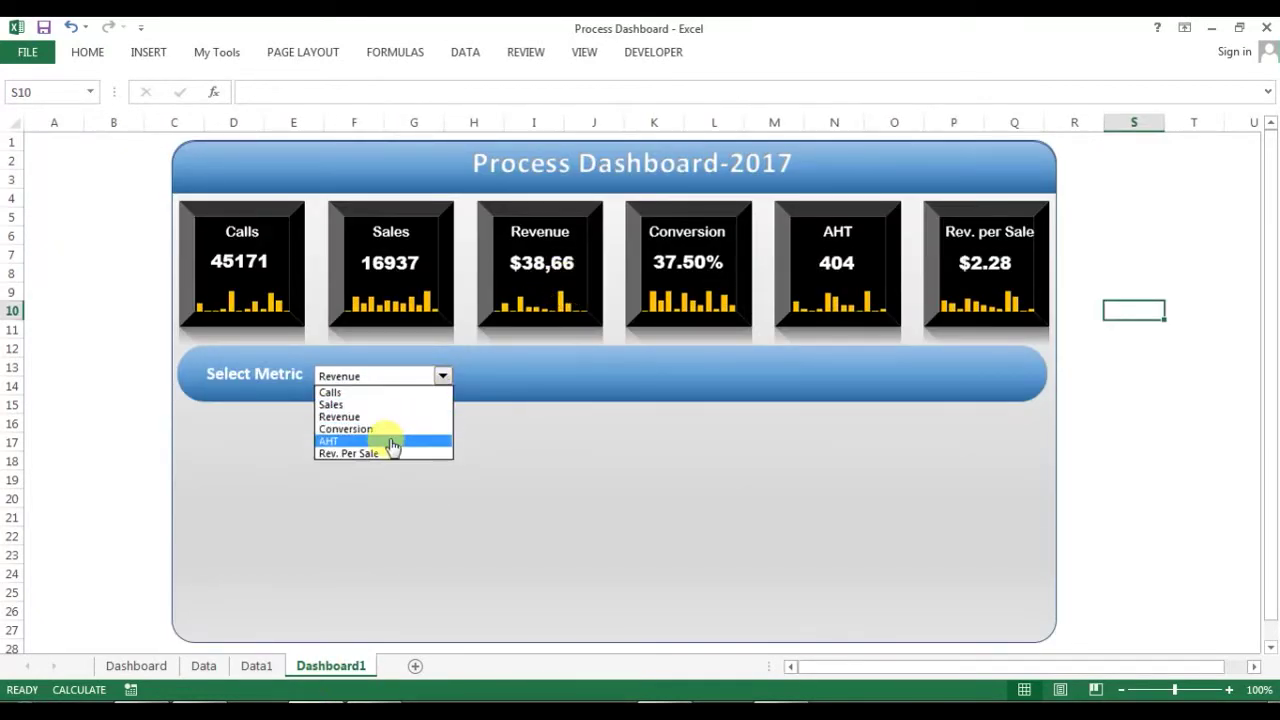
pyautogui.click(390, 442)
pyautogui.click(256, 665)
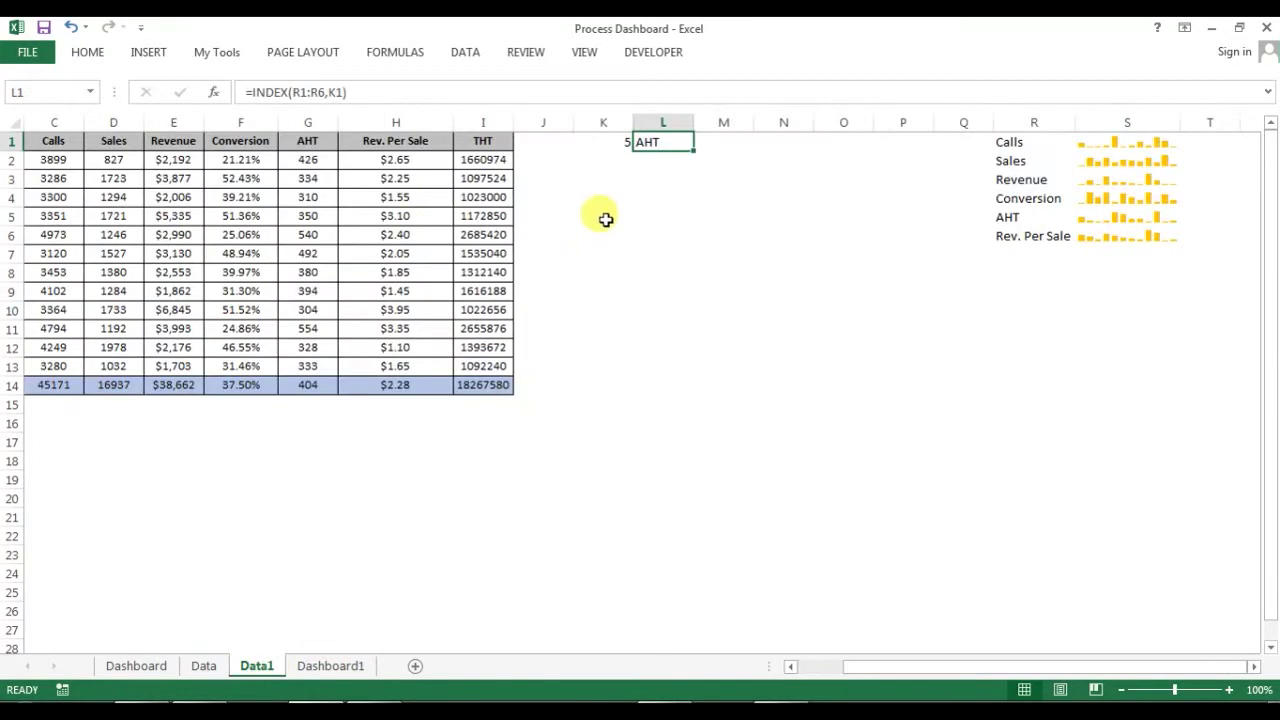
pyautogui.hotkey('ctrl', 'pagedown')
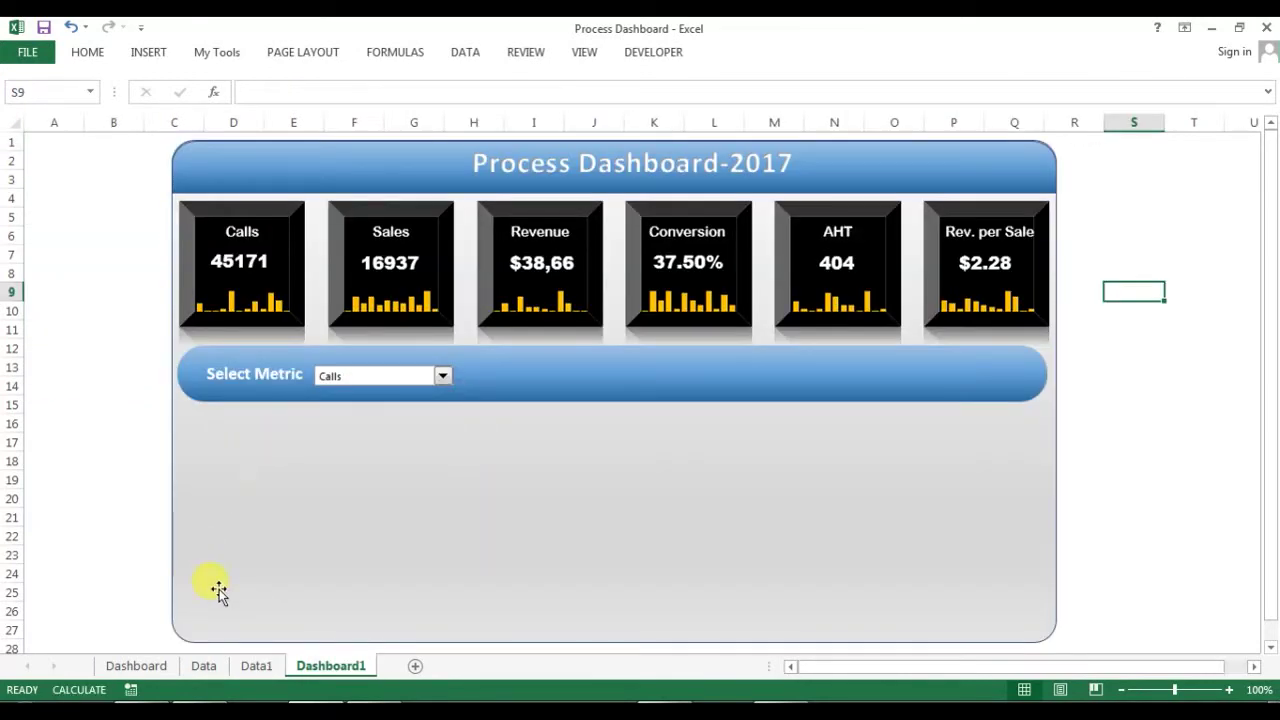
# - Review the option buttons on the finished Dashboard sheet and insert a Form Controls option button on Dashboard1's blue bar, around column L
pyautogui.click(137, 665)
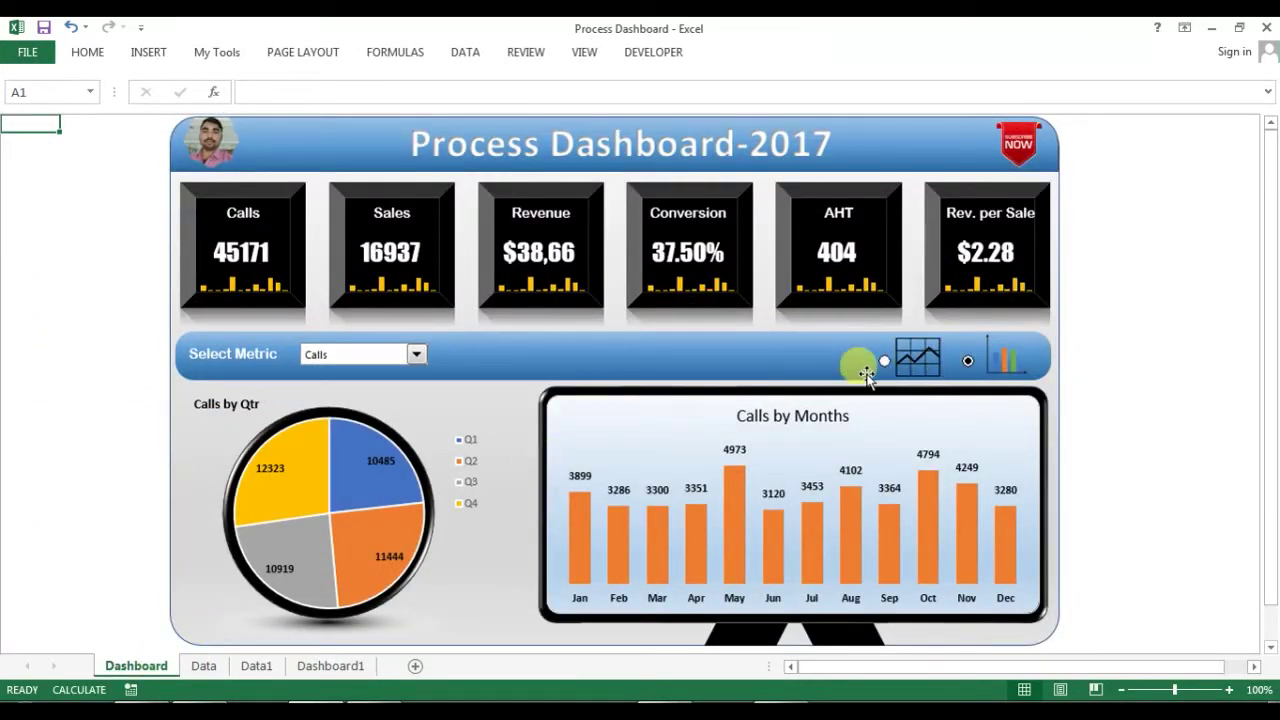
pyautogui.click(331, 666)
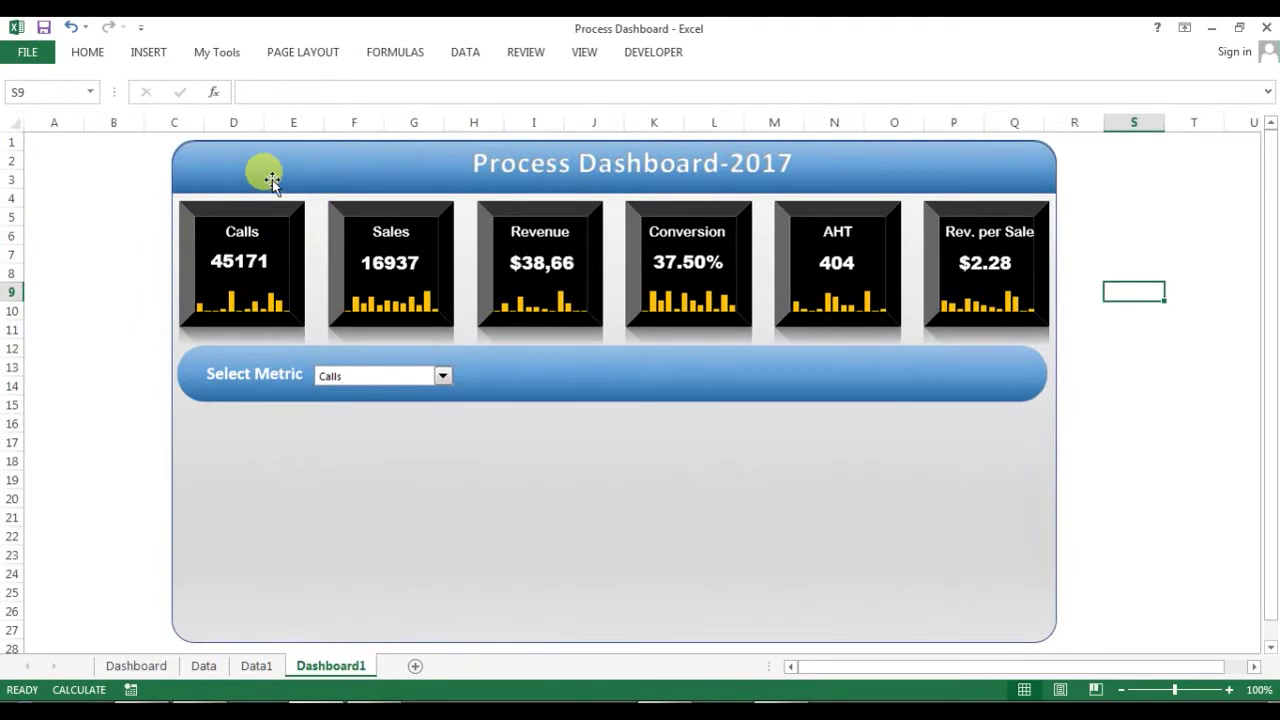
pyautogui.click(652, 55)
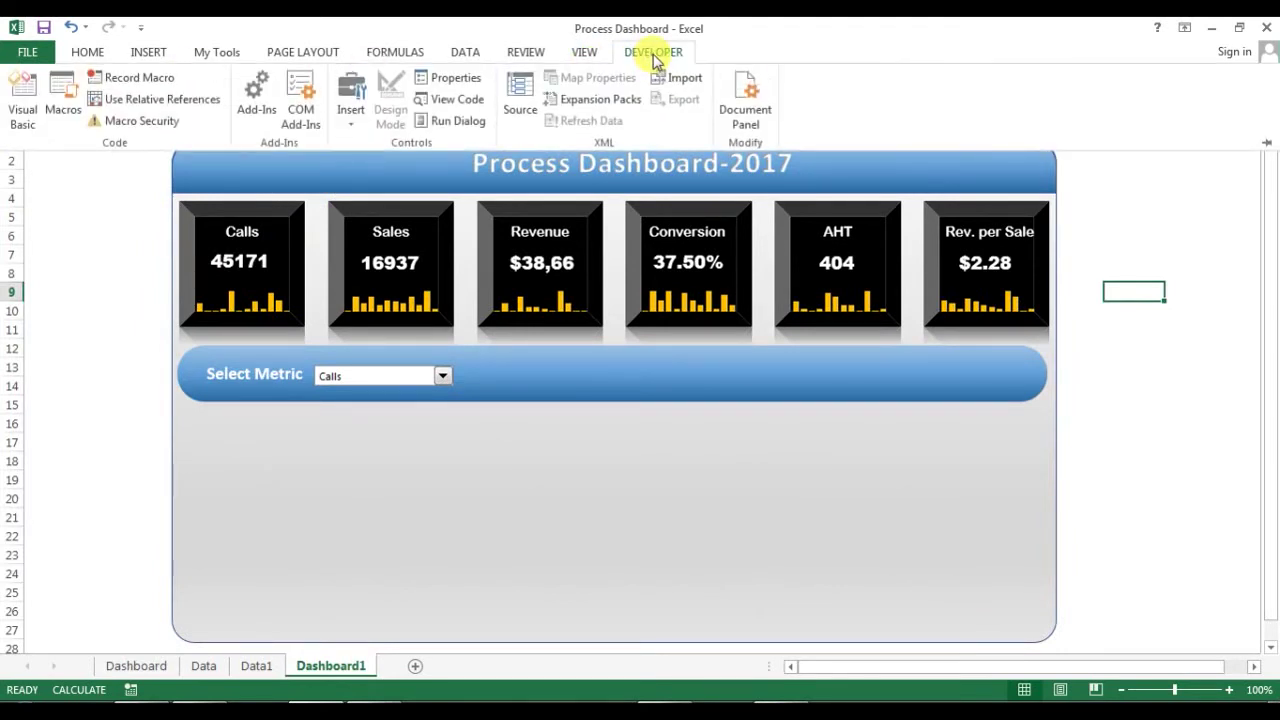
pyautogui.click(354, 110)
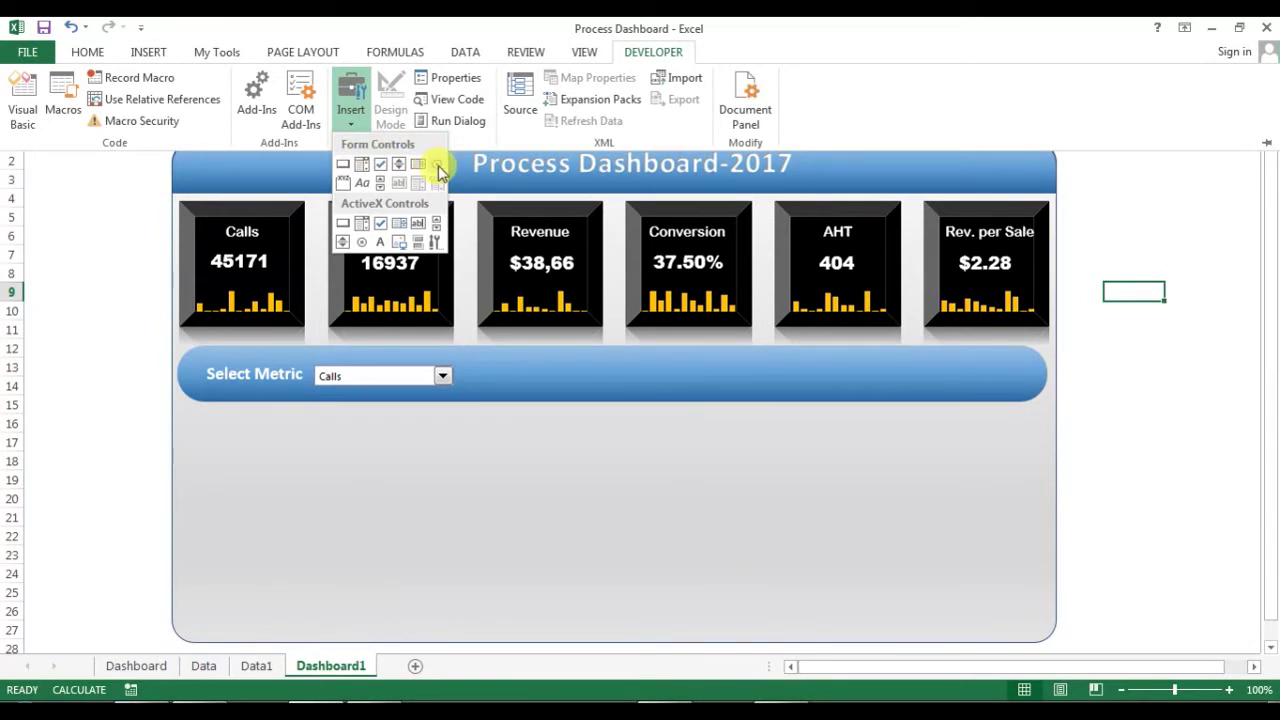
pyautogui.click(438, 166)
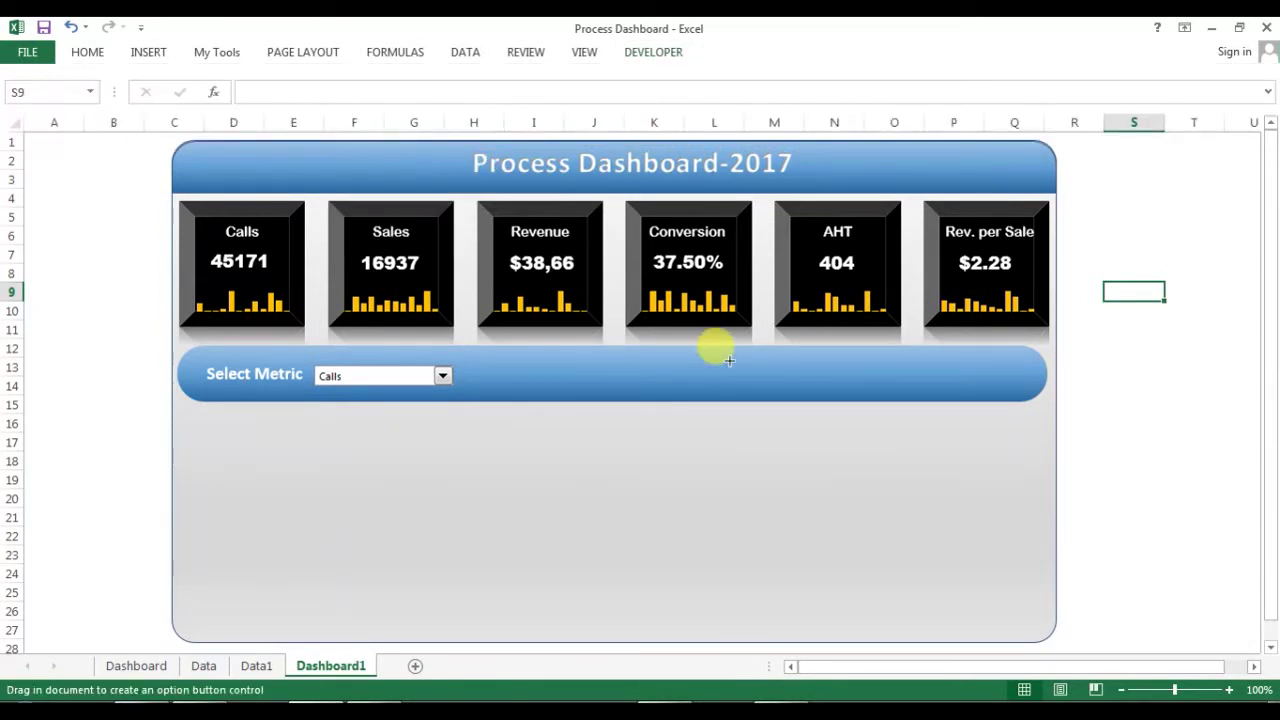
pyautogui.click(719, 367)
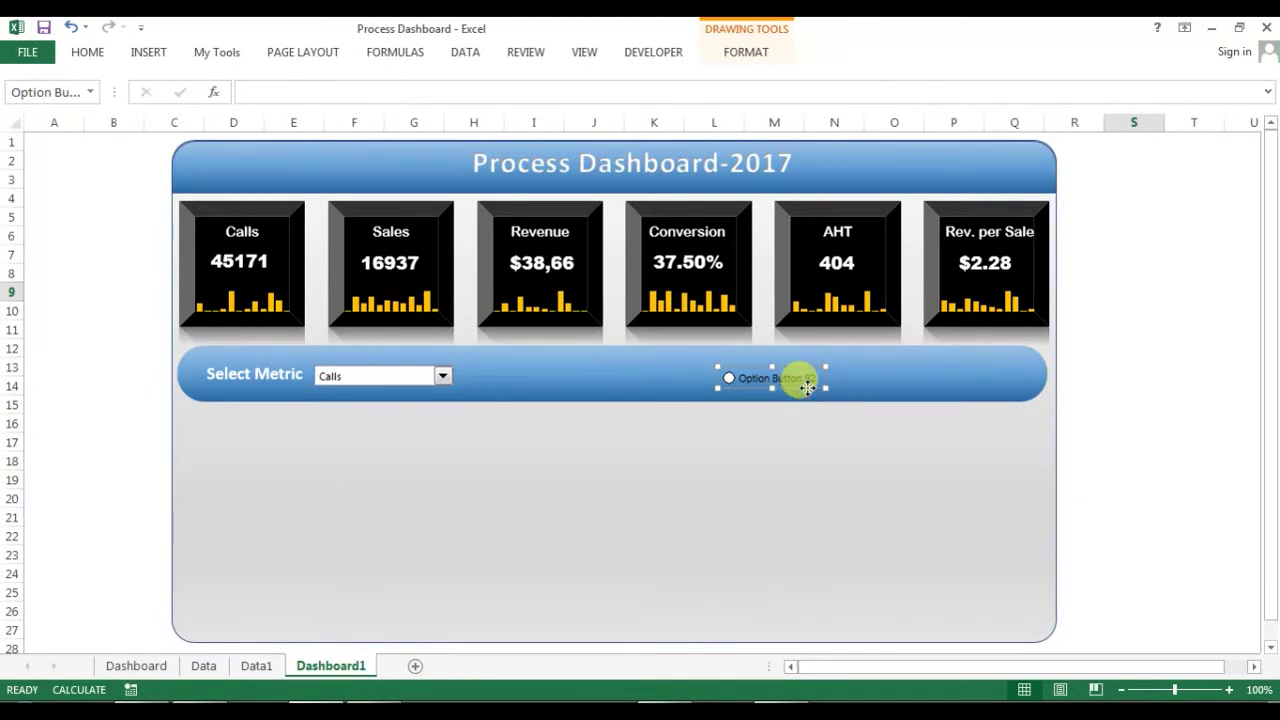
# - Duplicate the option button and arrange the two side by side near the right end of the blue bar
pyautogui.hotkey('ctrl', 'c')
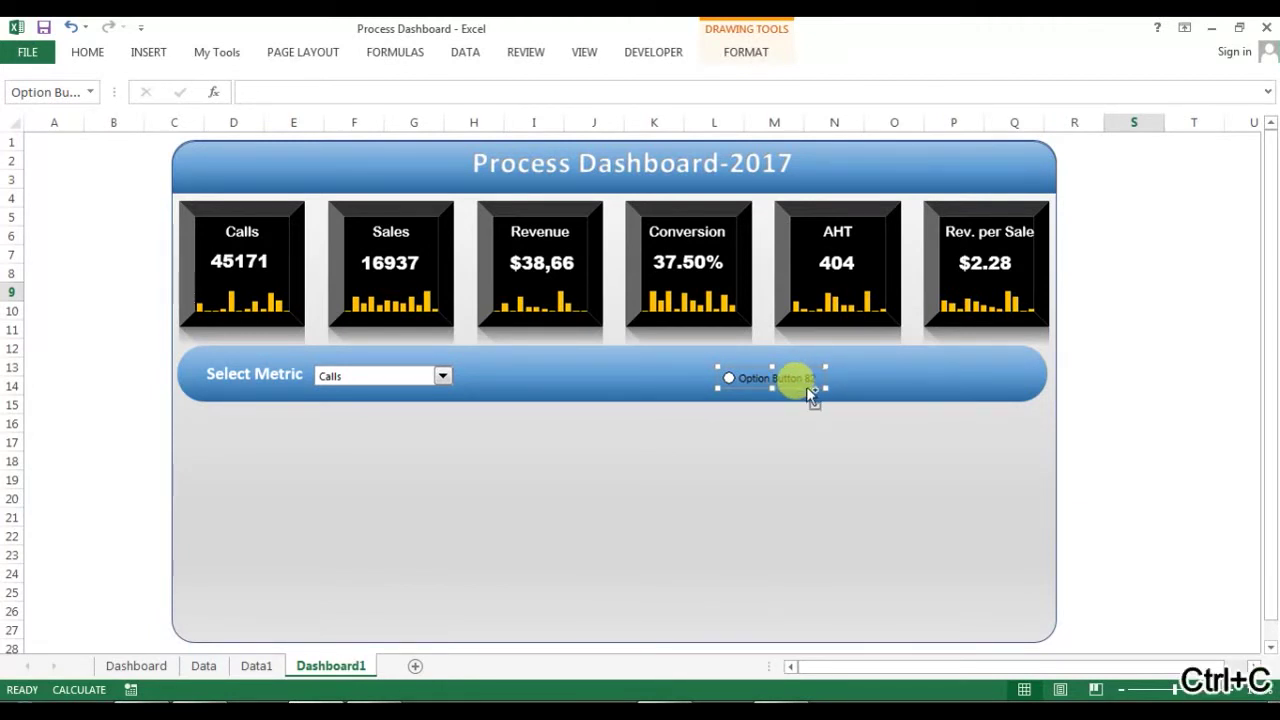
pyautogui.hotkey('ctrl', 'v')
pyautogui.moveTo(816, 401); pyautogui.dragTo(1000, 381)
pyautogui.rightClick(807, 388)
pyautogui.press('Escape')
pyautogui.moveTo(800, 385); pyautogui.dragTo(885, 383)
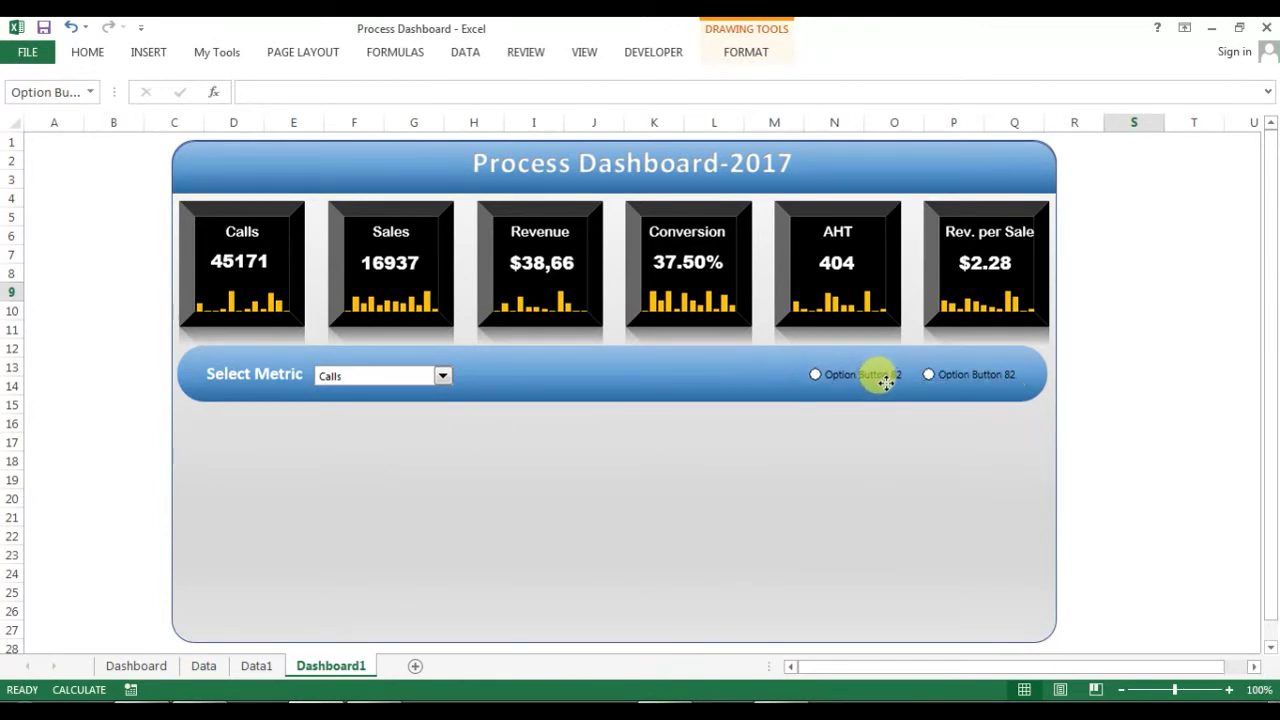
# - Remove the caption text from both option buttons so that only their circles remain
pyautogui.click(838, 372)
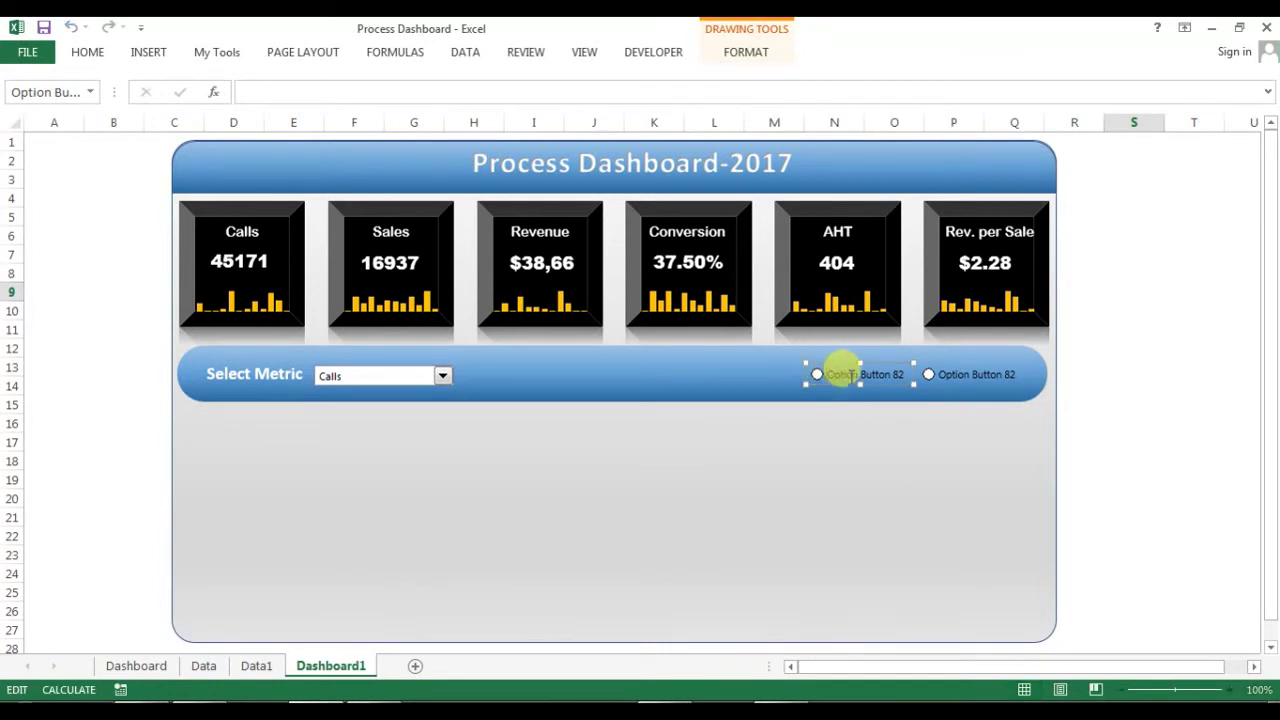
pyautogui.hotkey('ctrl', 'a')
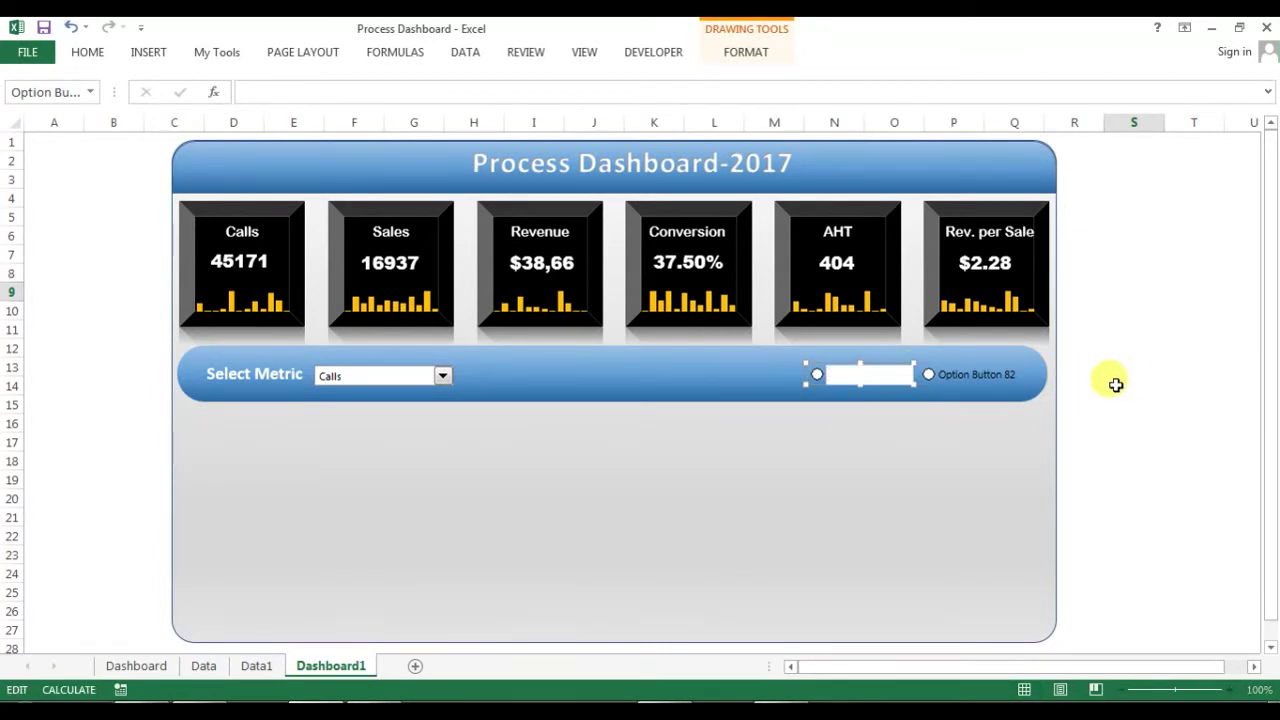
pyautogui.rightClick(940, 372)
pyautogui.click(940, 372)
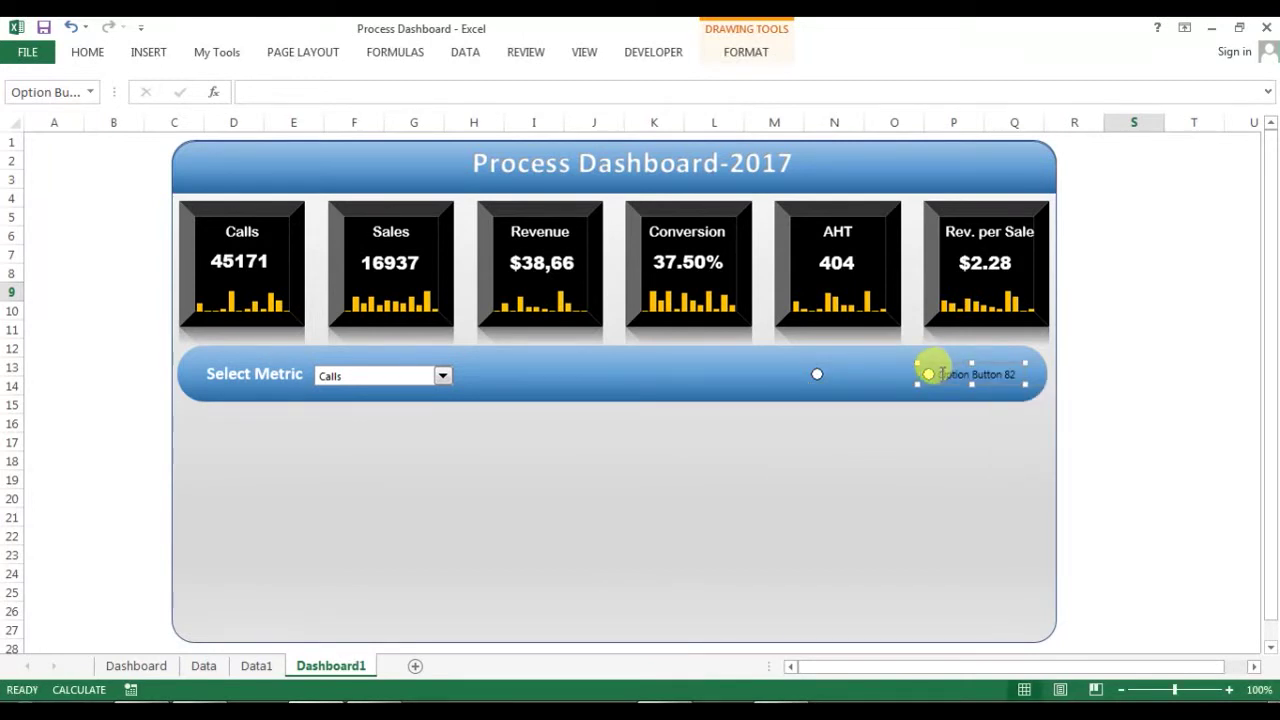
pyautogui.hotkey('ctrl', 'a')
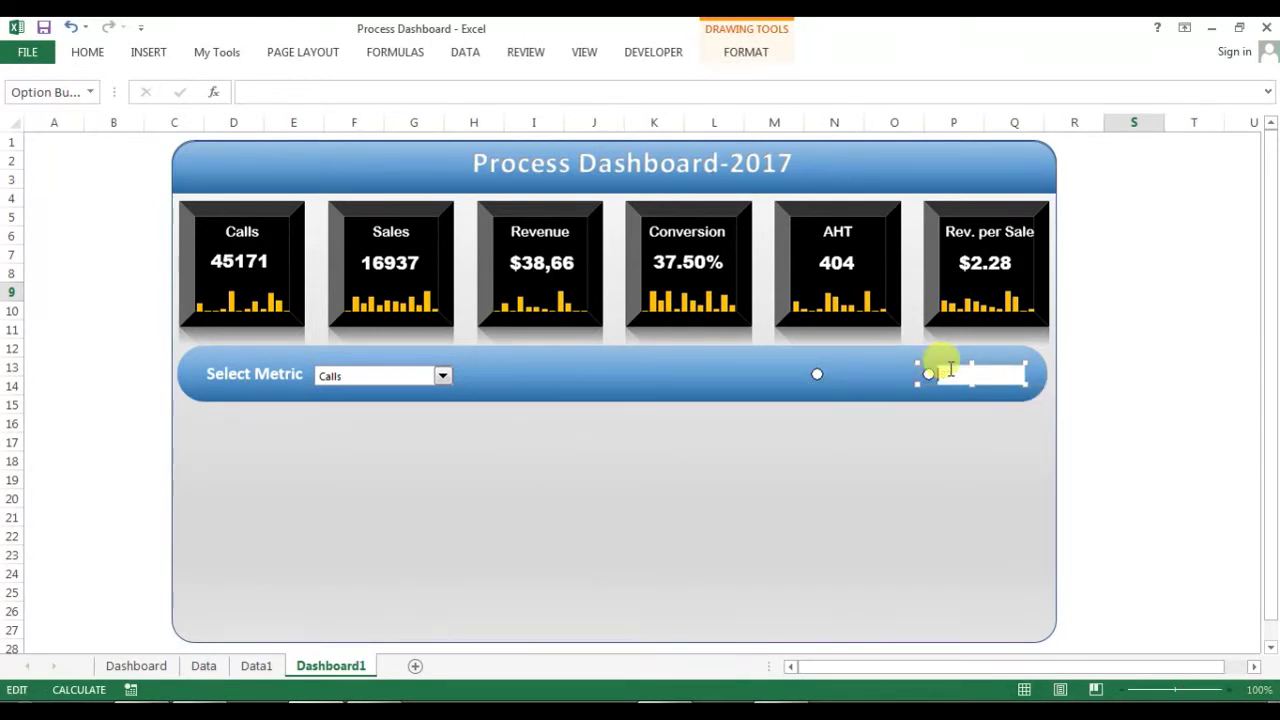
pyautogui.click(1115, 348)
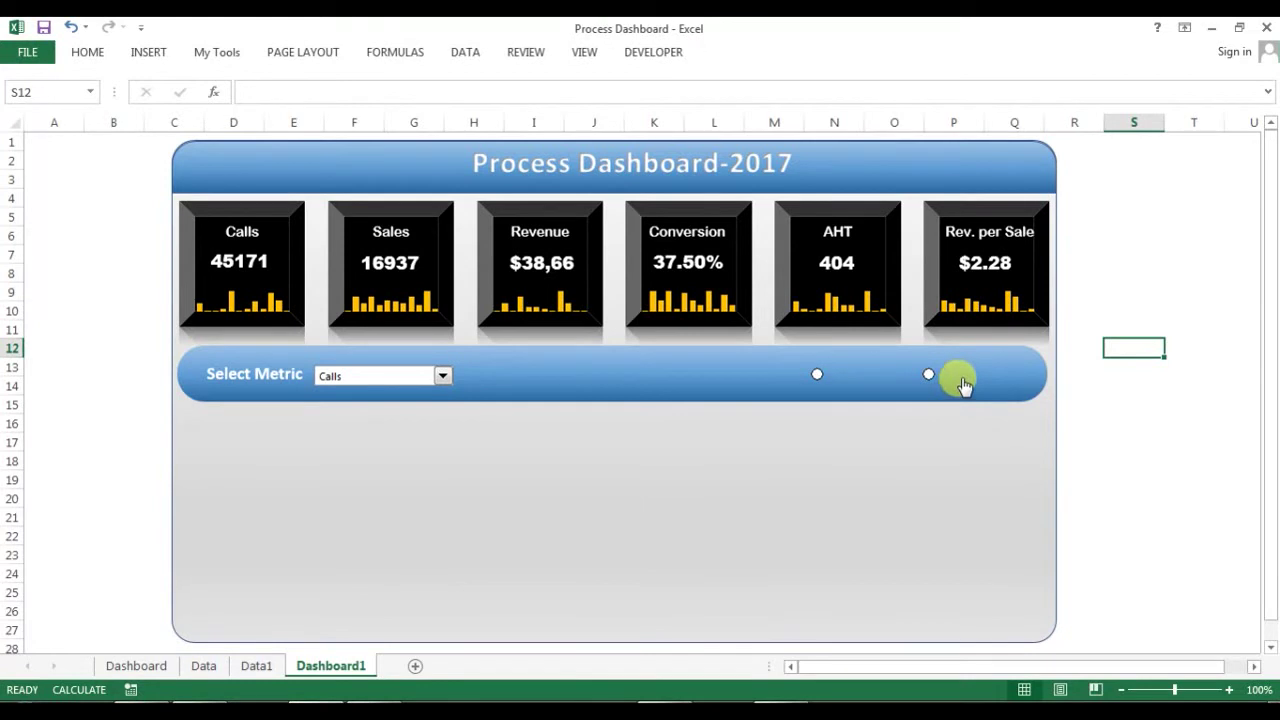
# - Shrink the frames of both option buttons to fit closely around their circles
pyautogui.rightClick(963, 380)
pyautogui.click(988, 390)
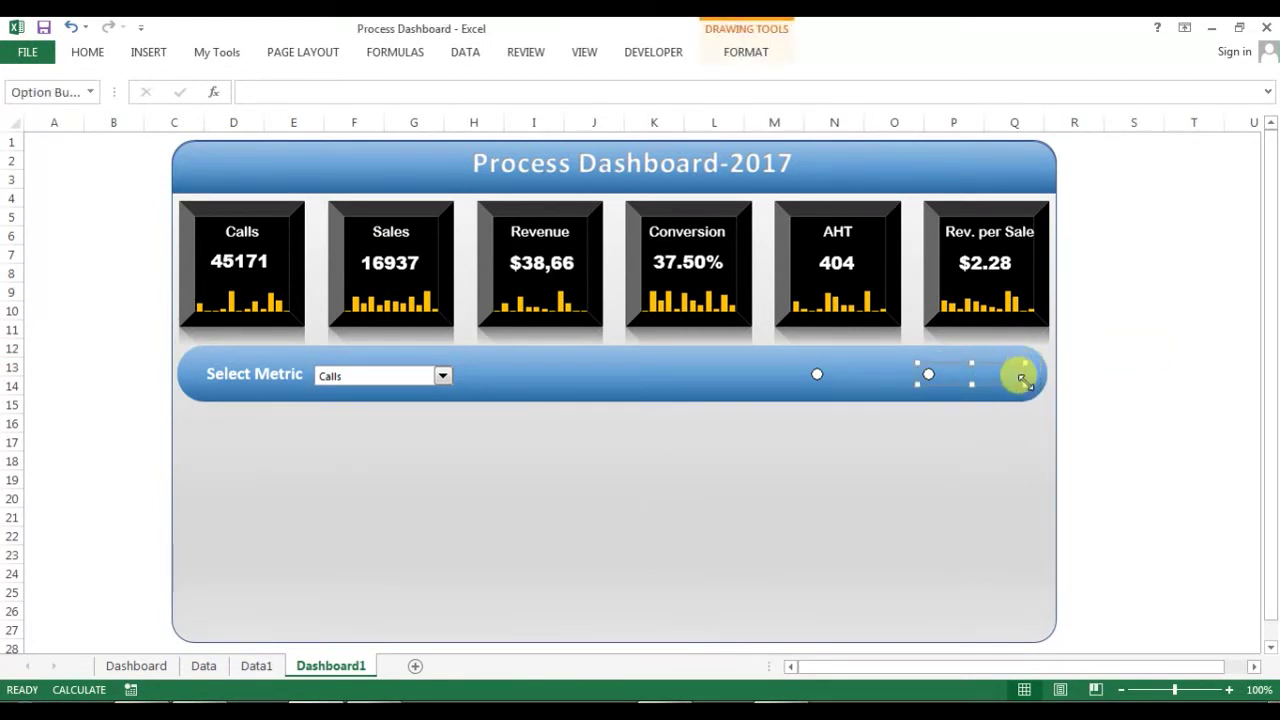
pyautogui.rightClick(820, 378)
pyautogui.press('Escape')
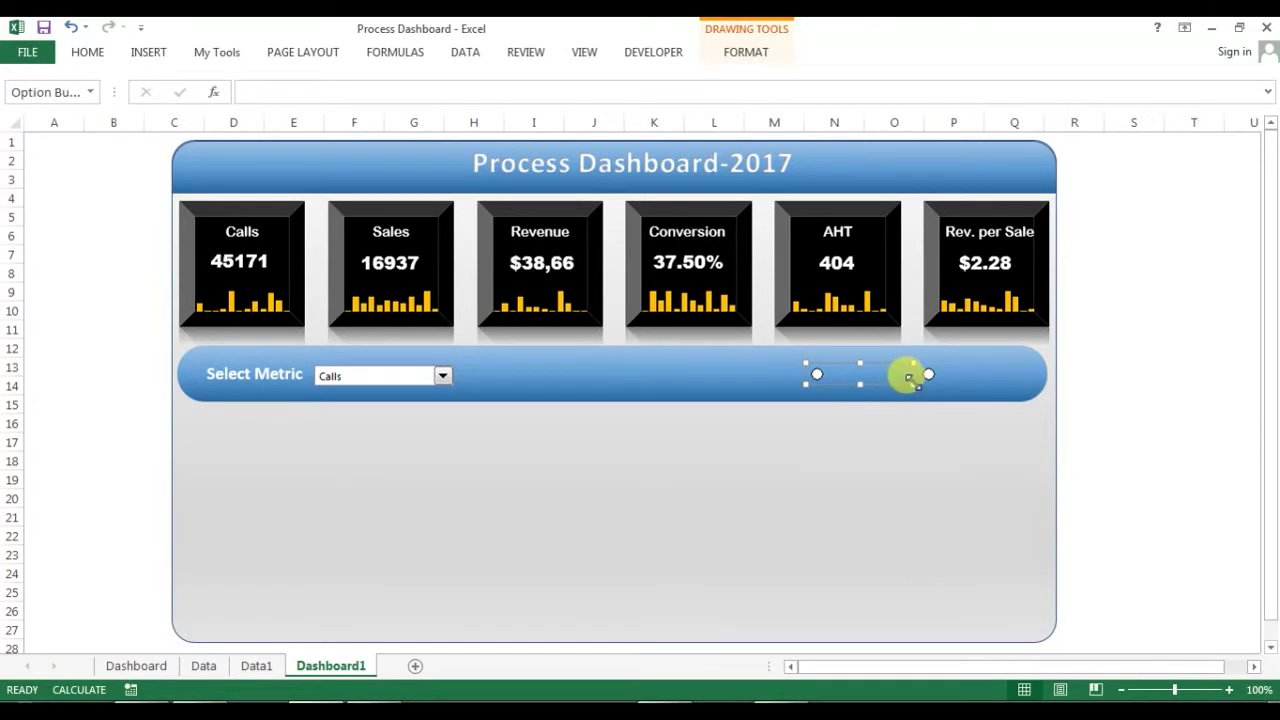
pyautogui.press('Delete')
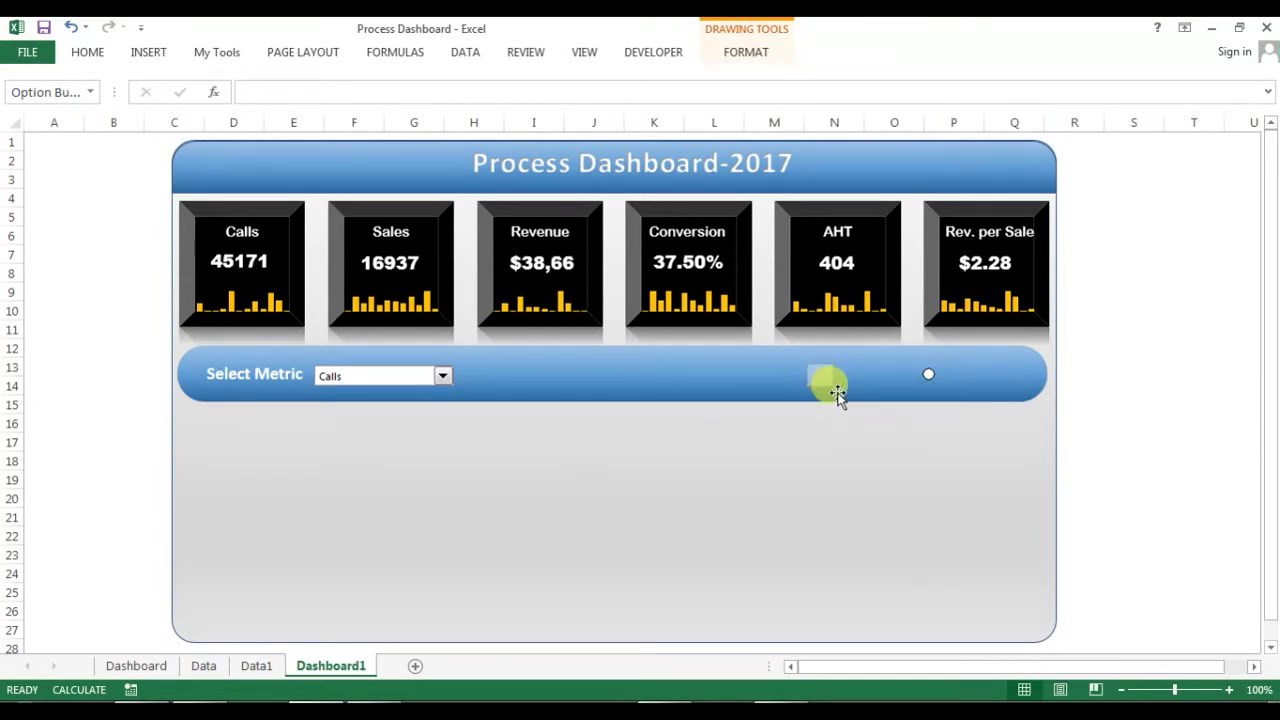
# - Reposition the option buttons on the blue bar, the first in column O and the second in column P
pyautogui.click(880, 385)
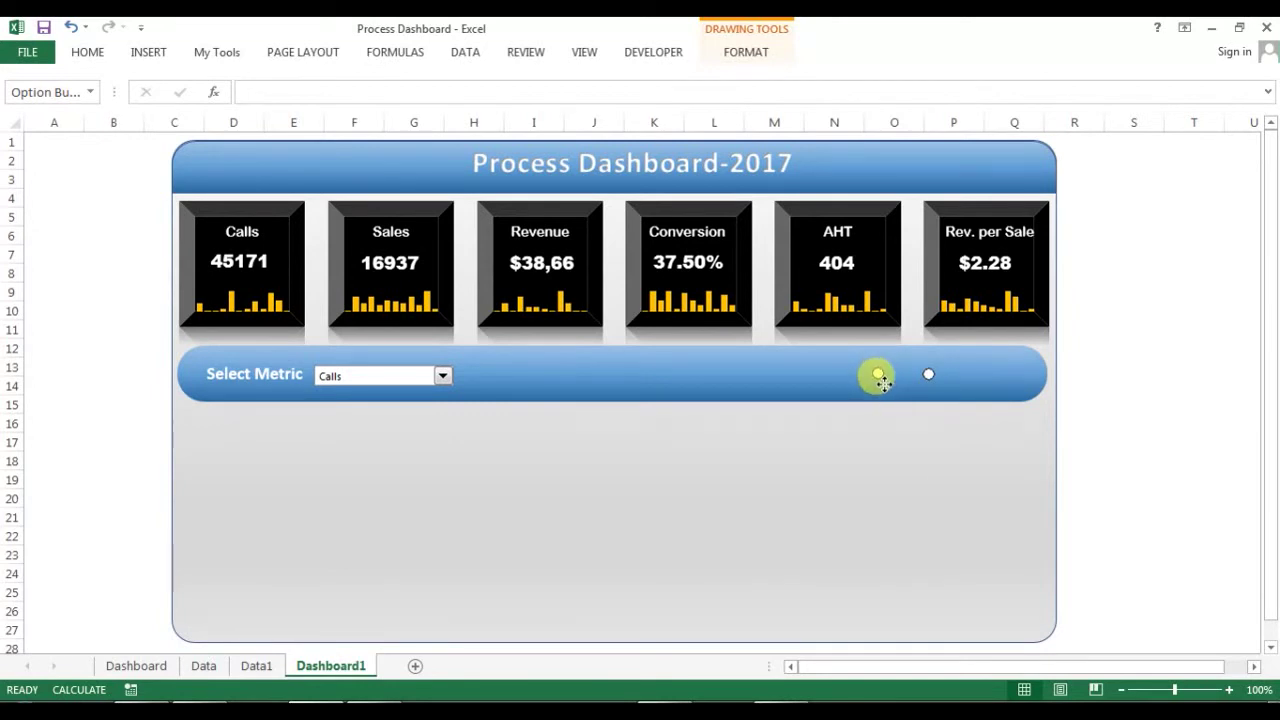
pyautogui.rightClick(936, 380)
pyautogui.press('Escape')
pyautogui.moveTo(943, 383); pyautogui.dragTo(958, 382)
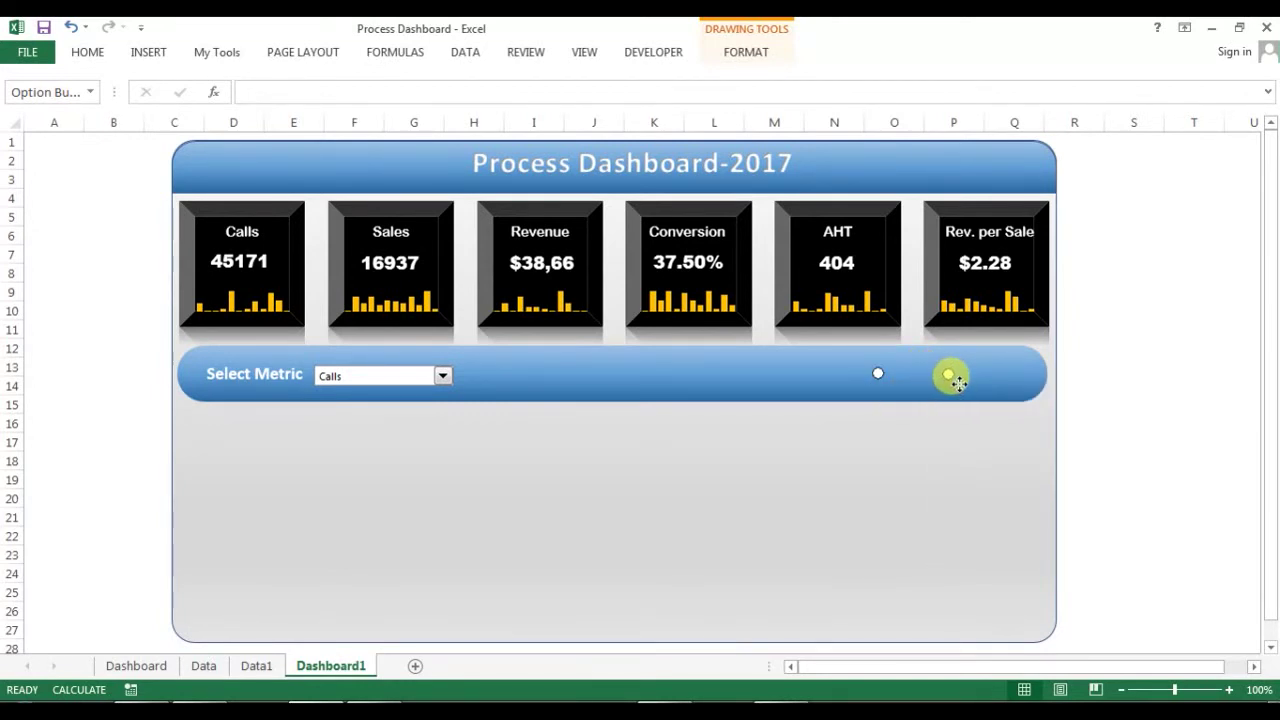
# - Link the first option button to cell Data1!$M$1 and apply the control settings
pyautogui.rightClick(878, 375)
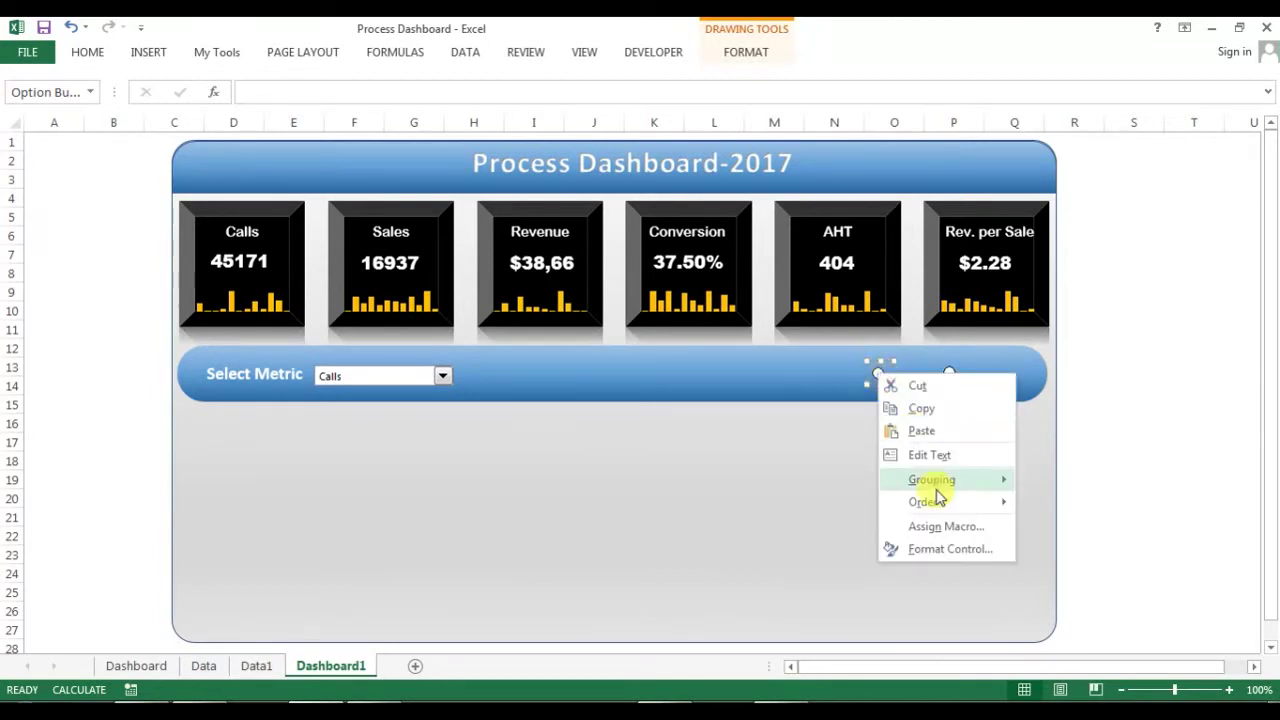
pyautogui.click(945, 549)
pyautogui.moveTo(523, 233); pyautogui.dragTo(296, 197)
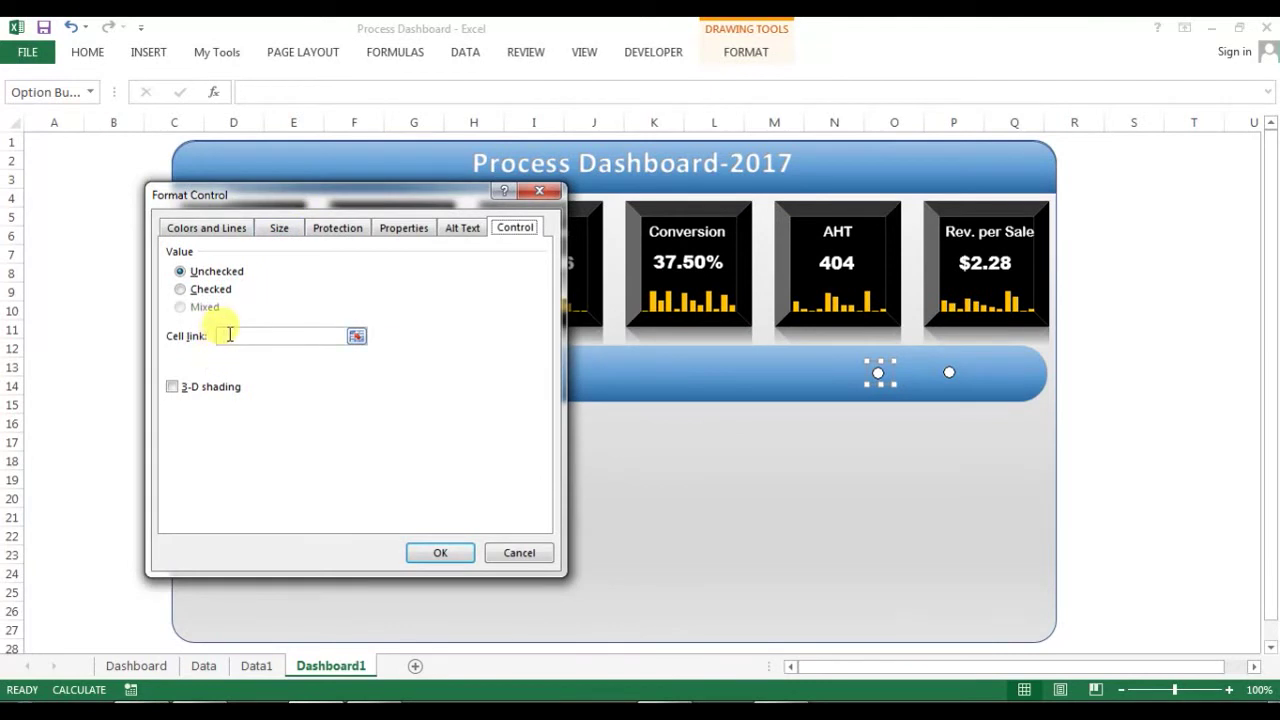
pyautogui.click(241, 334)
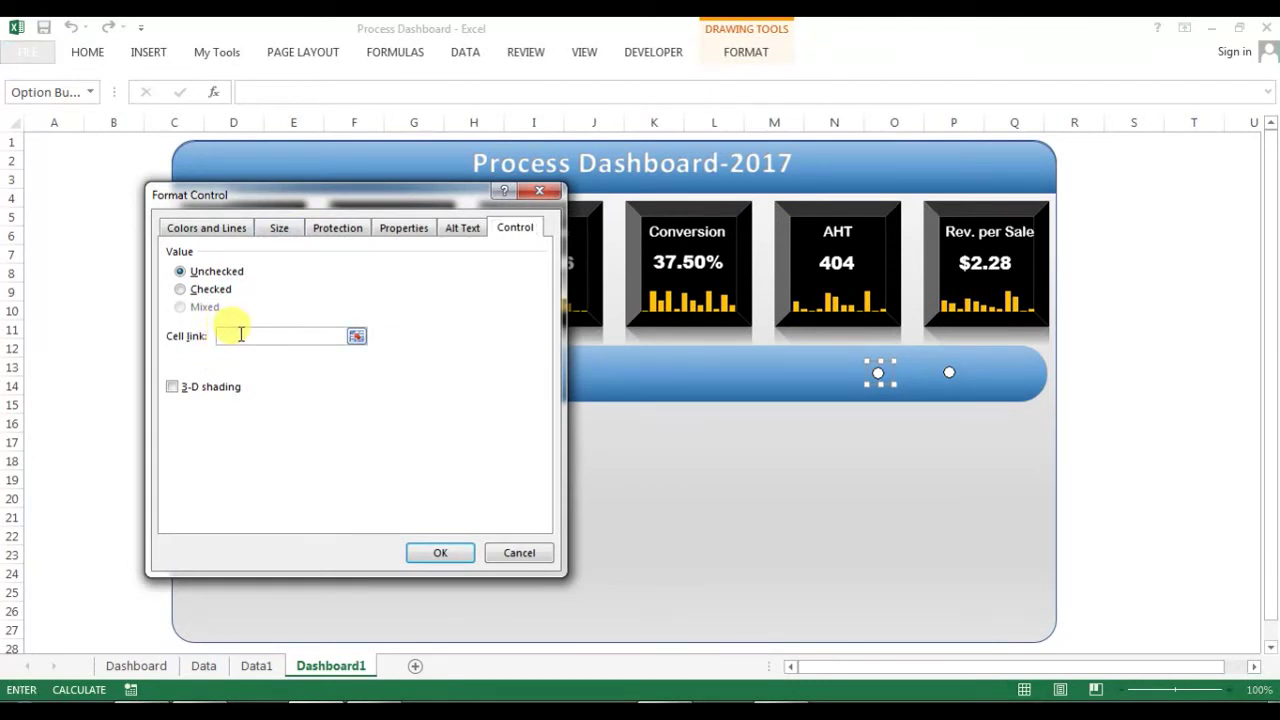
pyautogui.click(257, 668)
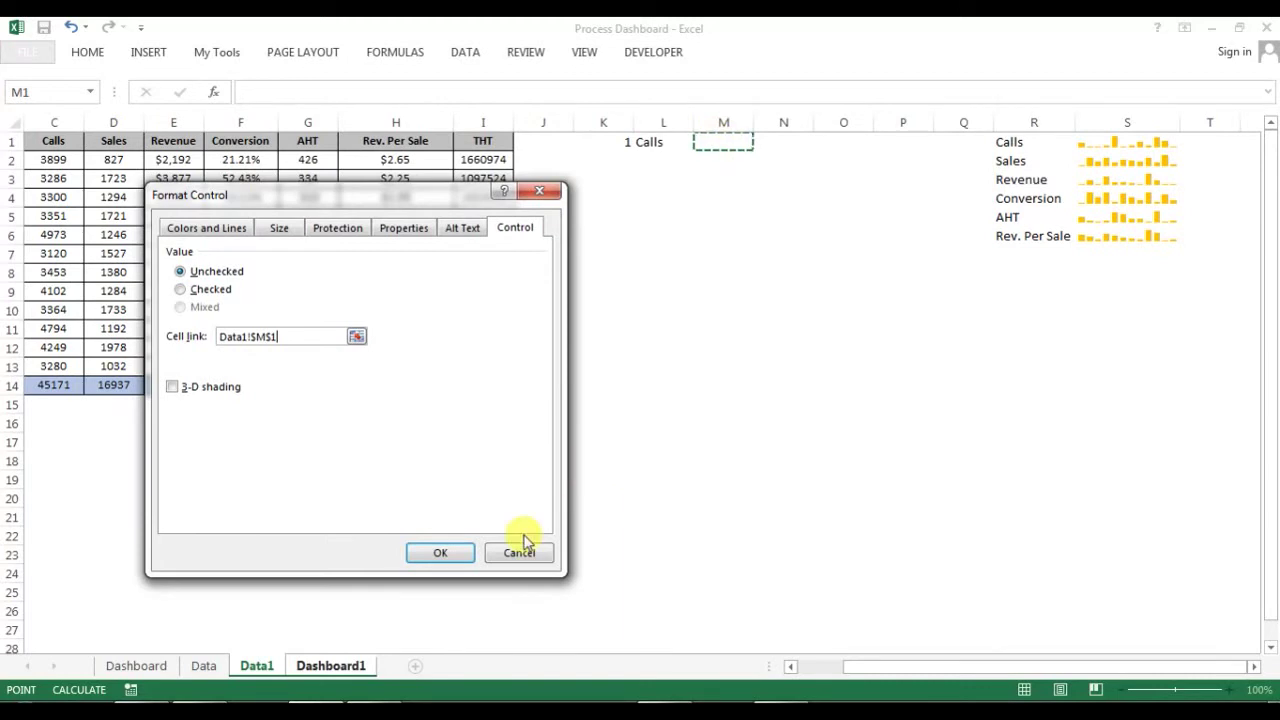
pyautogui.click(441, 552)
# - Select the first option button on the bar and check linked cell M1 on the Data1 sheet
pyautogui.click(1108, 387)
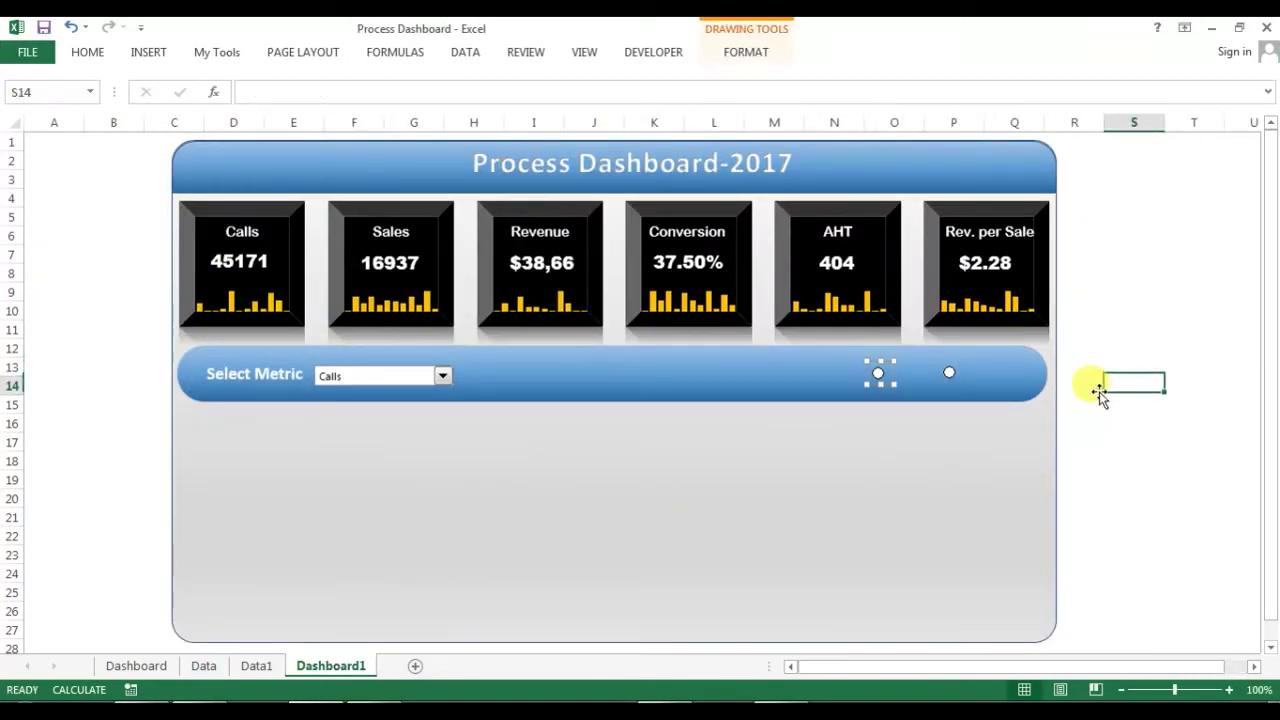
pyautogui.click(878, 376)
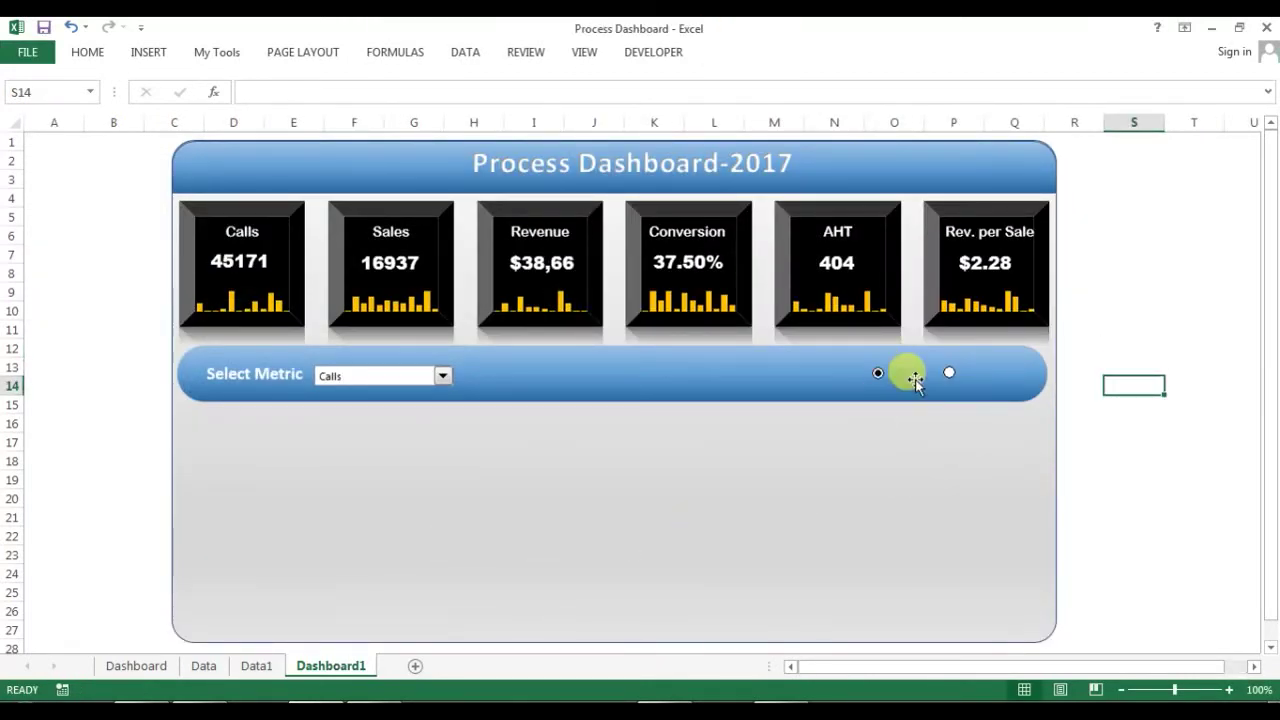
pyautogui.click(258, 666)
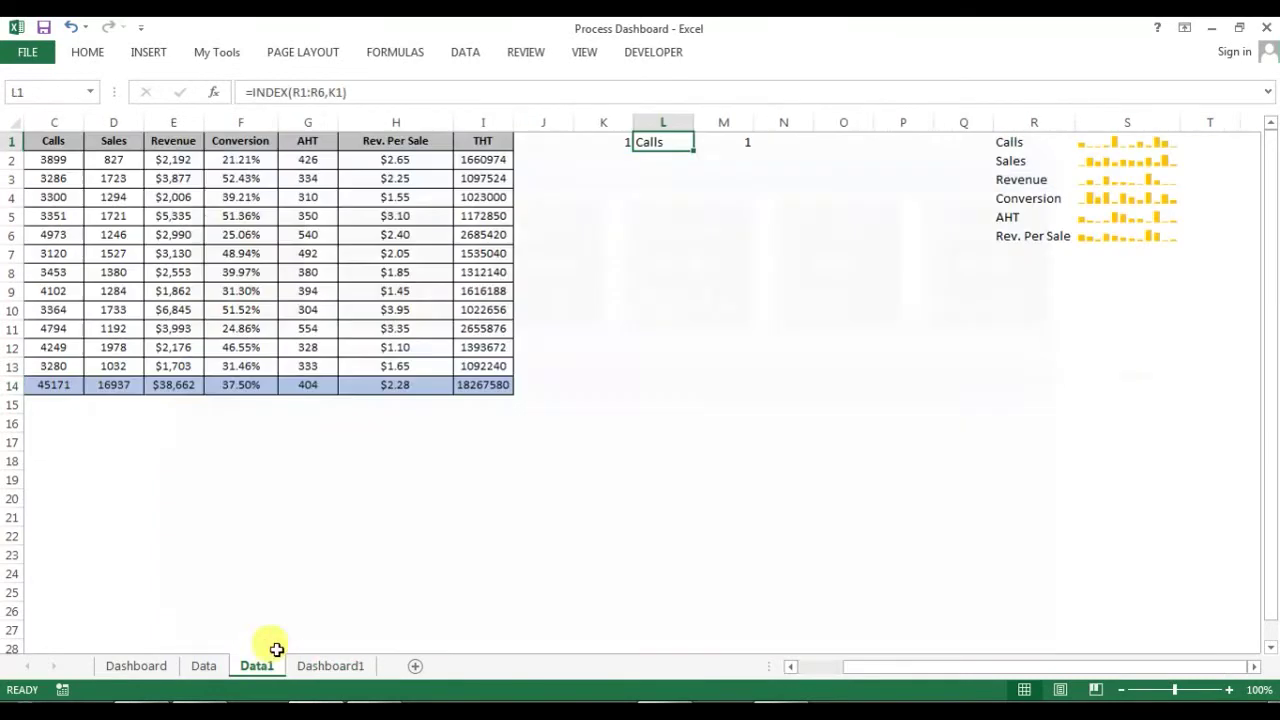
# - Select the second option button on the bar and check linked cell M1 on the Data1 sheet
pyautogui.click(744, 137)
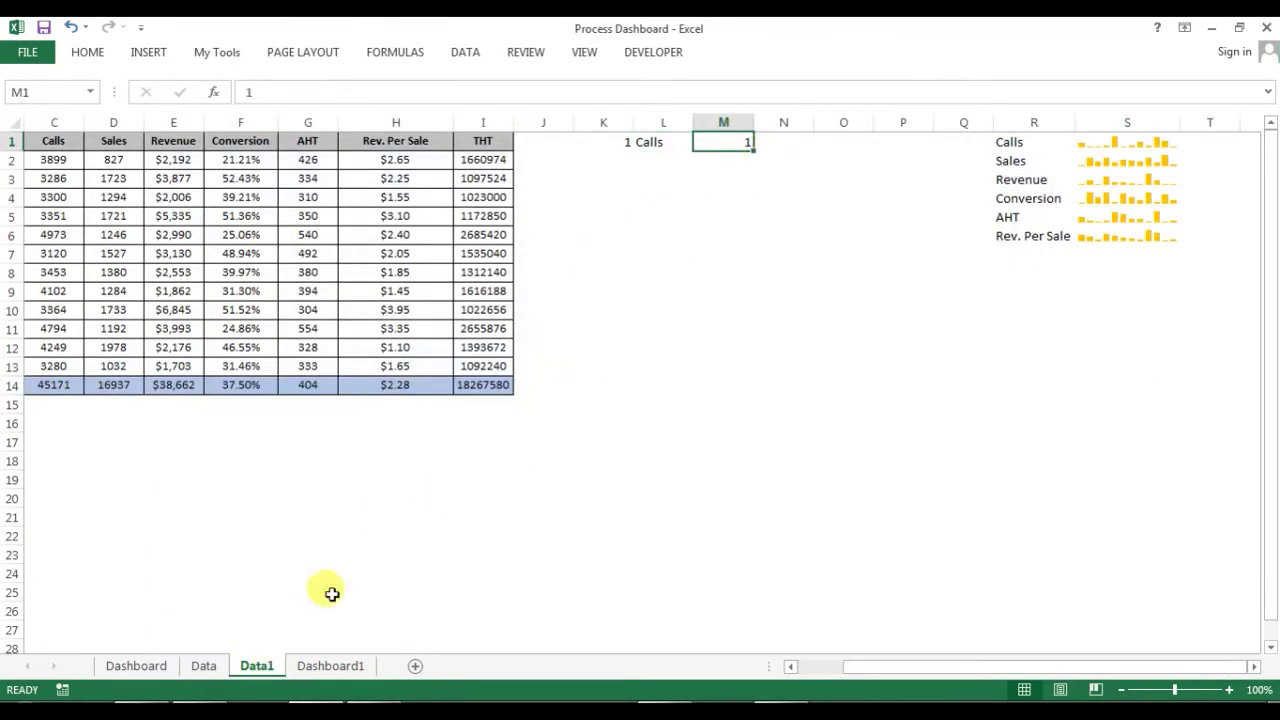
pyautogui.click(329, 666)
pyautogui.click(947, 372)
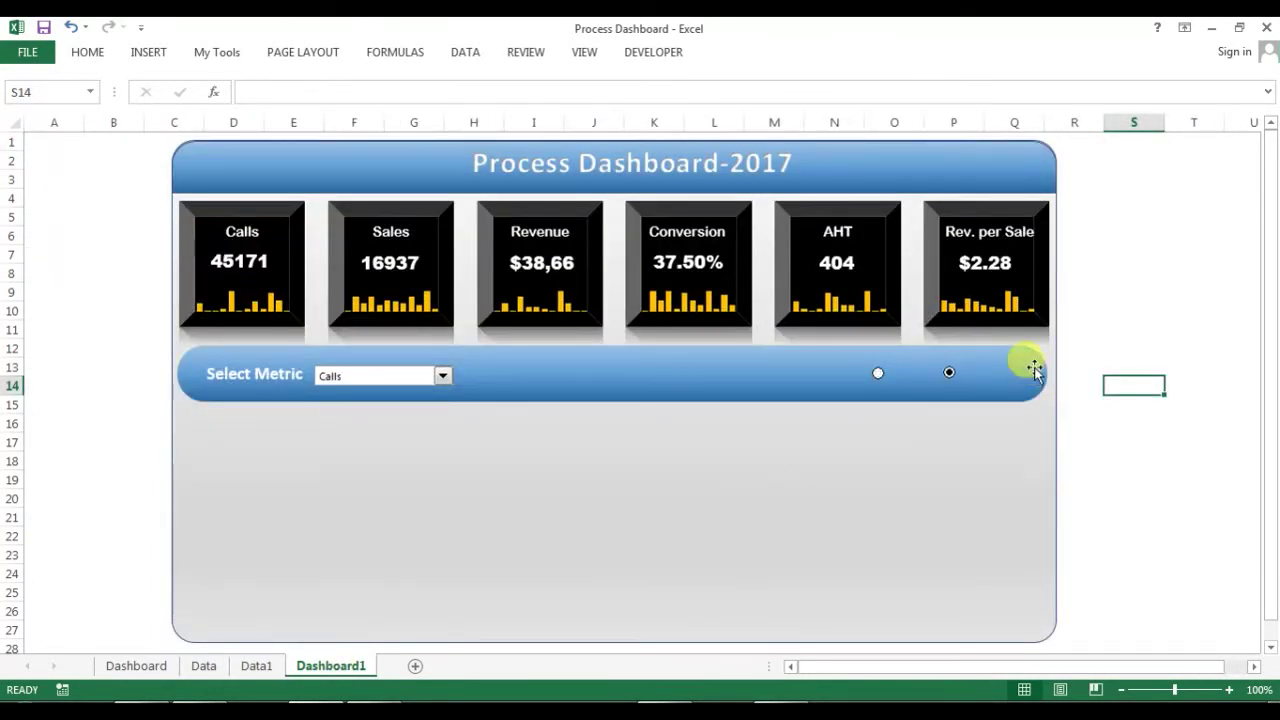
pyautogui.click(264, 664)
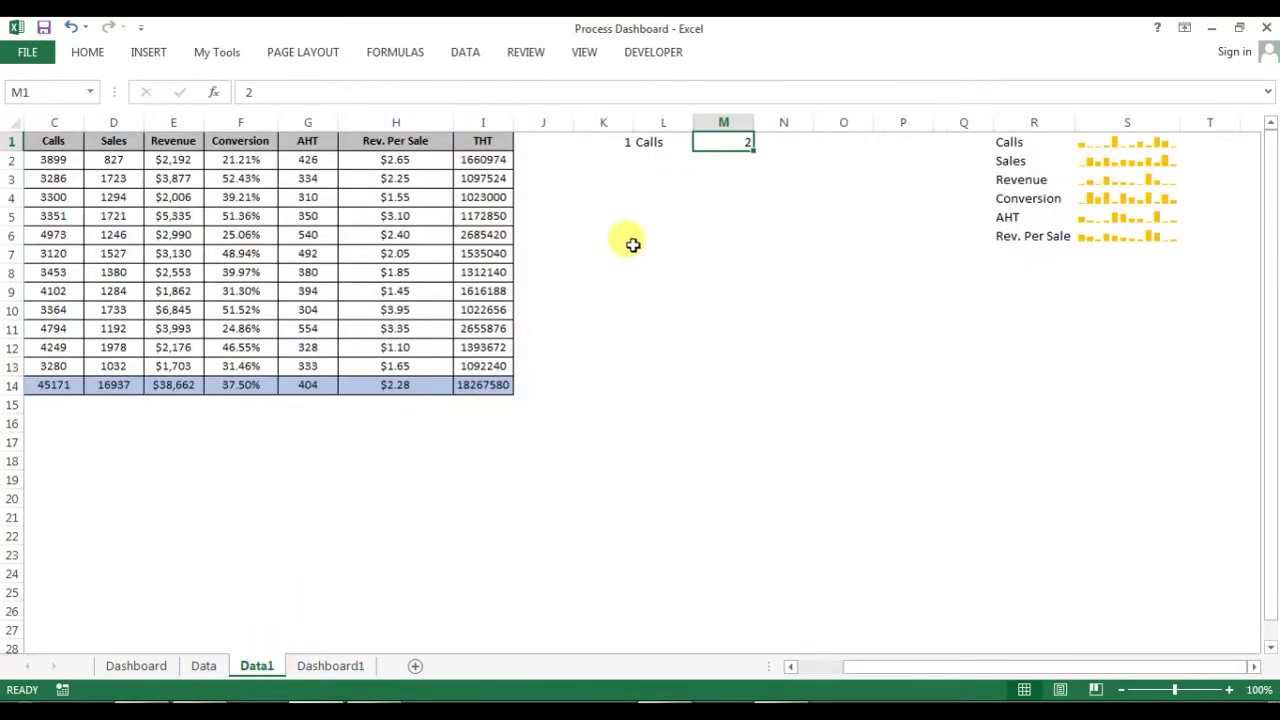
# - Switch to the first option button and back to the second, checking cell M1 on the Data1 sheet after each selection
pyautogui.click(329, 665)
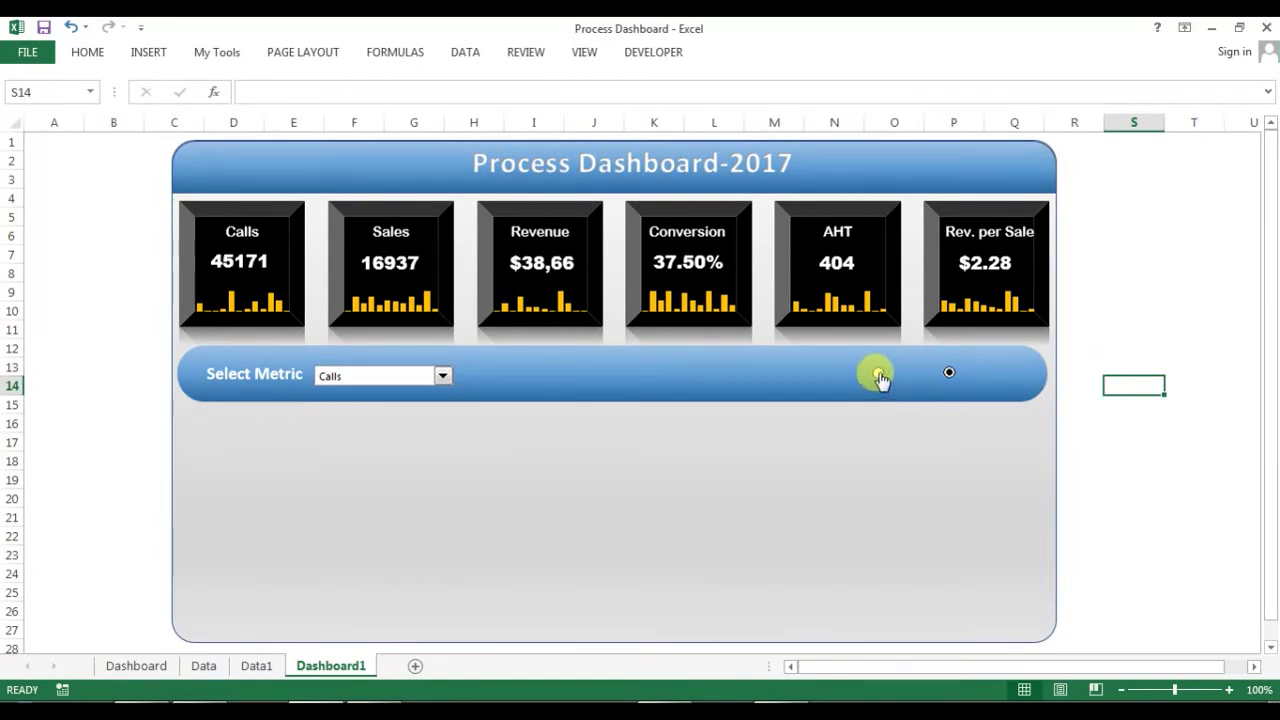
pyautogui.click(257, 665)
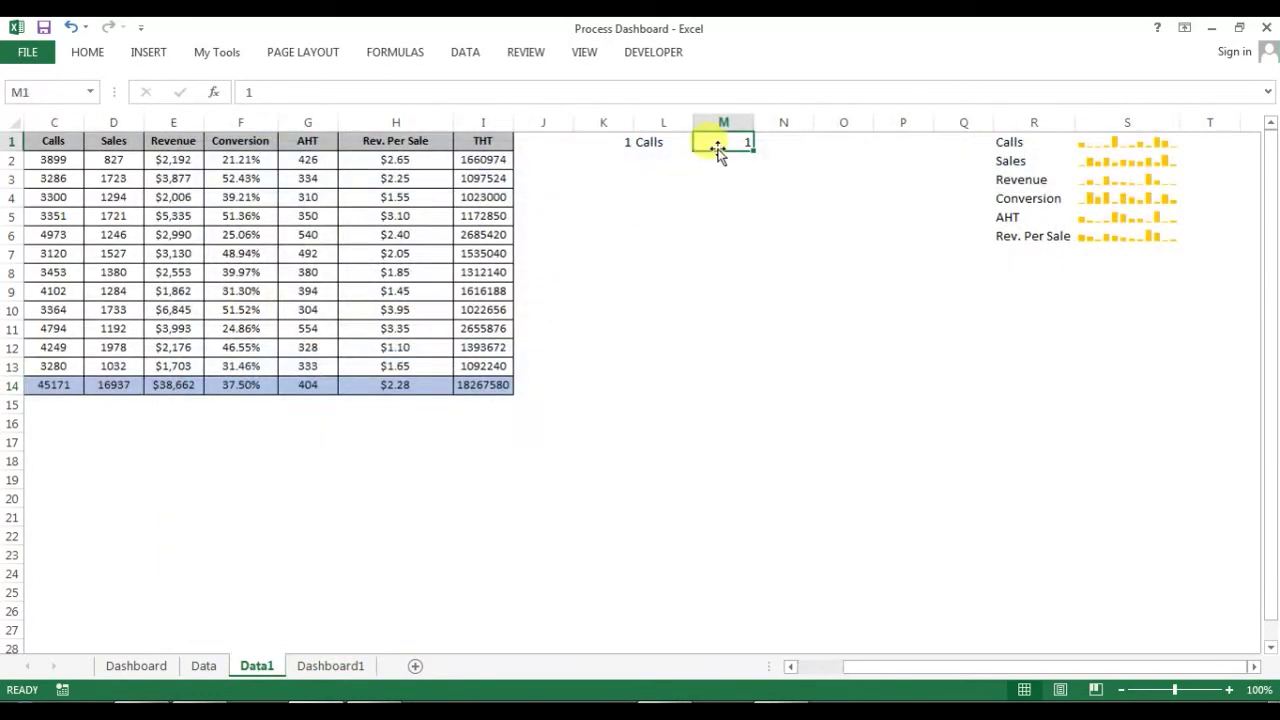
pyautogui.click(340, 665)
pyautogui.click(949, 373)
pyautogui.click(240, 665)
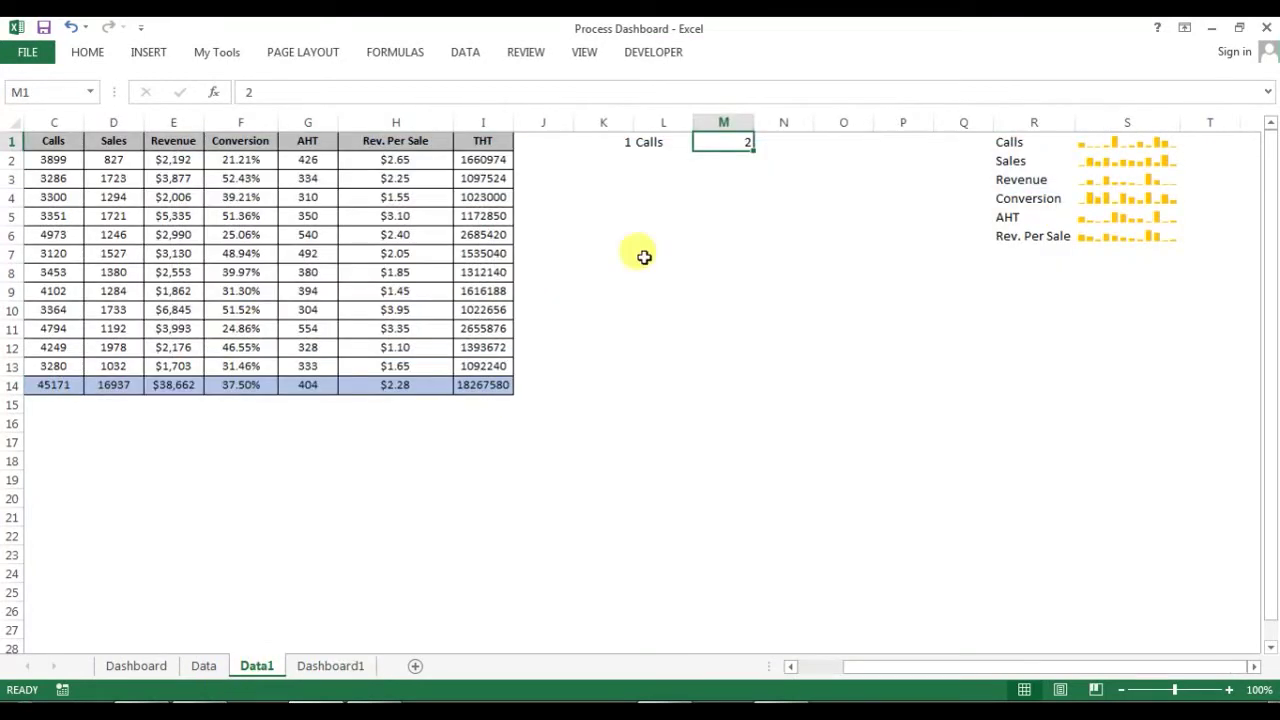
pyautogui.click(340, 665)
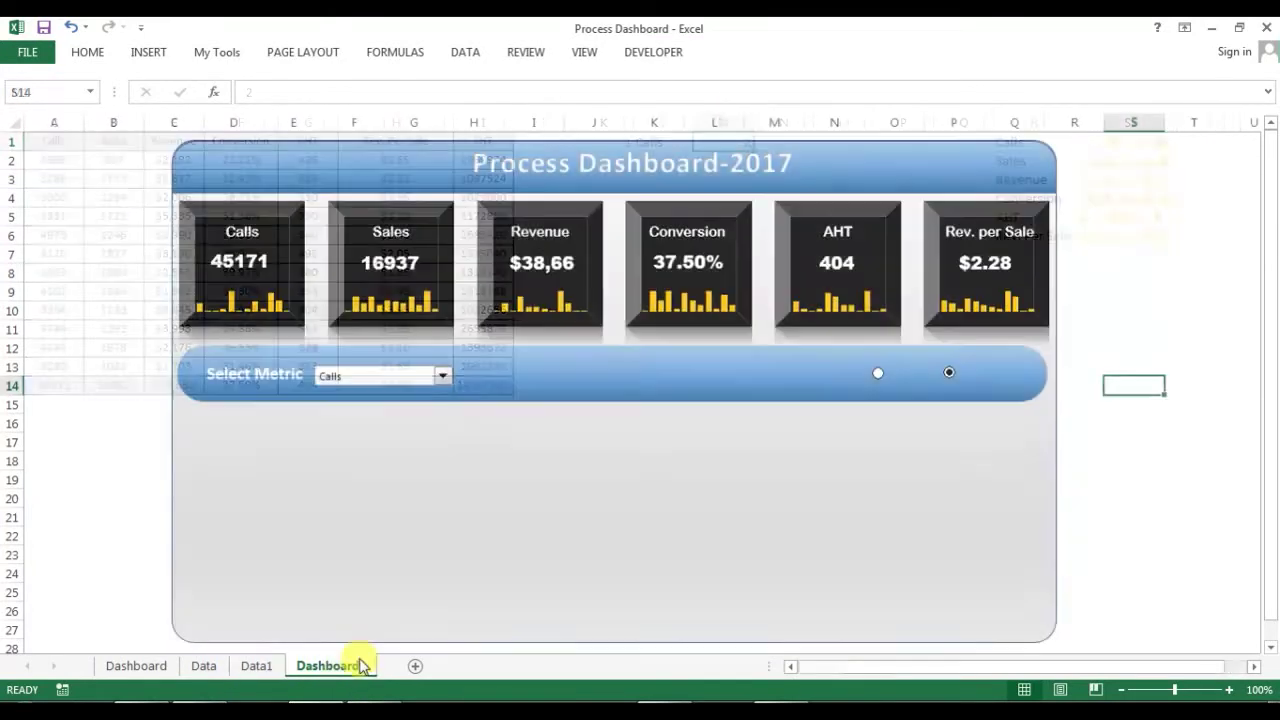
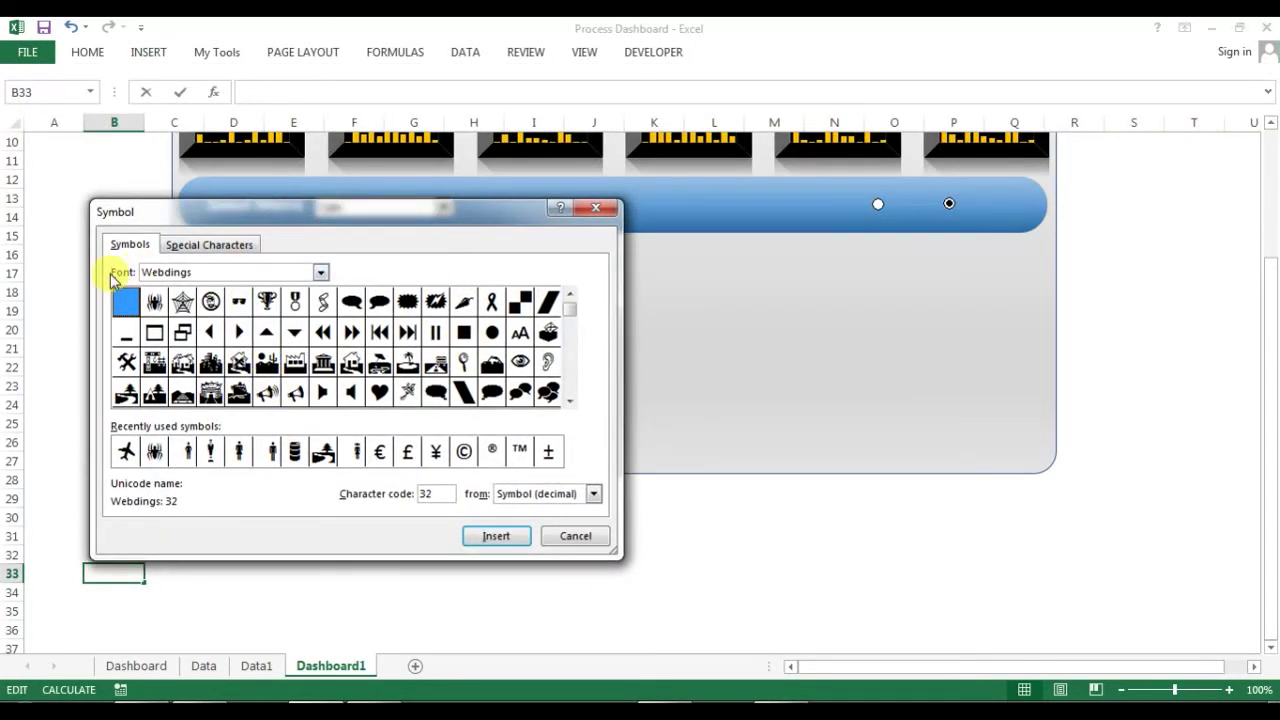
# - Insert the Webdings line-chart symbol with character code 143 into cell B33 and close the symbol dialog
pyautogui.click(321, 273)
pyautogui.click(323, 274)
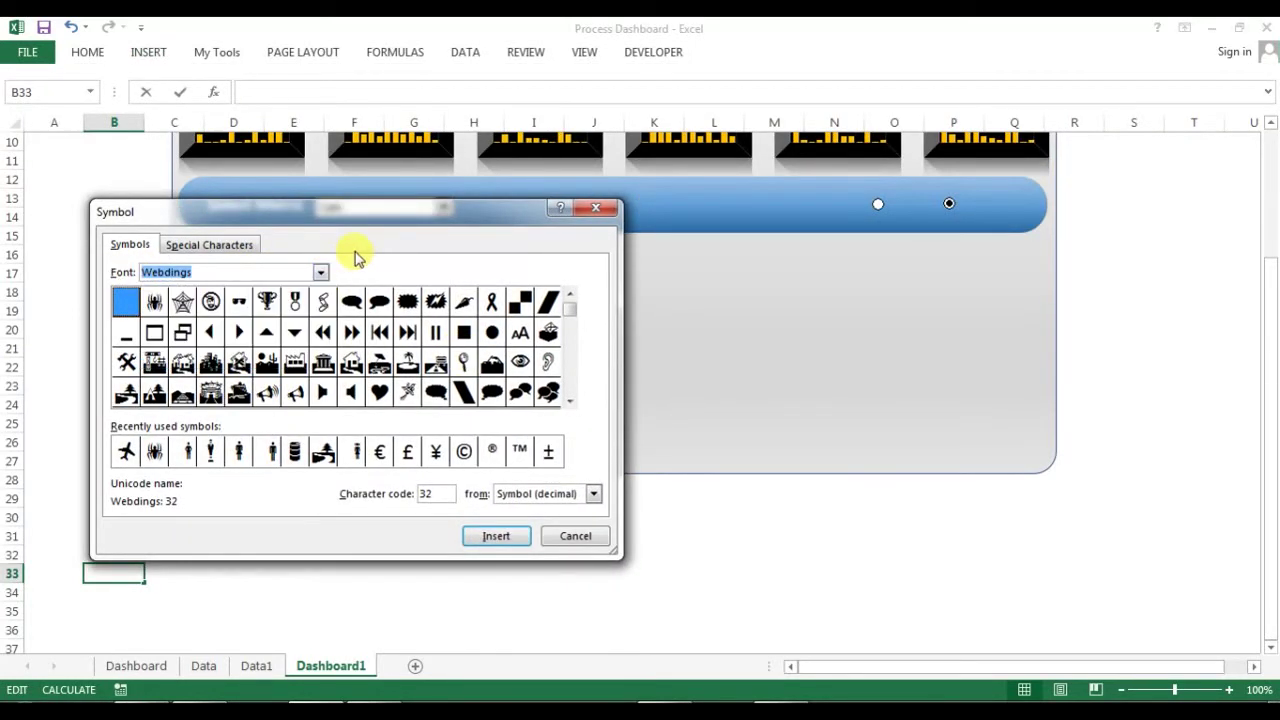
pyautogui.click(570, 403)
pyautogui.click(570, 403)
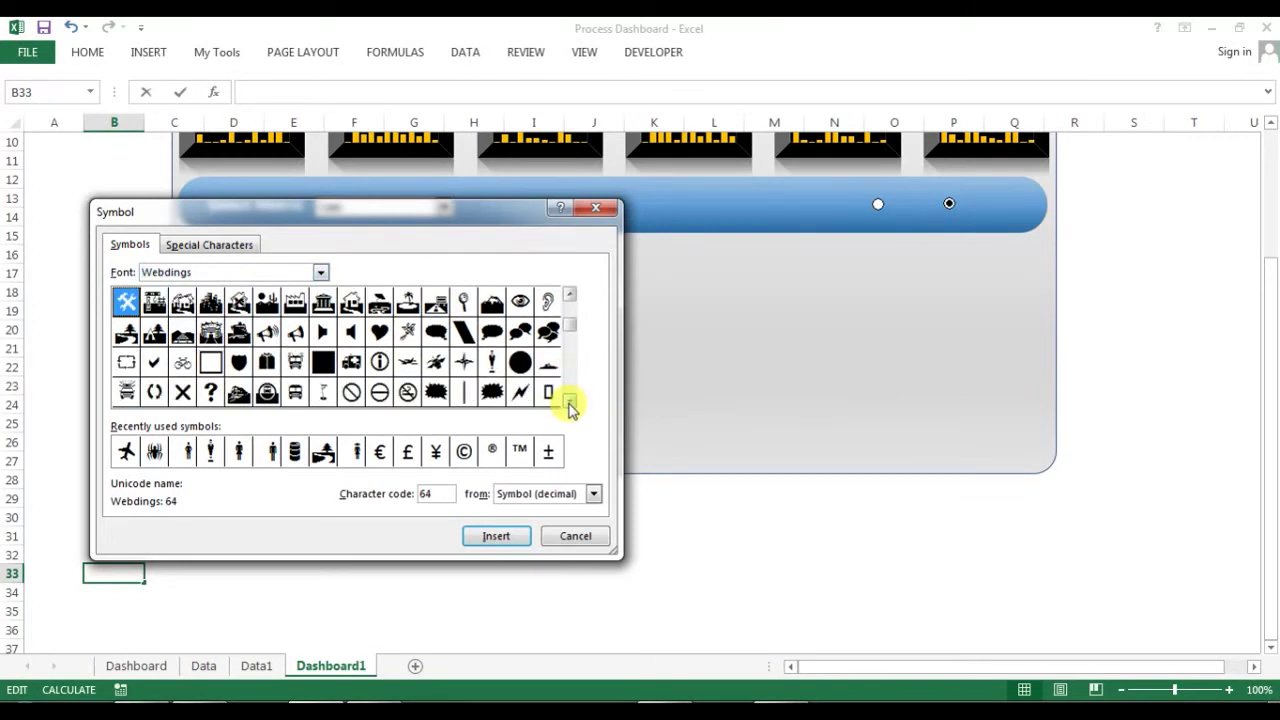
pyautogui.click(570, 403)
pyautogui.click(570, 403)
pyautogui.click(570, 403)
pyautogui.click(570, 403)
pyautogui.click(570, 403)
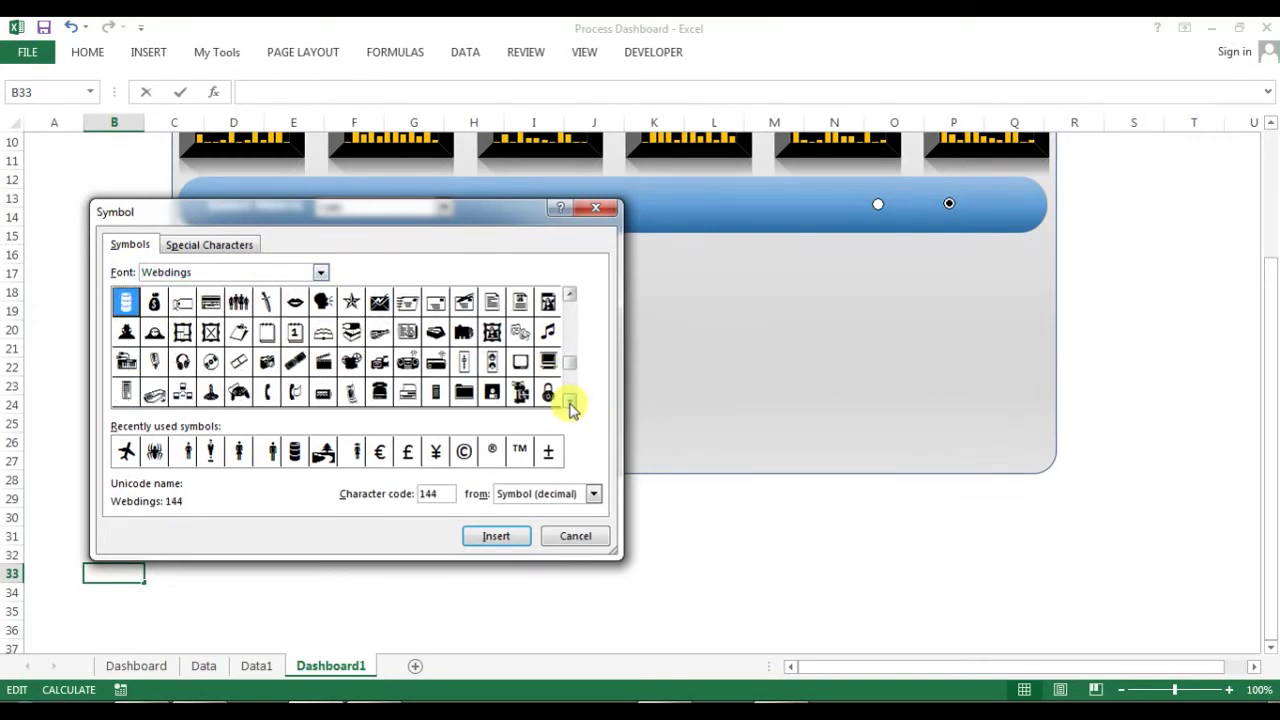
pyautogui.click(570, 403)
pyautogui.click(570, 403)
pyautogui.click(570, 403)
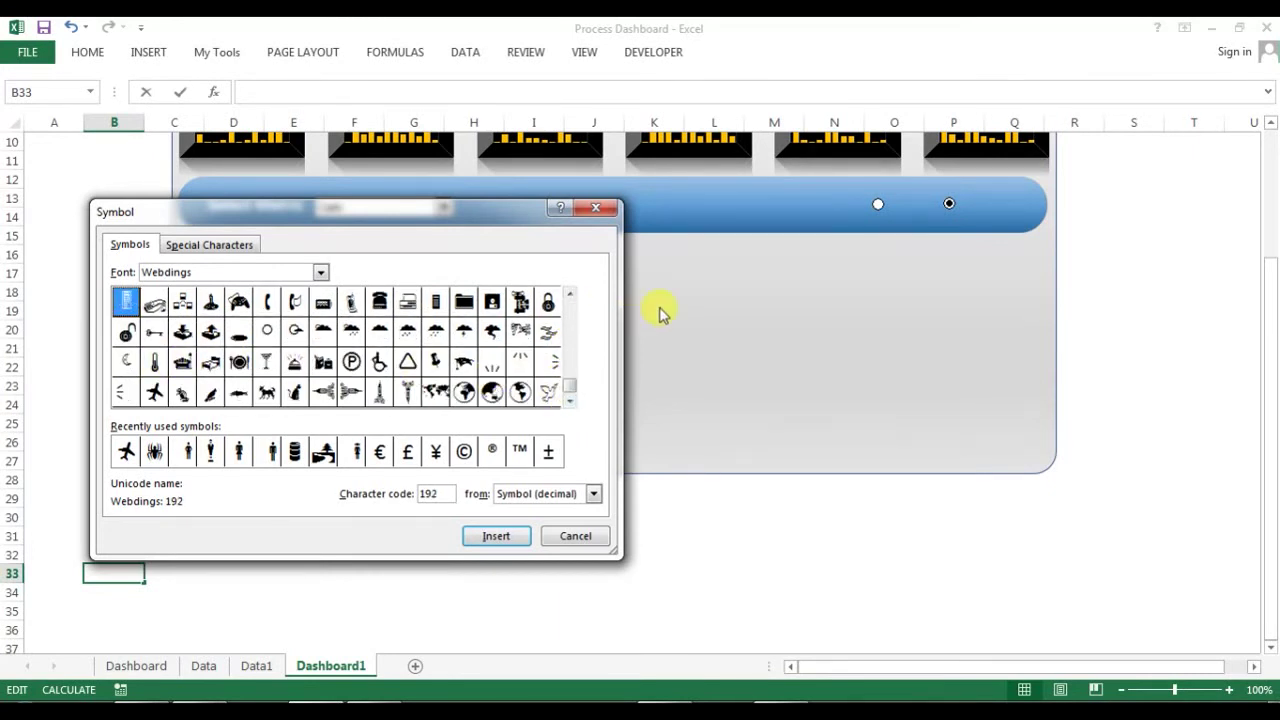
pyautogui.click(574, 298)
pyautogui.click(571, 298)
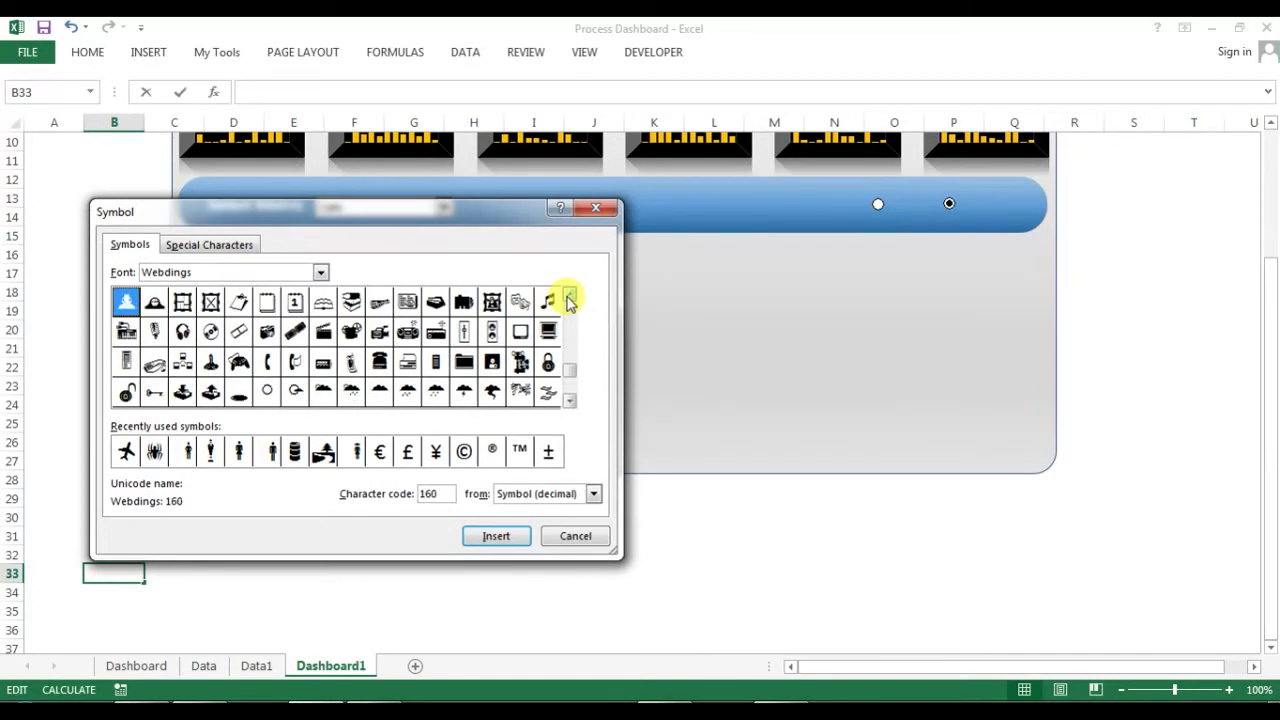
pyautogui.click(569, 298)
pyautogui.click(570, 298)
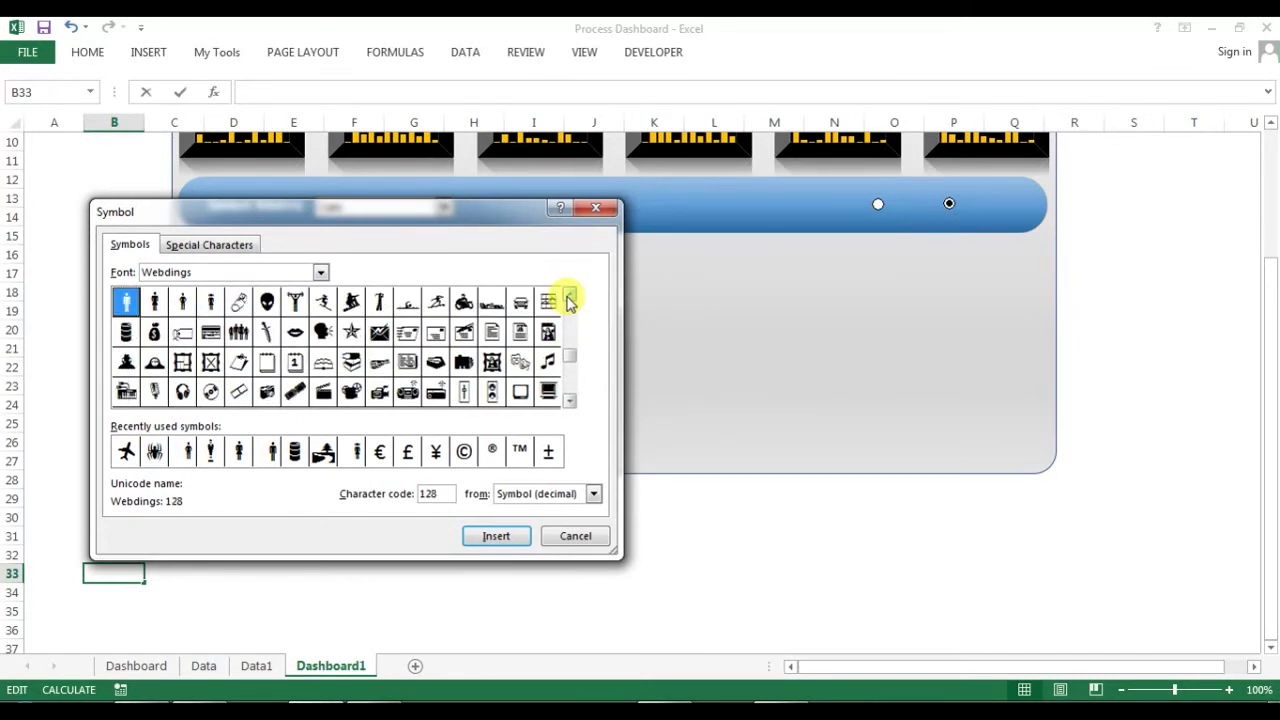
pyautogui.click(570, 298)
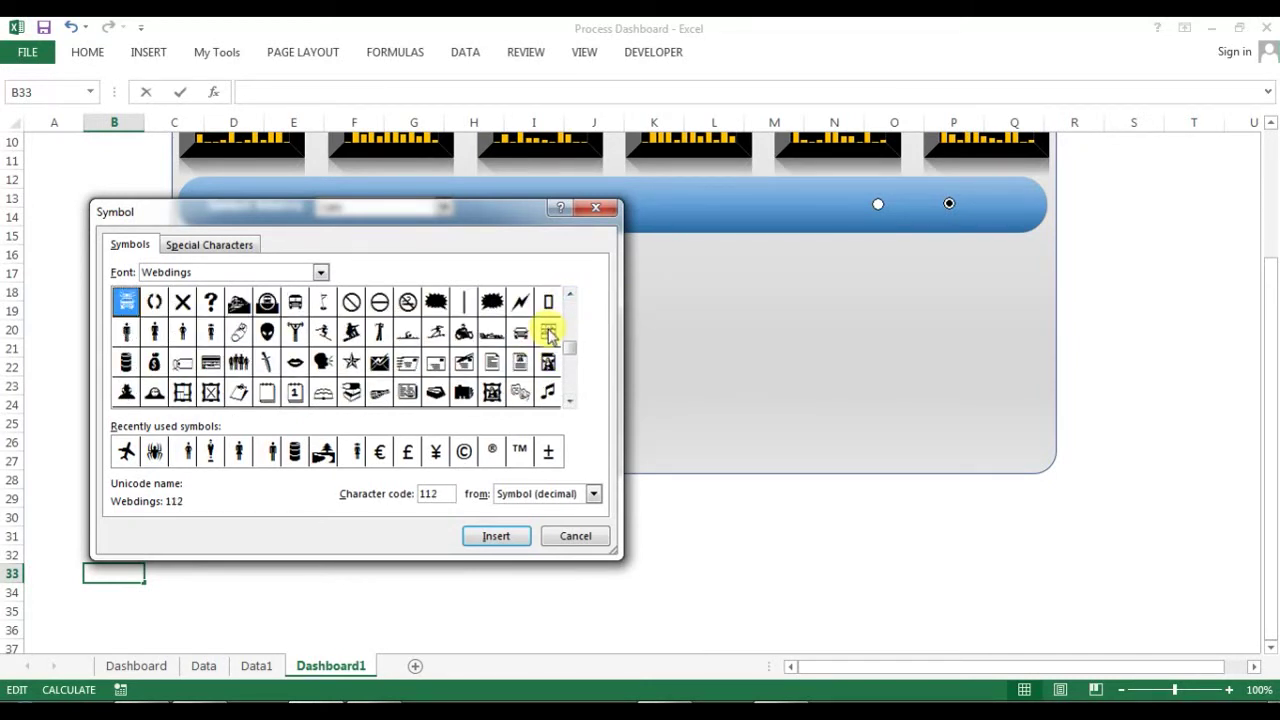
pyautogui.click(549, 334)
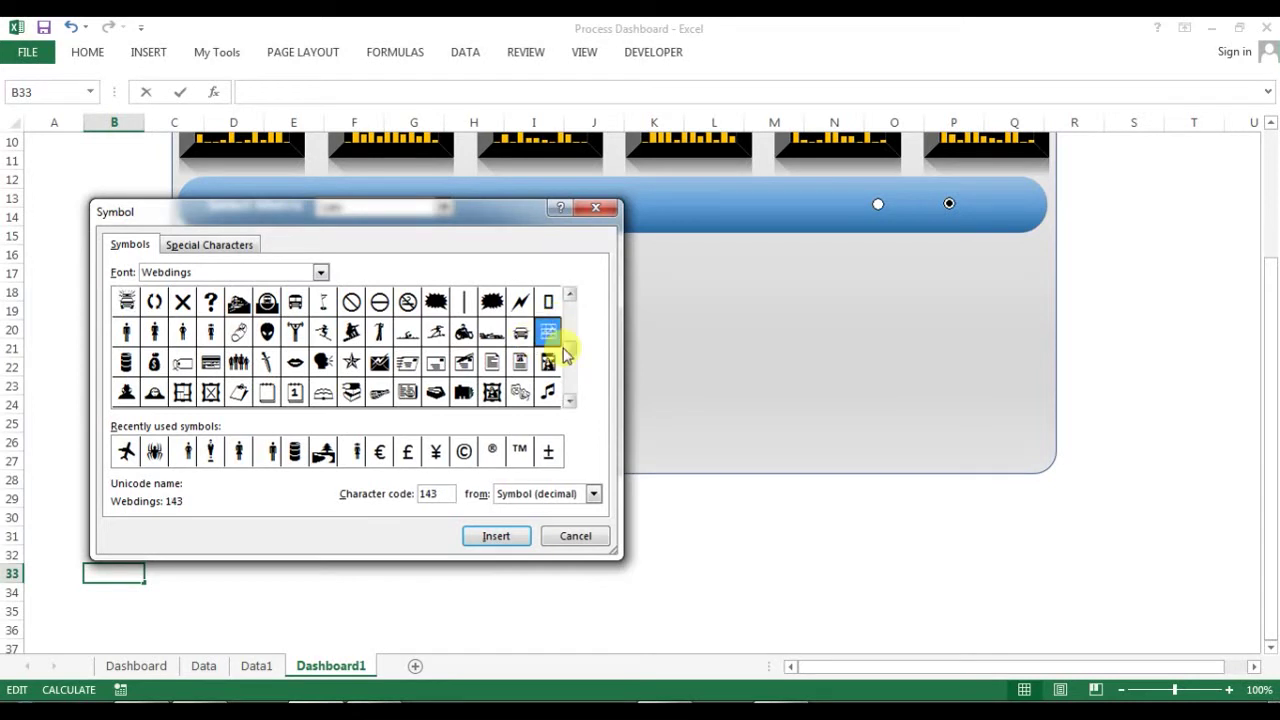
pyautogui.click(497, 537)
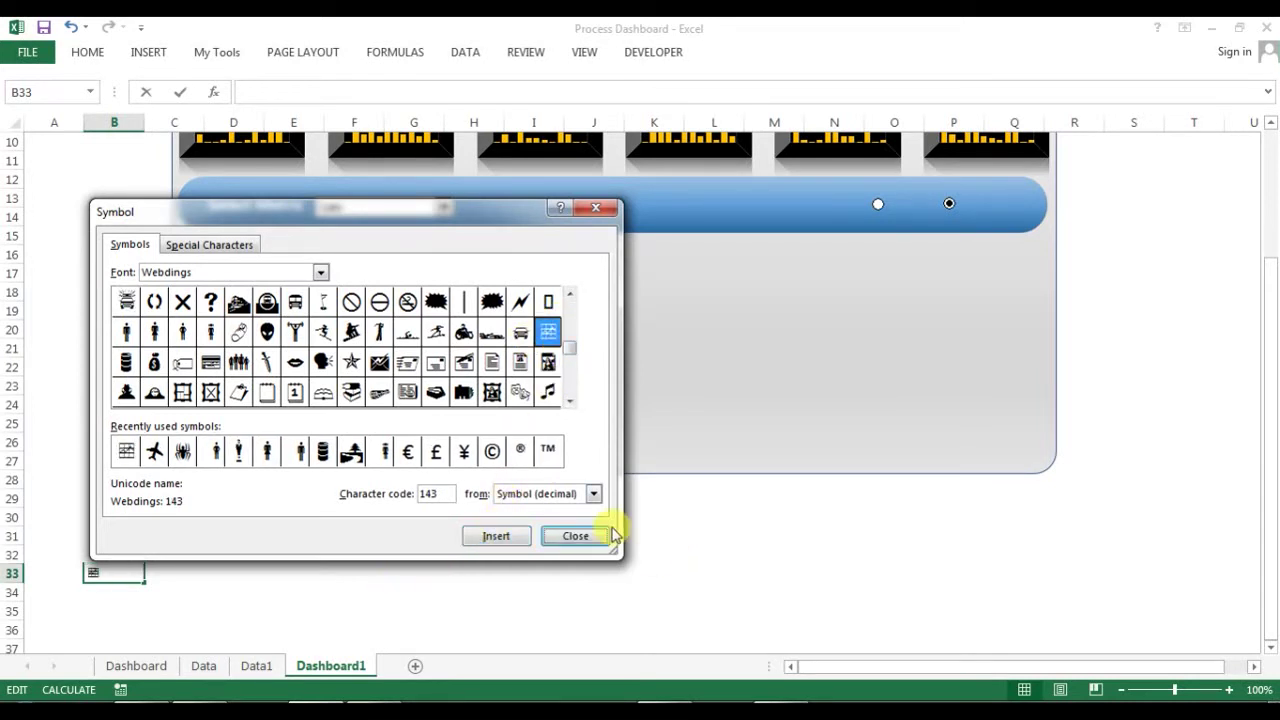
pyautogui.click(600, 527)
pyautogui.click(474, 590)
# - Copy the symbol cell B33 and paste it as a picture at cell S10 beside the dashboard
pyautogui.click(94, 574)
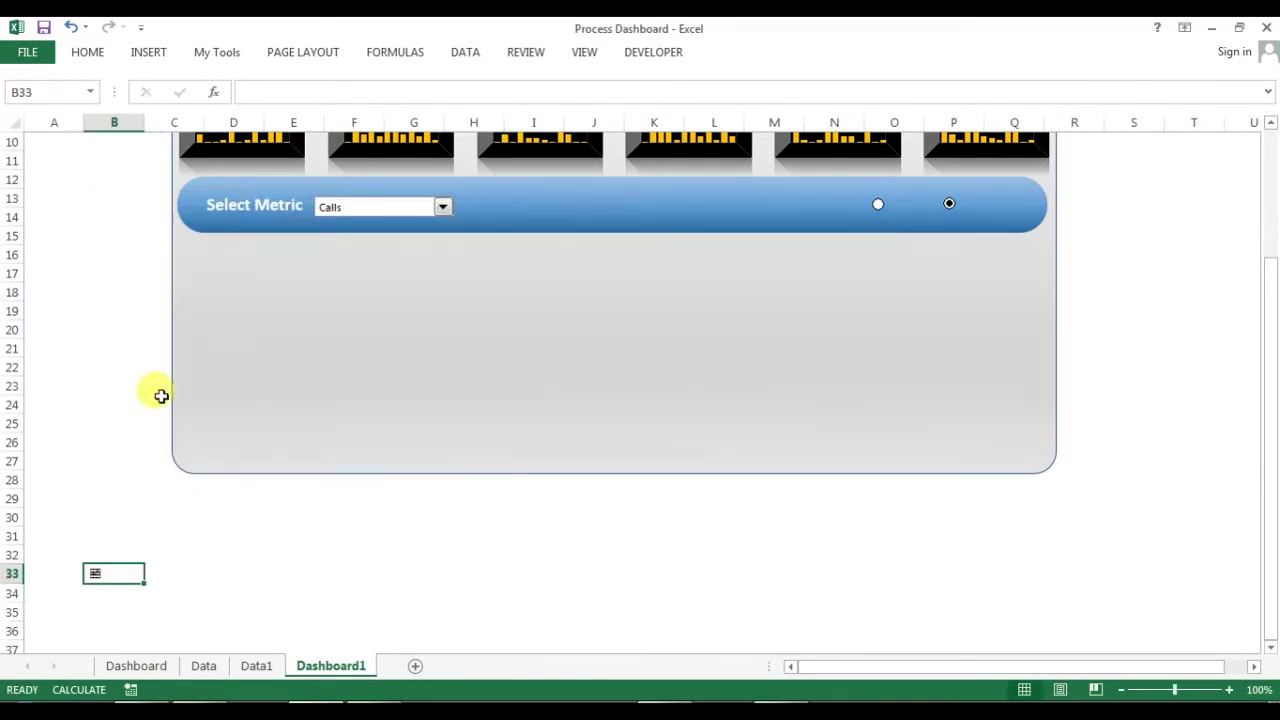
pyautogui.click(86, 57)
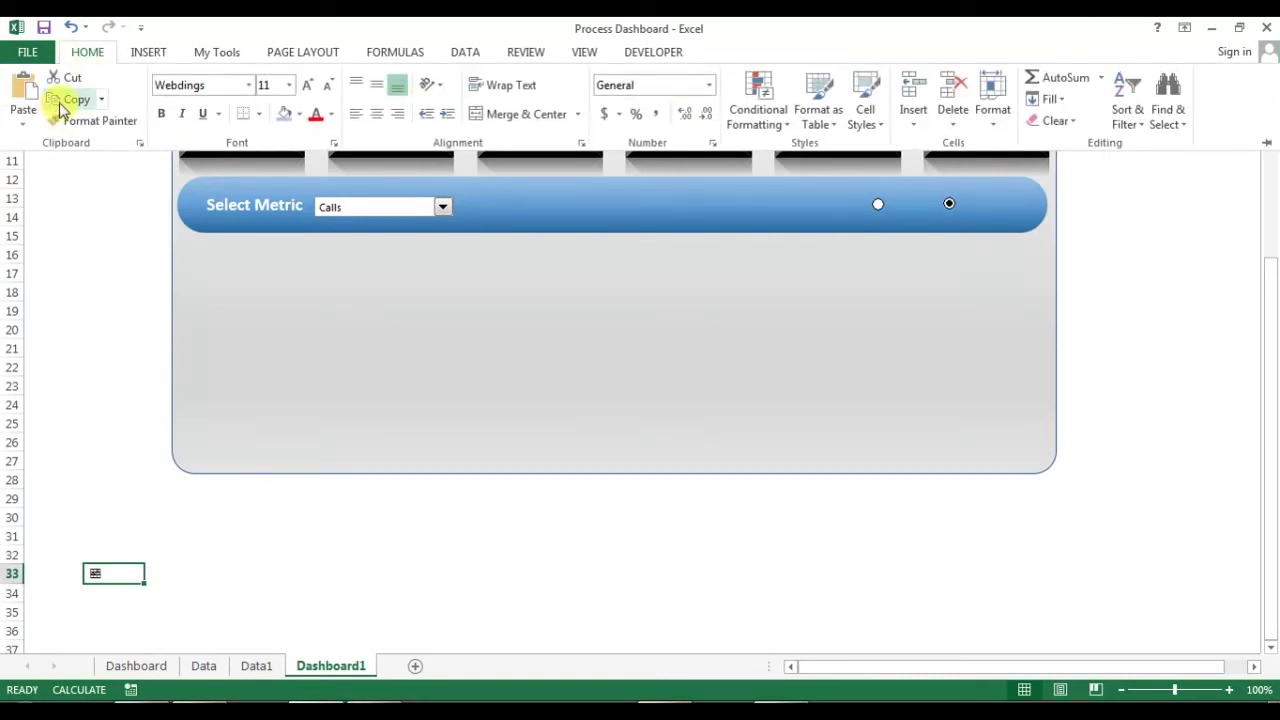
pyautogui.click(72, 99)
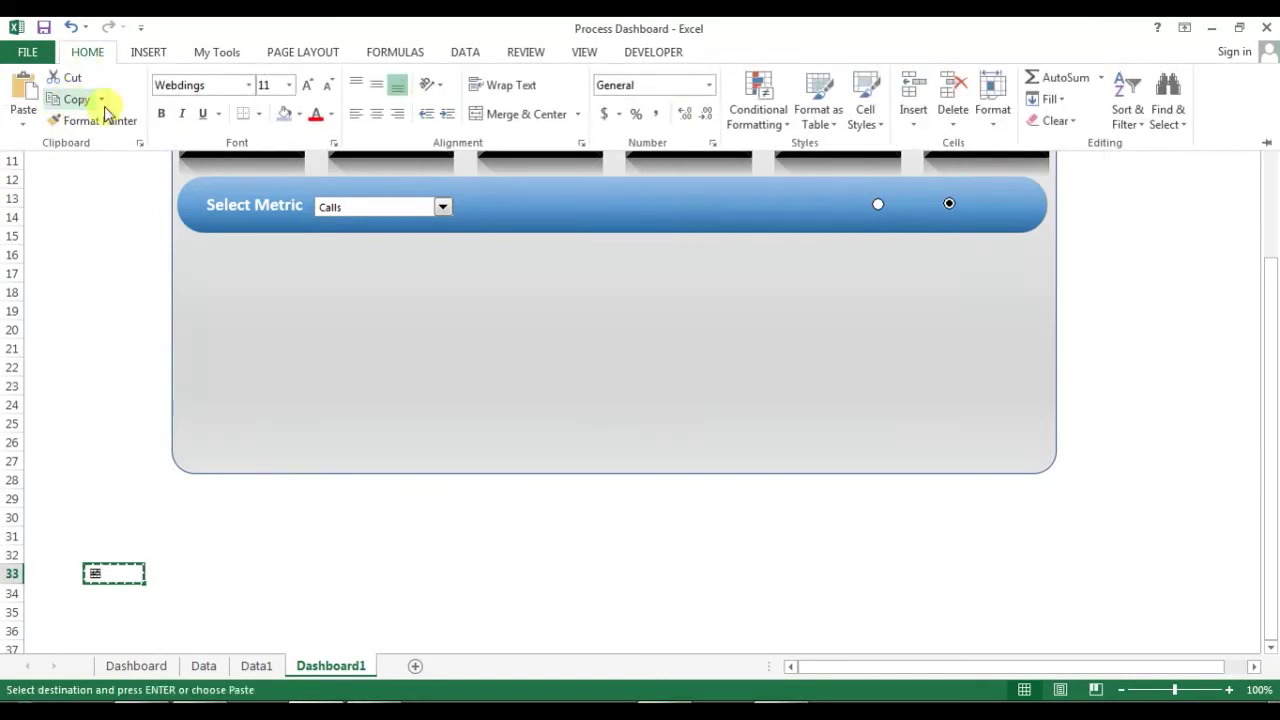
pyautogui.click(1125, 200)
pyautogui.scroll(2, 1123, 213)
pyautogui.scroll(1, 1120, 249)
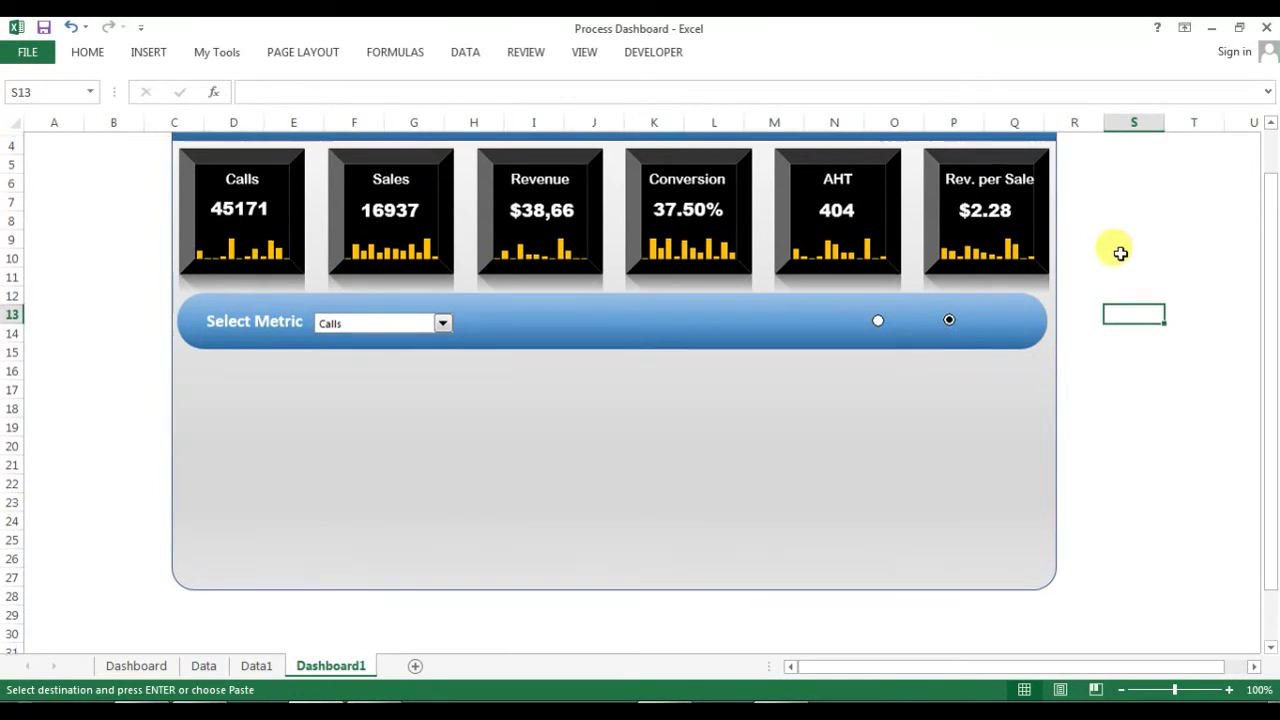
pyautogui.click(1156, 328)
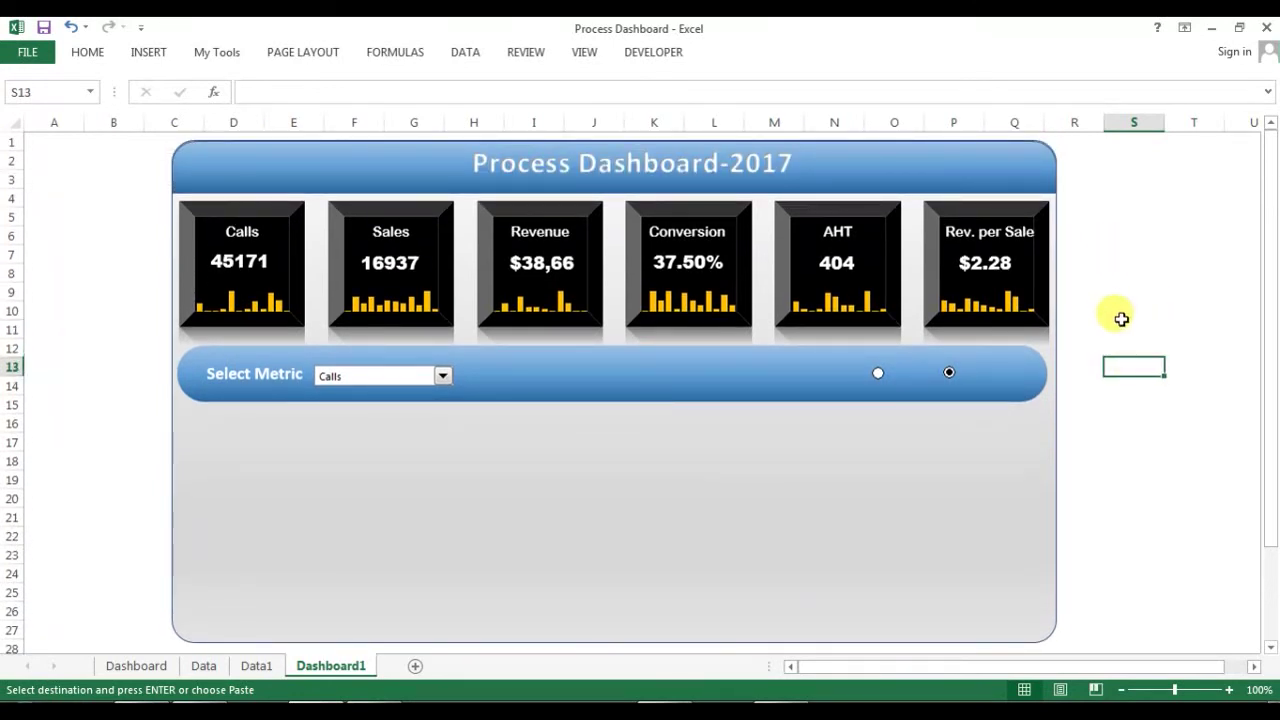
pyautogui.click(1122, 310)
pyautogui.click(68, 53)
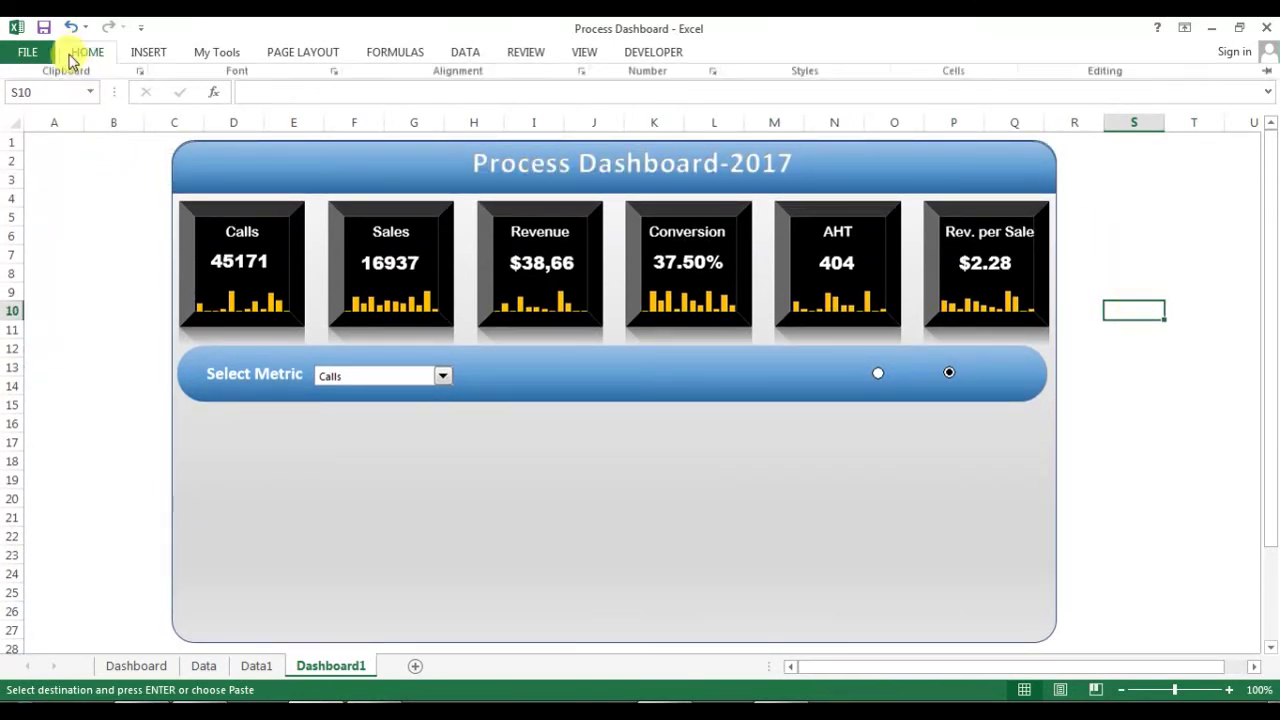
pyautogui.click(25, 130)
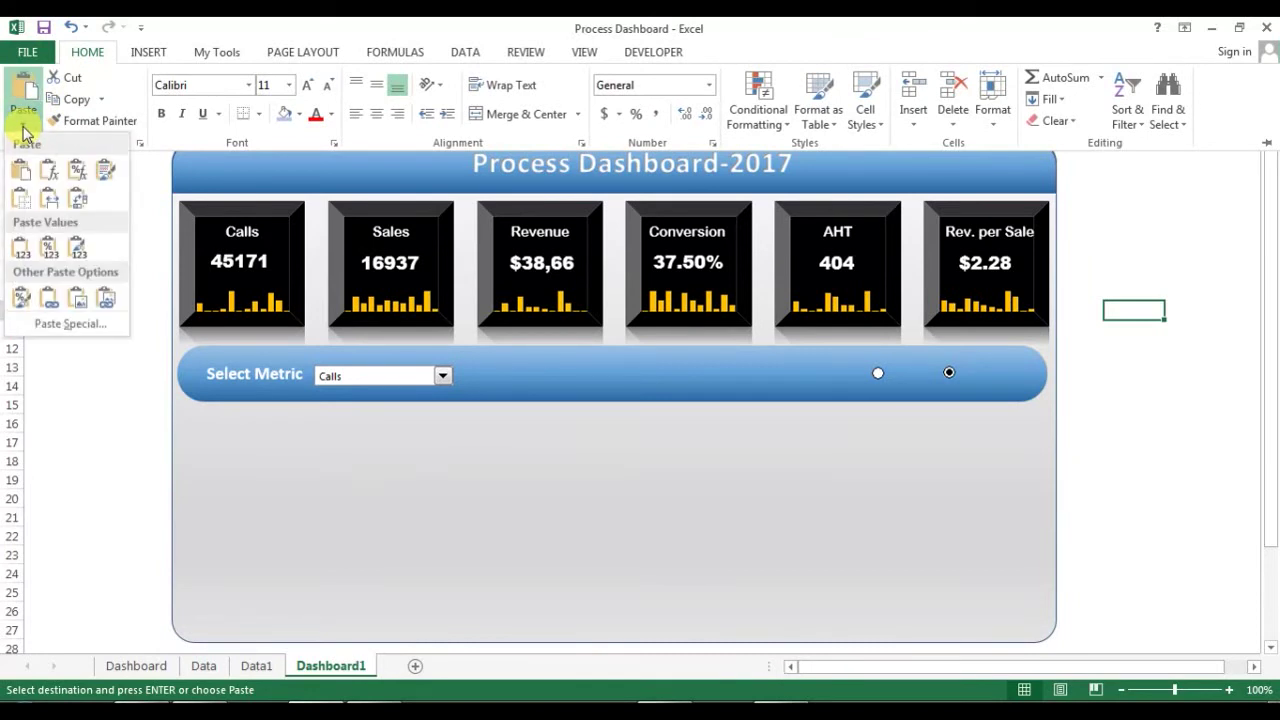
pyautogui.click(79, 300)
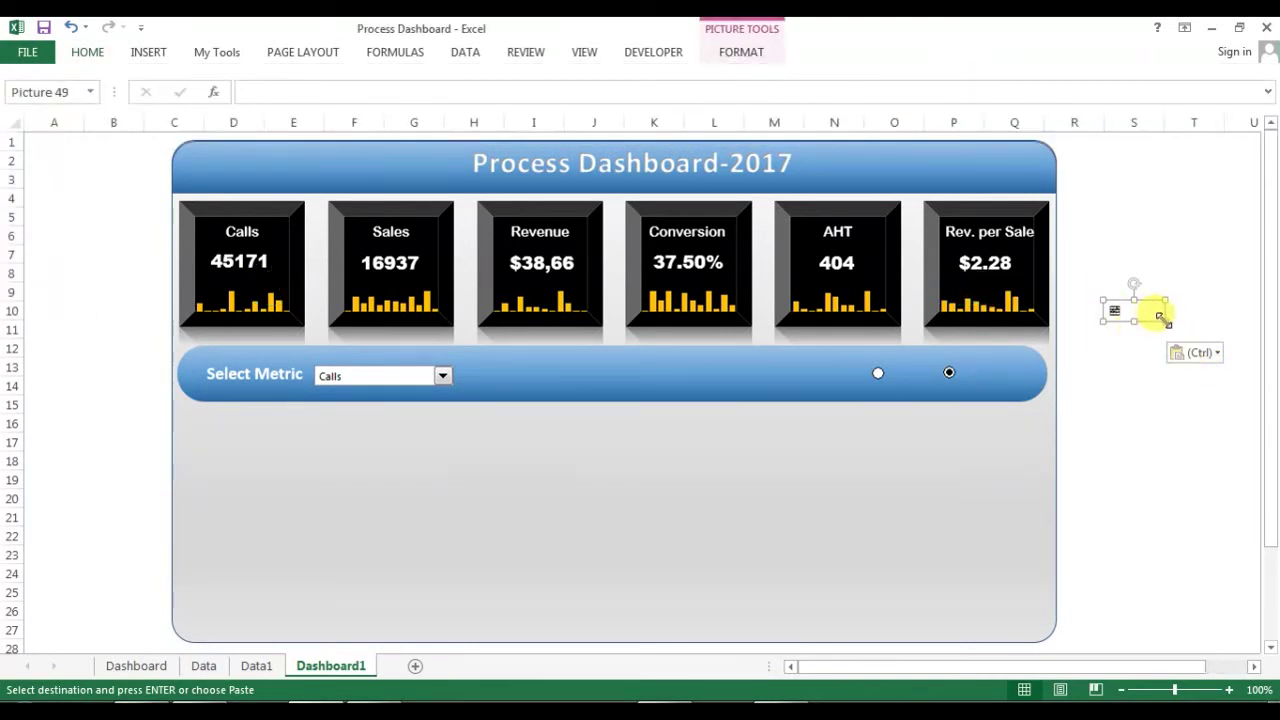
# - Enlarge the pasted symbol picture to about 0.85" high by 2.52" wide and place it just beside the dashboard panel
pyautogui.moveTo(1160, 316); pyautogui.dragTo(1208, 349)
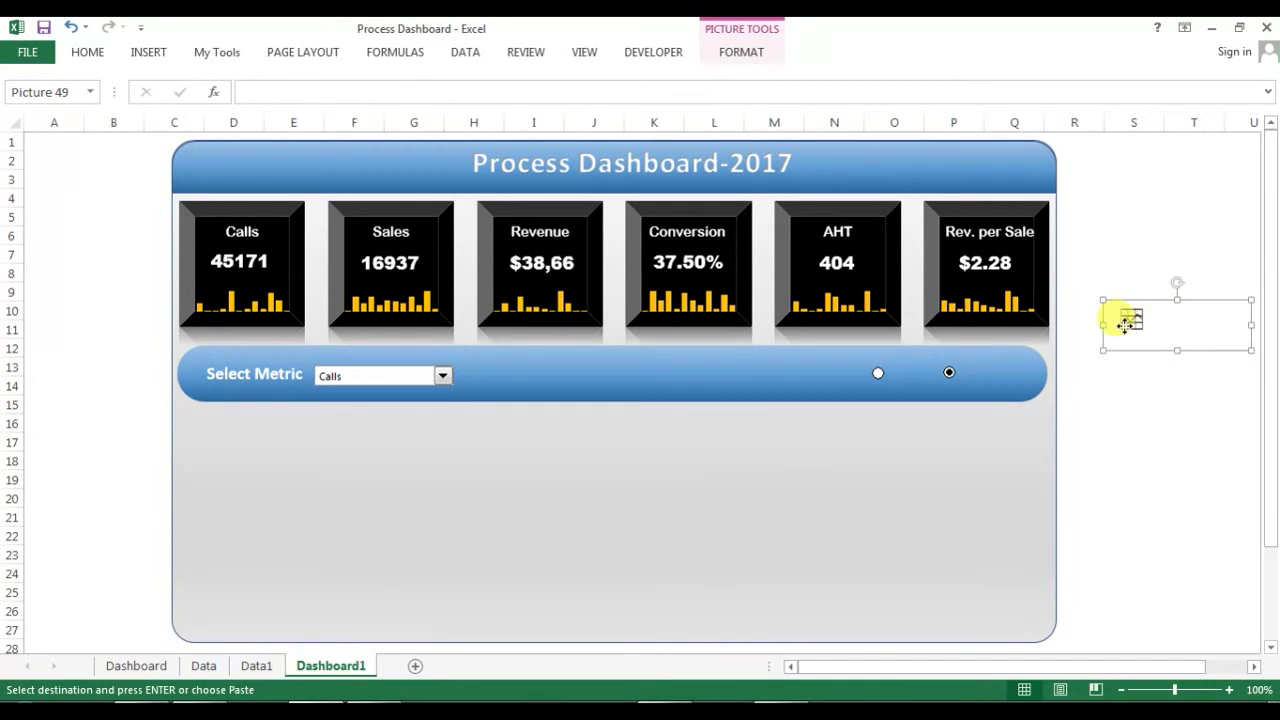
pyautogui.moveTo(1103, 350); pyautogui.dragTo(1022, 377)
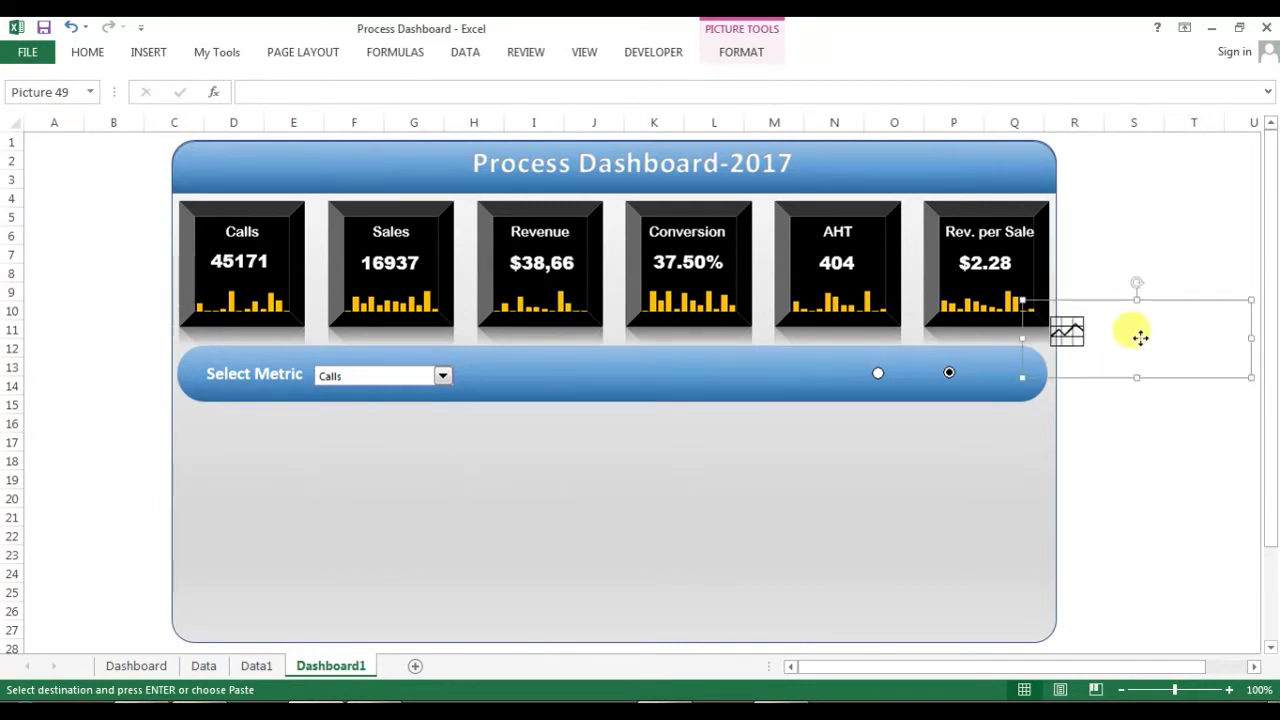
pyautogui.moveTo(1140, 337); pyautogui.dragTo(1180, 327)
# - Crop the symbol picture on all sides so that its frame fits closely around the line-chart symbol
pyautogui.click(743, 55)
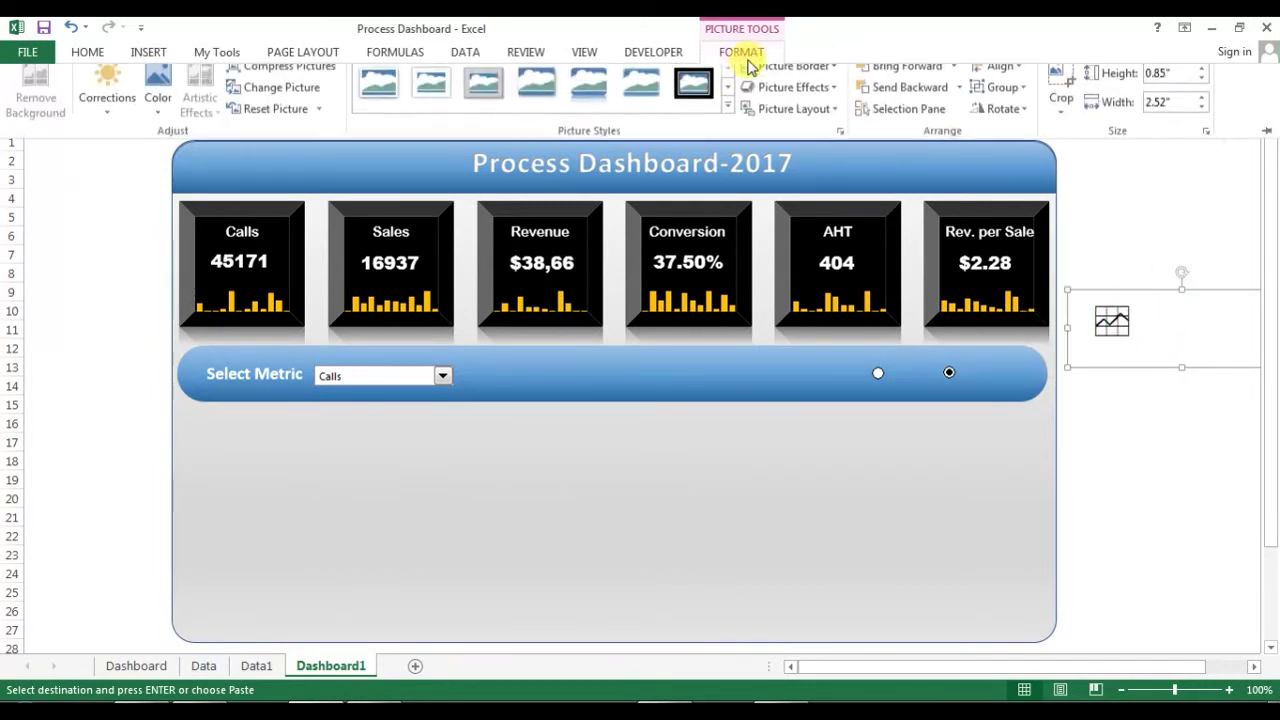
pyautogui.click(1062, 88)
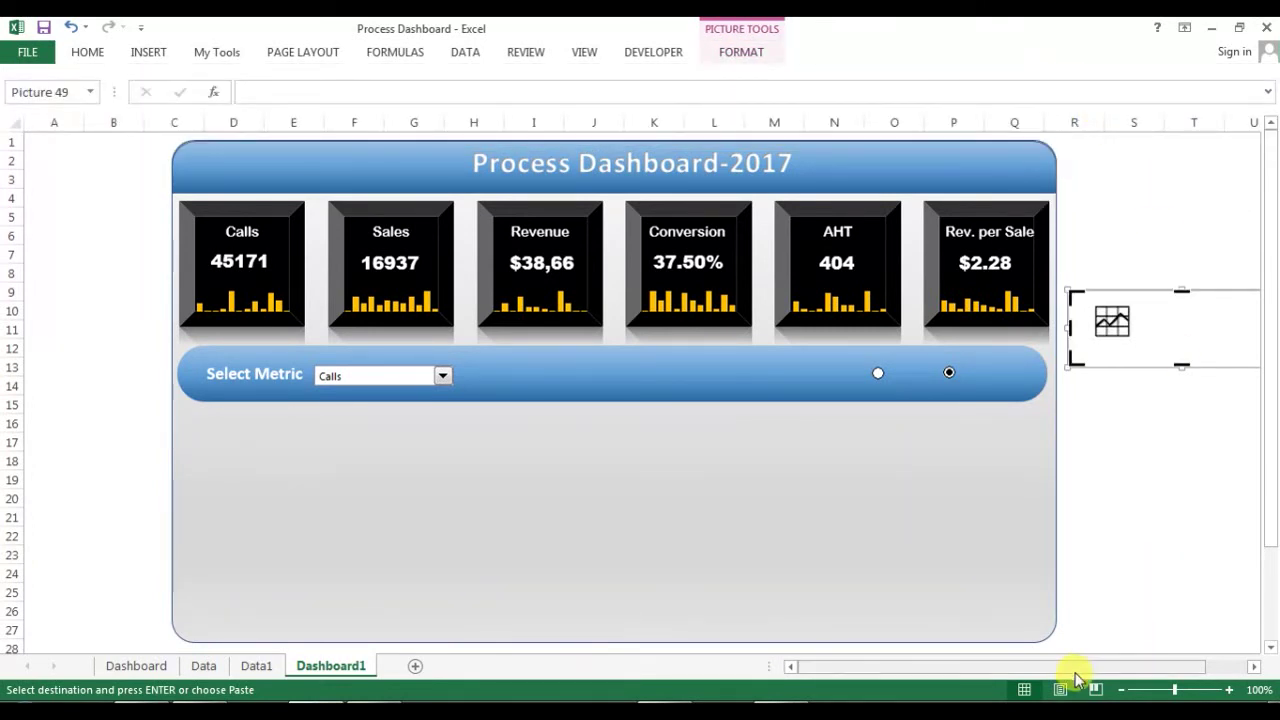
pyautogui.moveTo(1071, 666); pyautogui.dragTo(1178, 666)
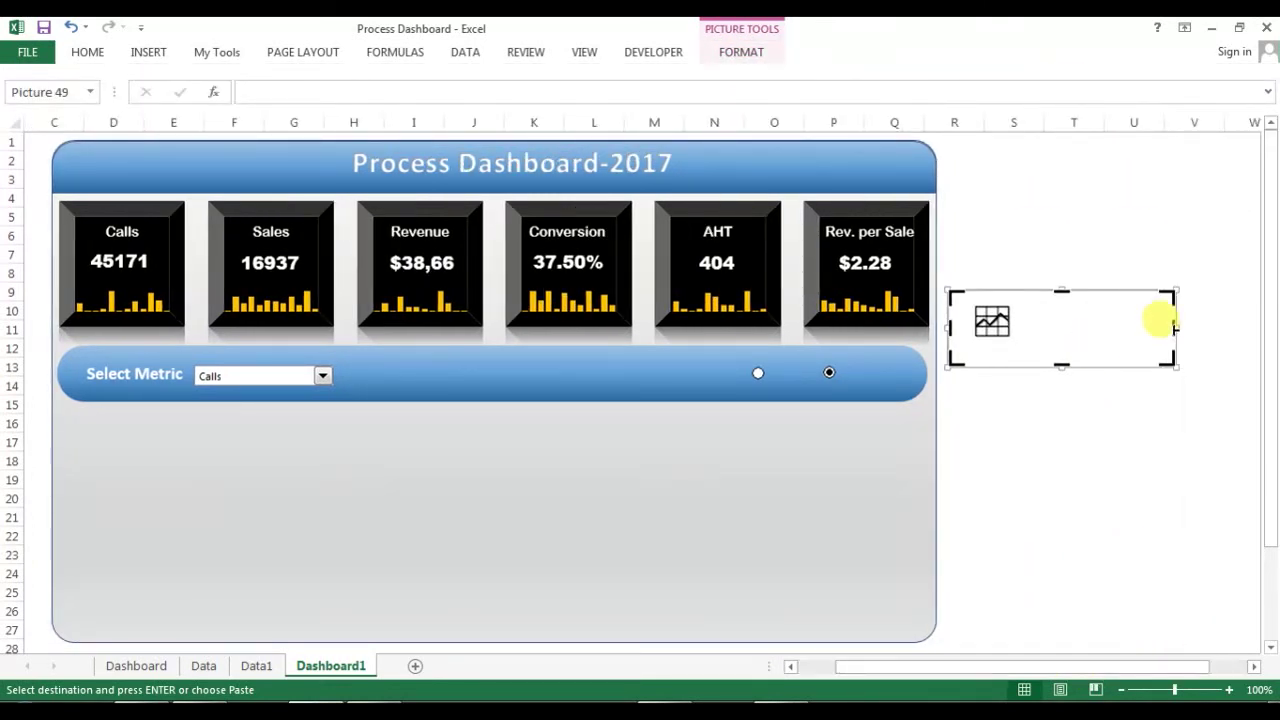
pyautogui.moveTo(1172, 325); pyautogui.dragTo(1012, 337)
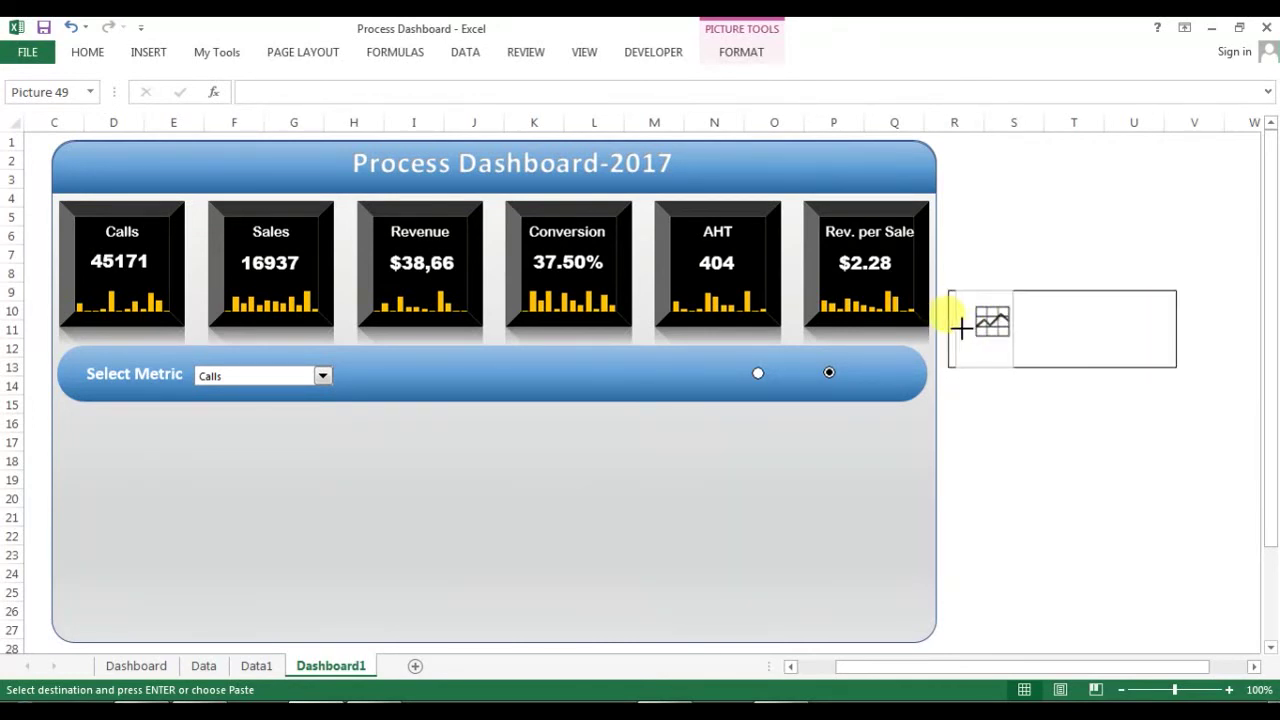
pyautogui.click(977, 353)
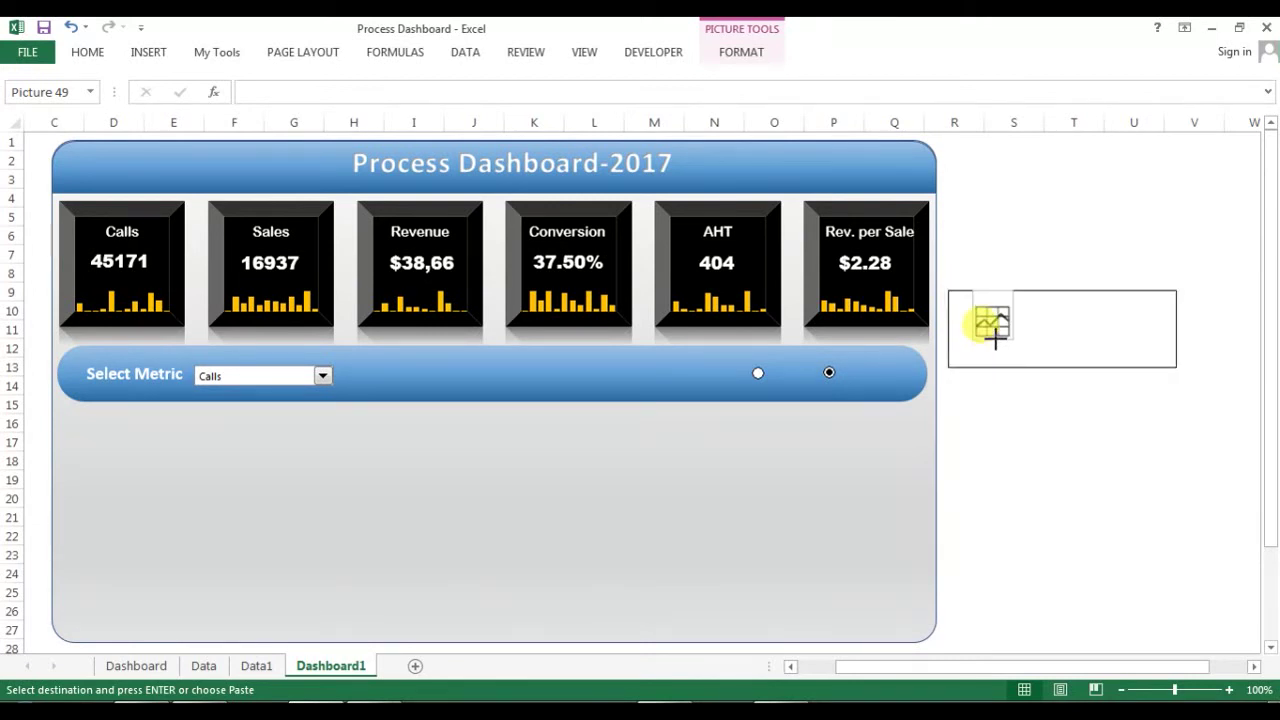
pyautogui.click(992, 292)
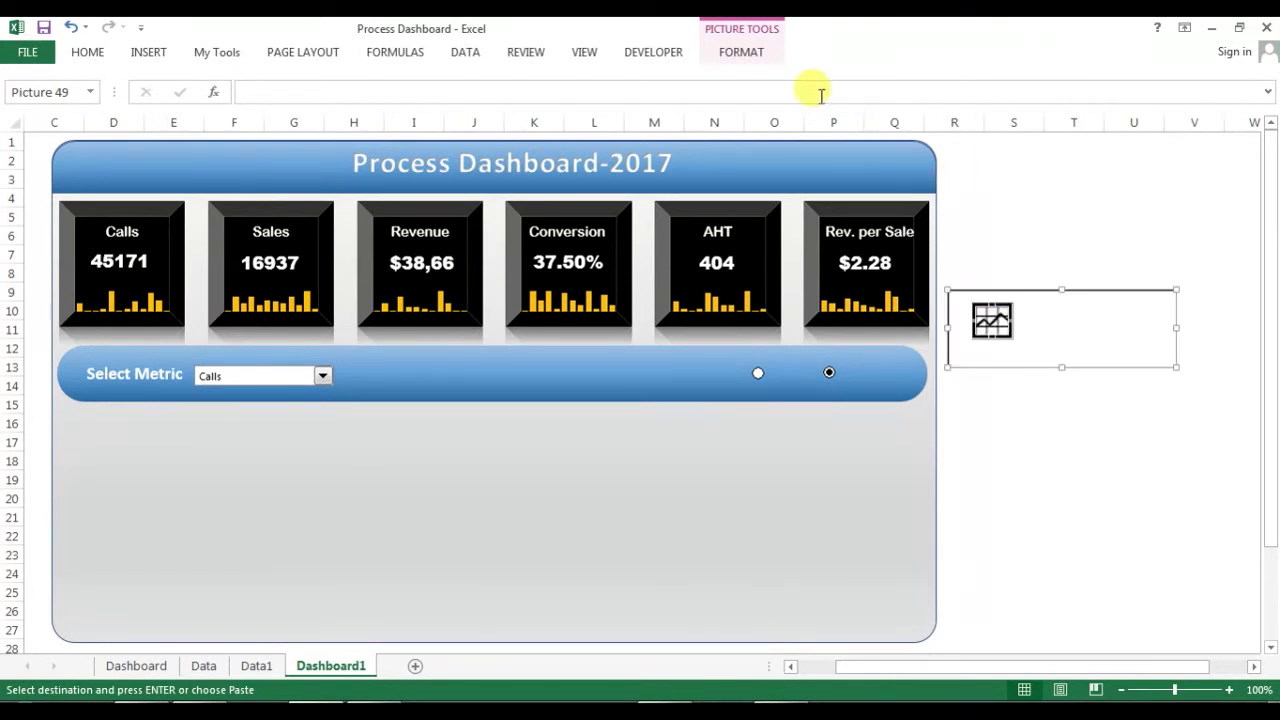
pyautogui.click(742, 53)
pyautogui.click(1059, 100)
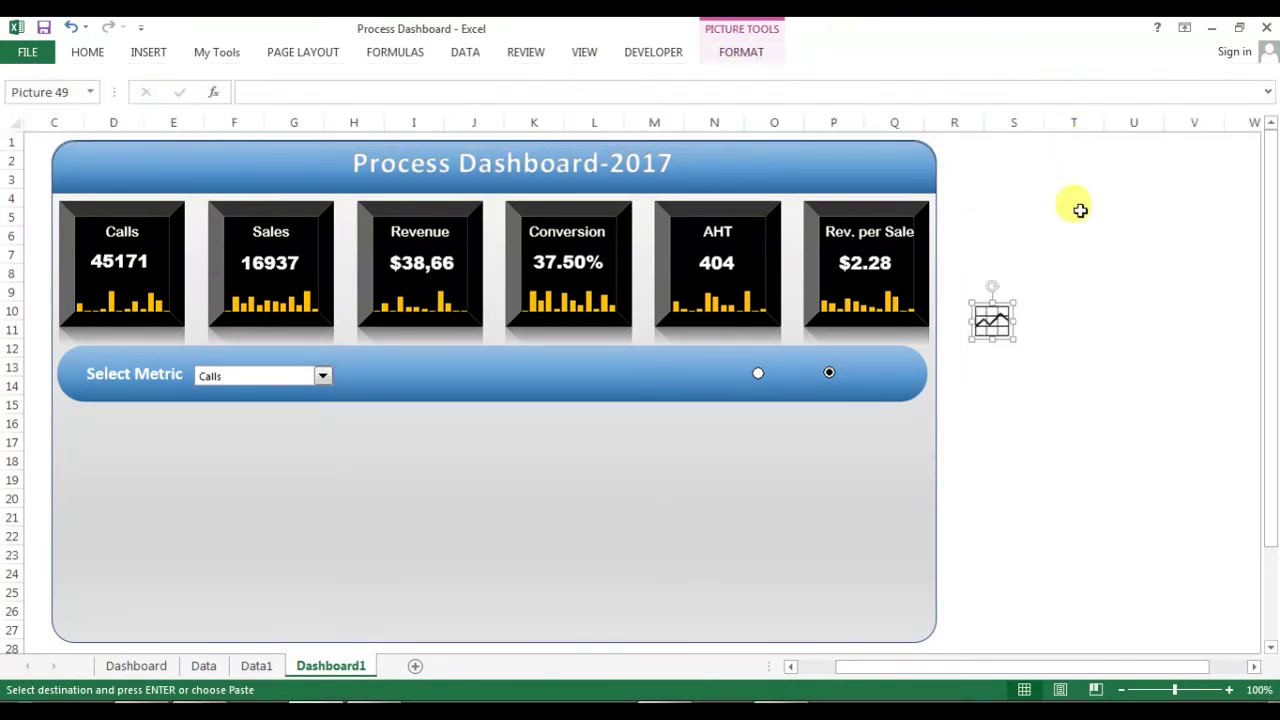
# - Move the cropped line-chart picture onto the blue bar, between the two option buttons
pyautogui.click(1077, 210)
pyautogui.click(1000, 327)
pyautogui.moveTo(1000, 327); pyautogui.dragTo(788, 372)
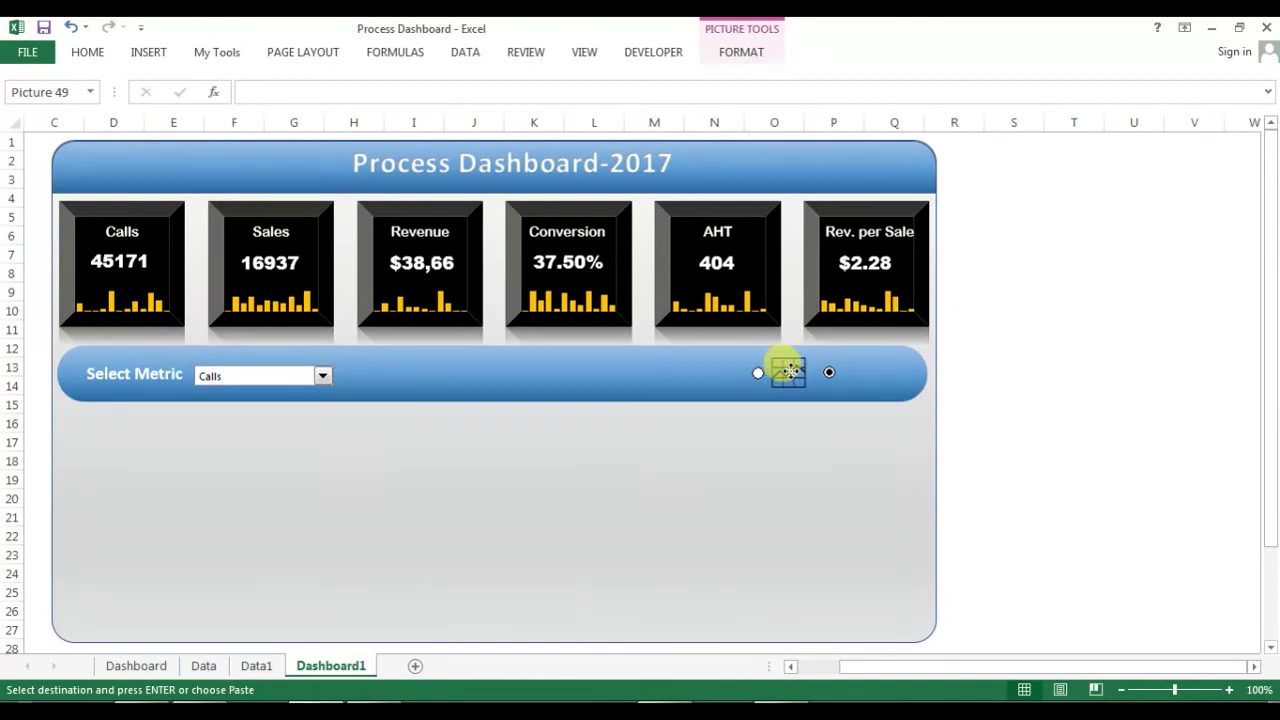
# - Test the two chart-type option buttons on the blue bar by selecting the first one and then the second
pyautogui.click(1018, 362)
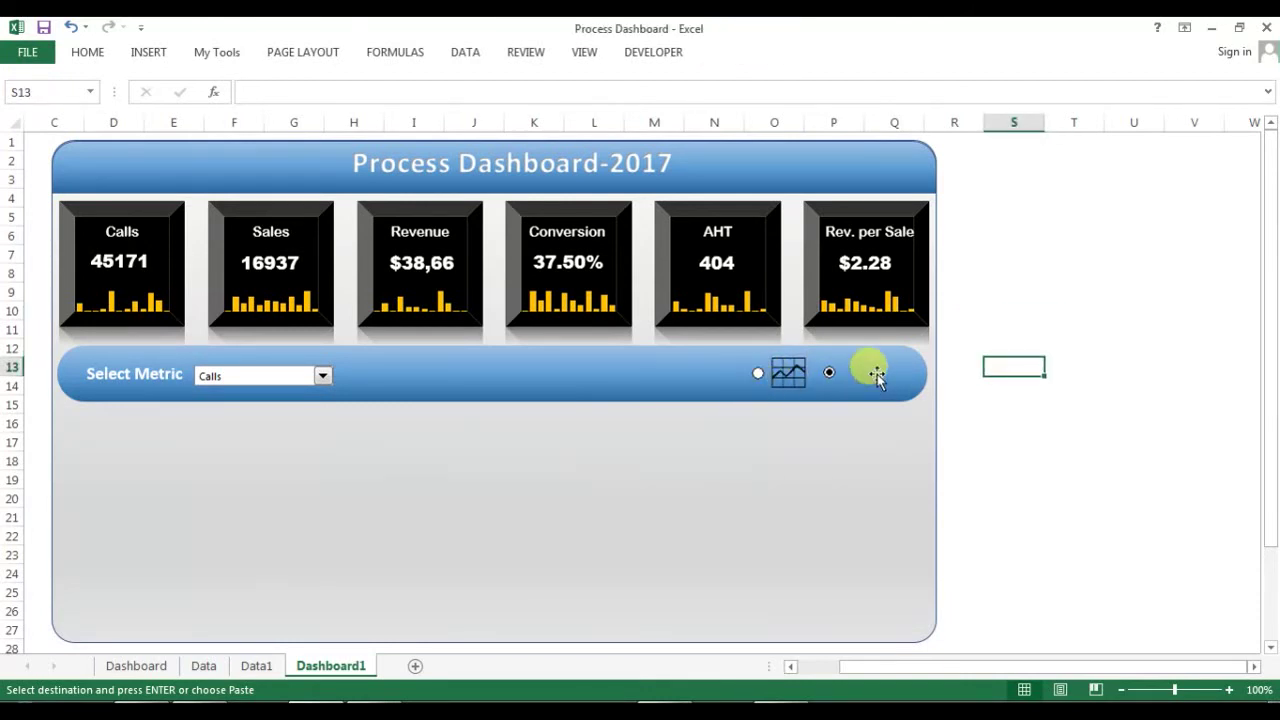
pyautogui.click(758, 374)
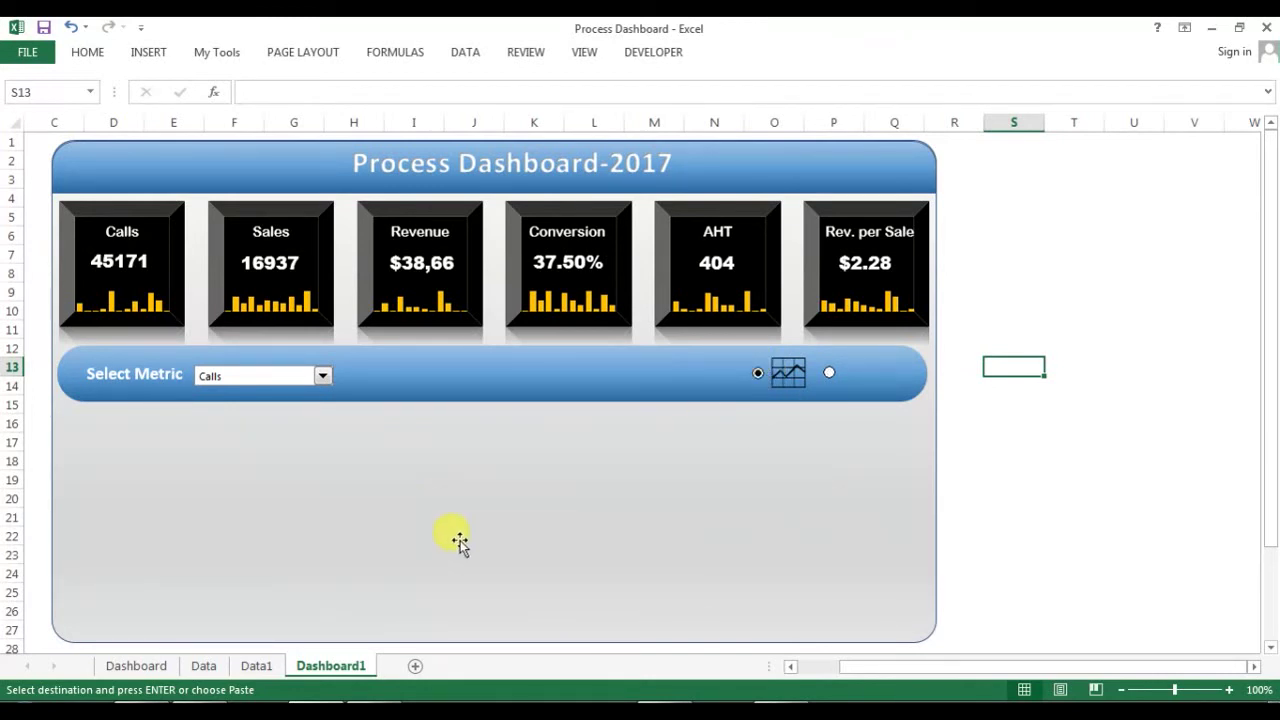
pyautogui.click(829, 372)
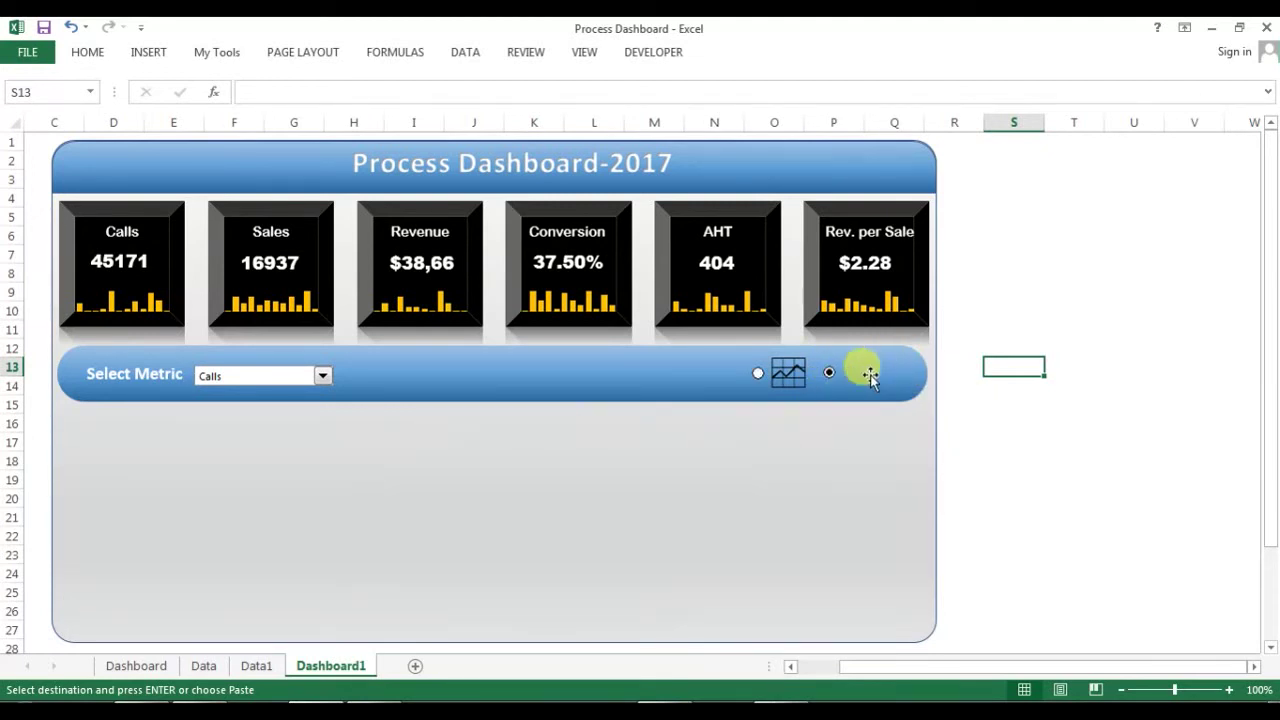
pyautogui.click(1066, 271)
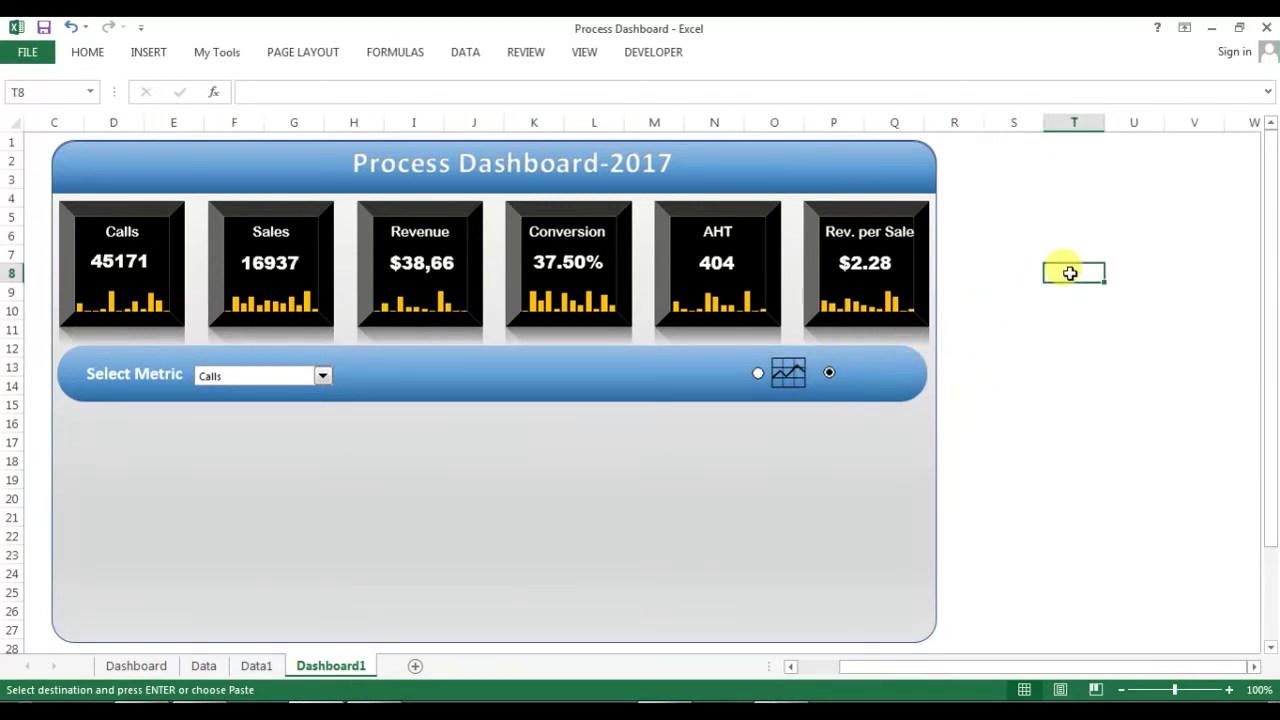
pyautogui.click(150, 54)
pyautogui.click(305, 77)
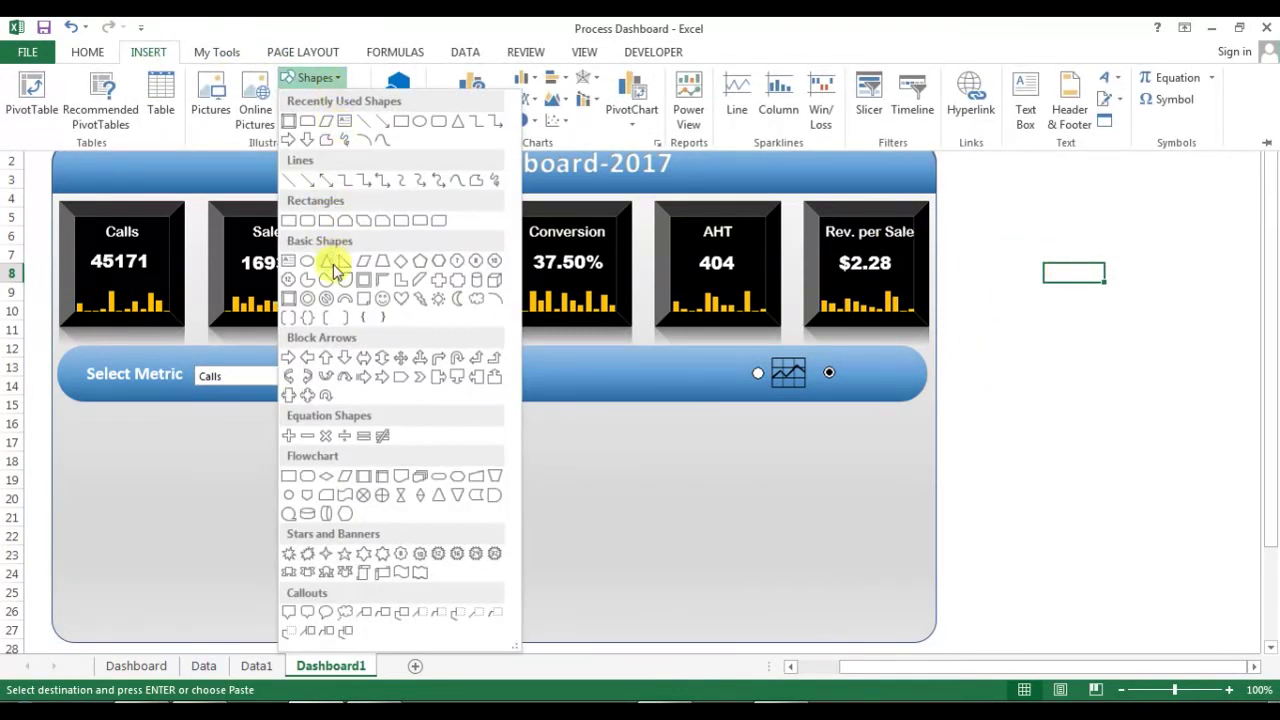
pyautogui.click(308, 181)
pyautogui.moveTo(1010, 269); pyautogui.dragTo(1098, 357)
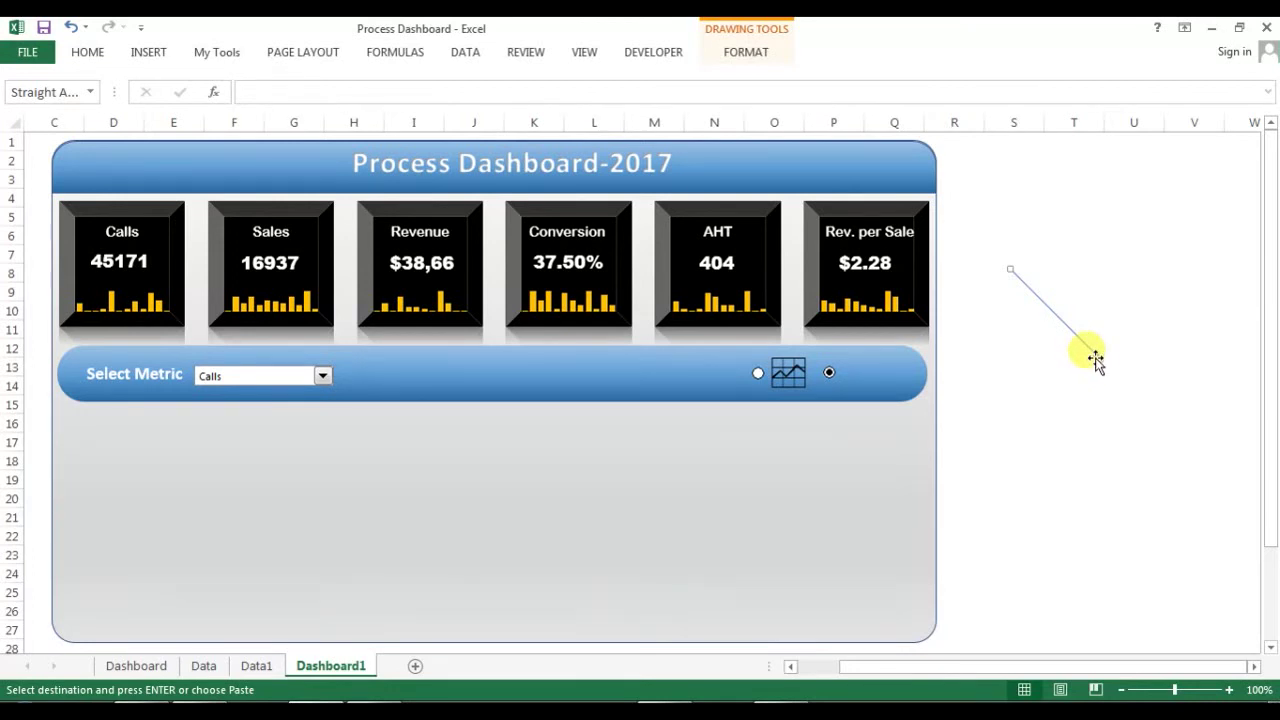
pyautogui.moveTo(1097, 355); pyautogui.dragTo(1037, 371)
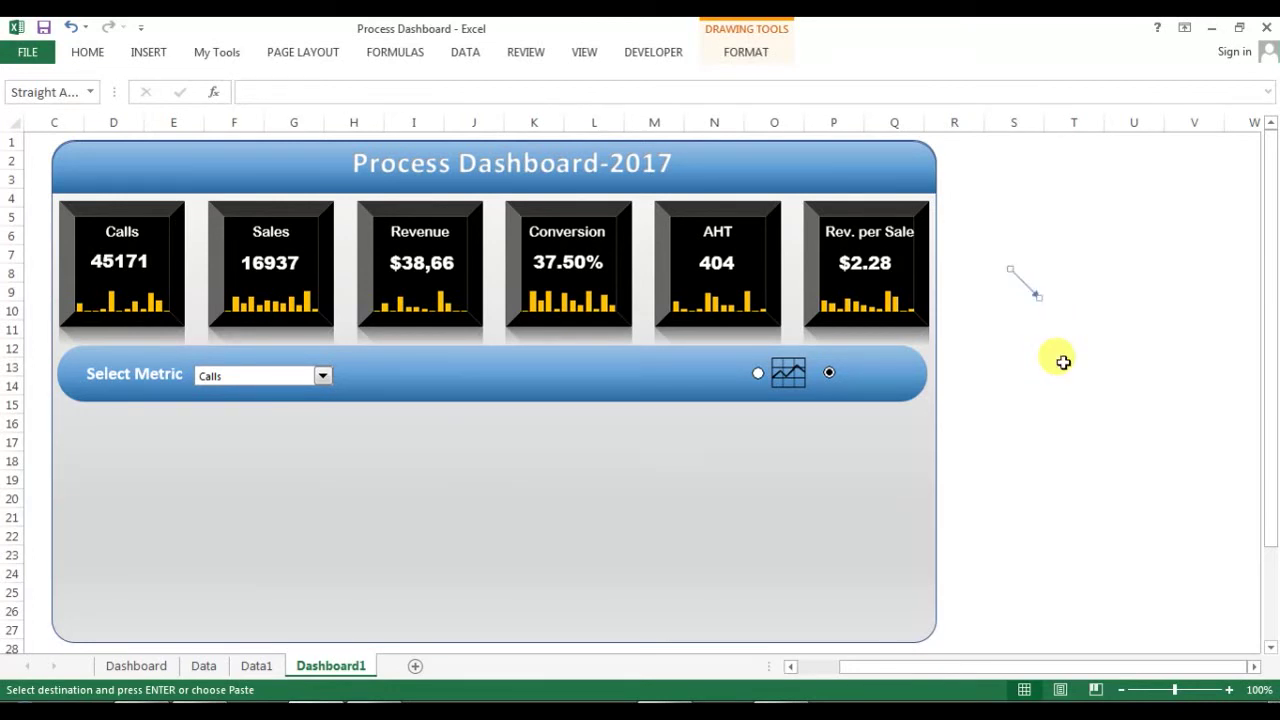
pyautogui.press('Delete')
# - Draw a straight vertical arrow about 0.93" long in the empty area beside the dashboard panel
pyautogui.click(148, 52)
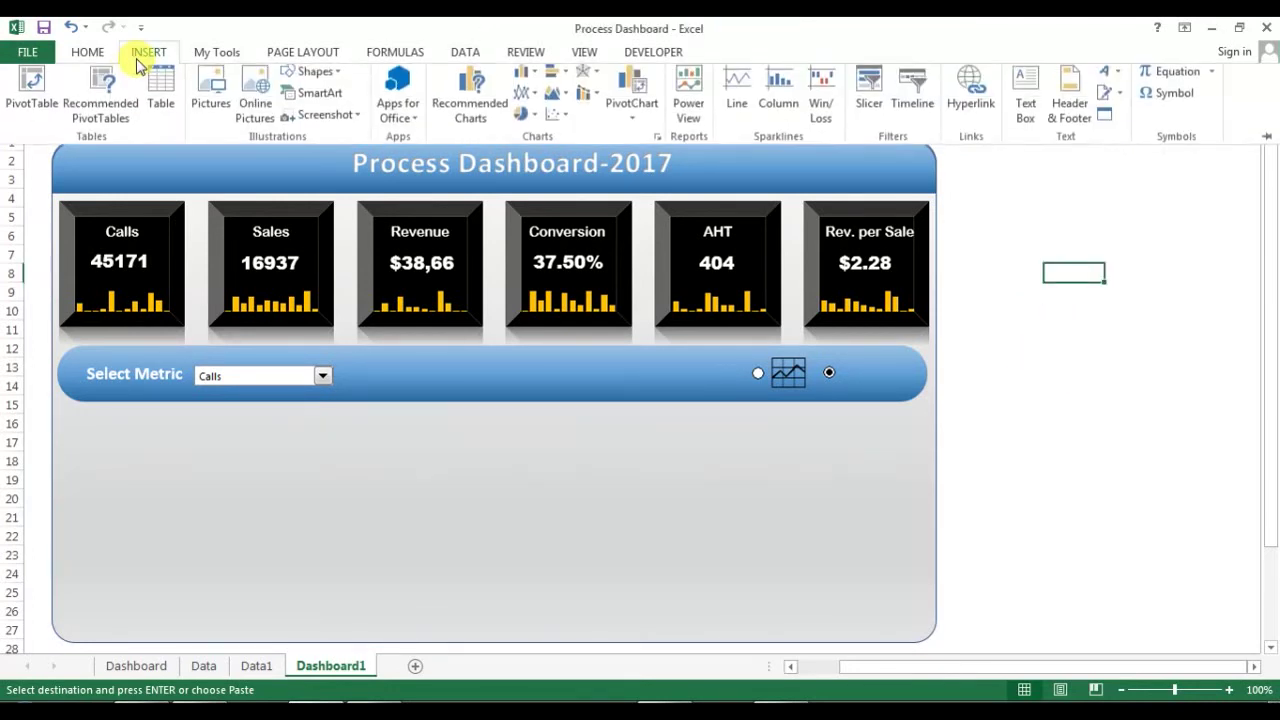
pyautogui.click(219, 52)
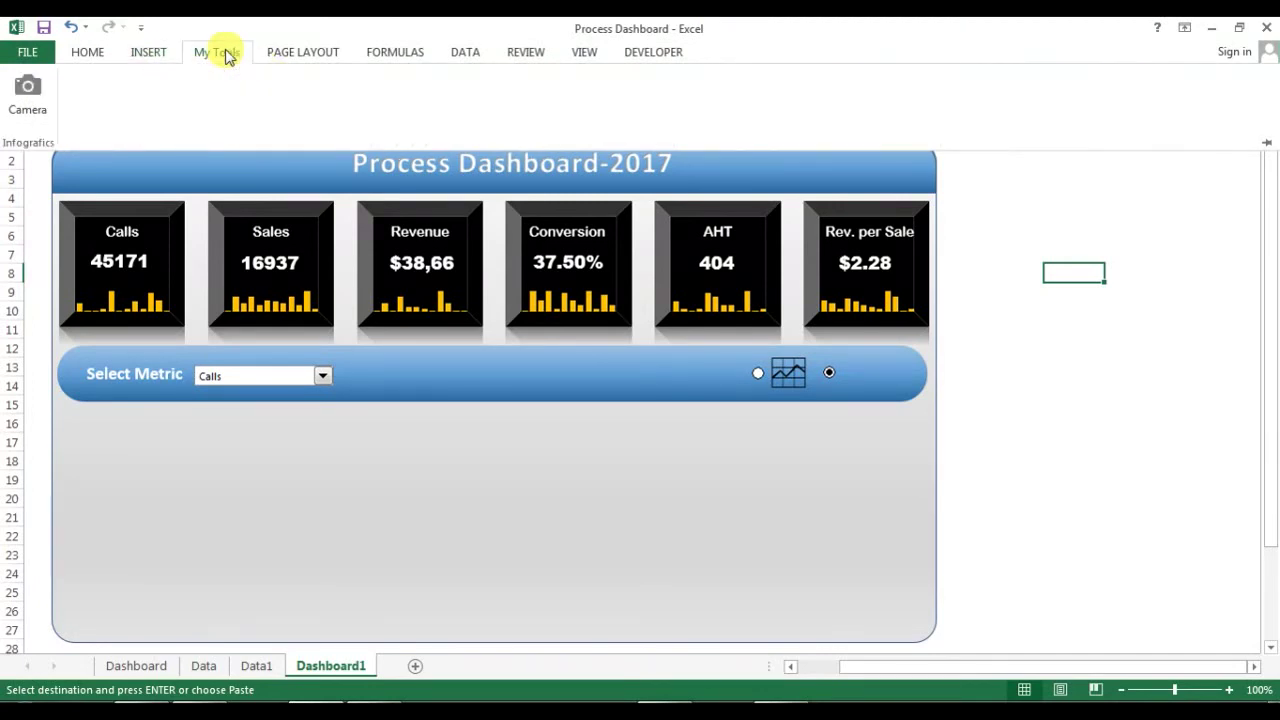
pyautogui.click(142, 52)
pyautogui.click(320, 78)
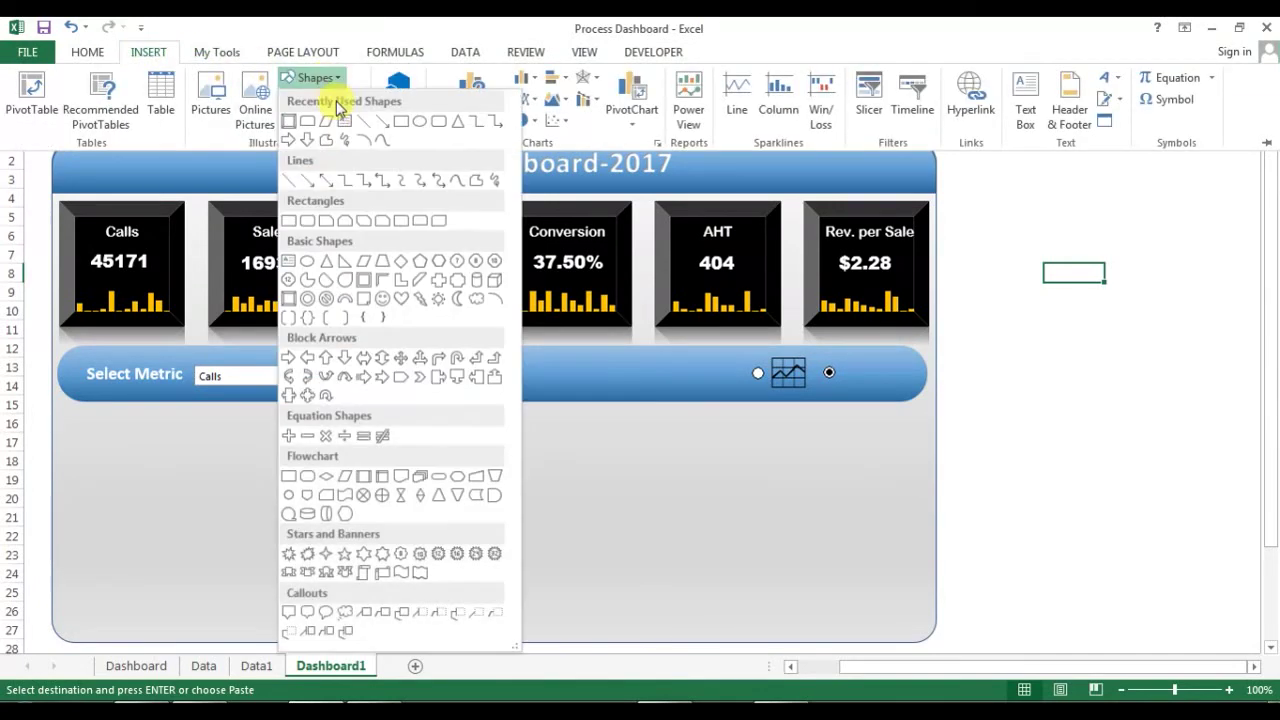
pyautogui.click(309, 184)
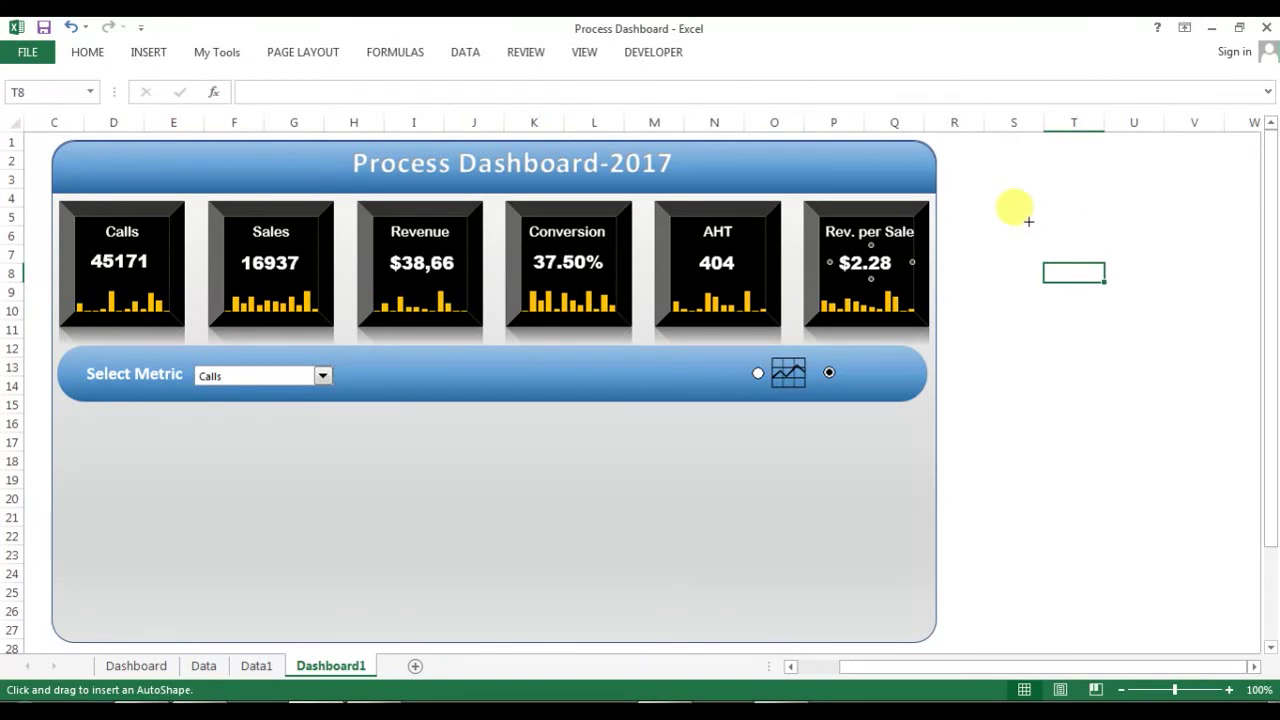
pyautogui.moveTo(1028, 221); pyautogui.dragTo(1040, 305)
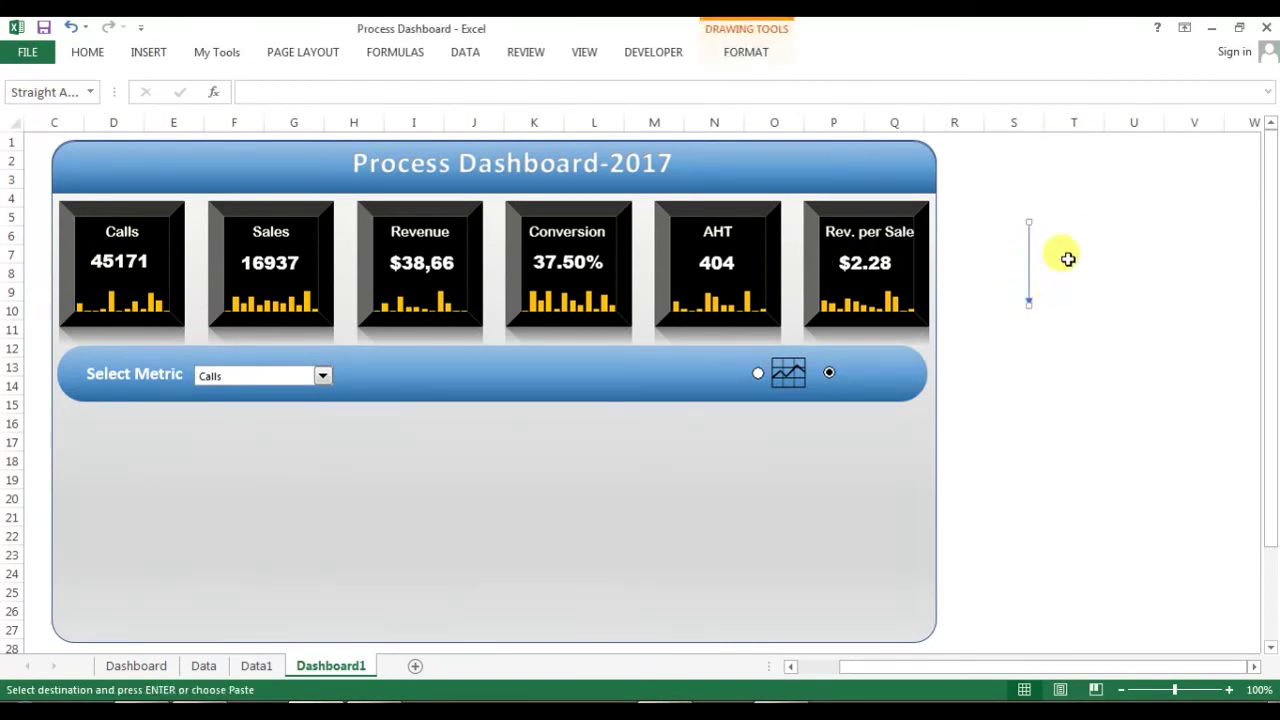
pyautogui.click(1055, 270)
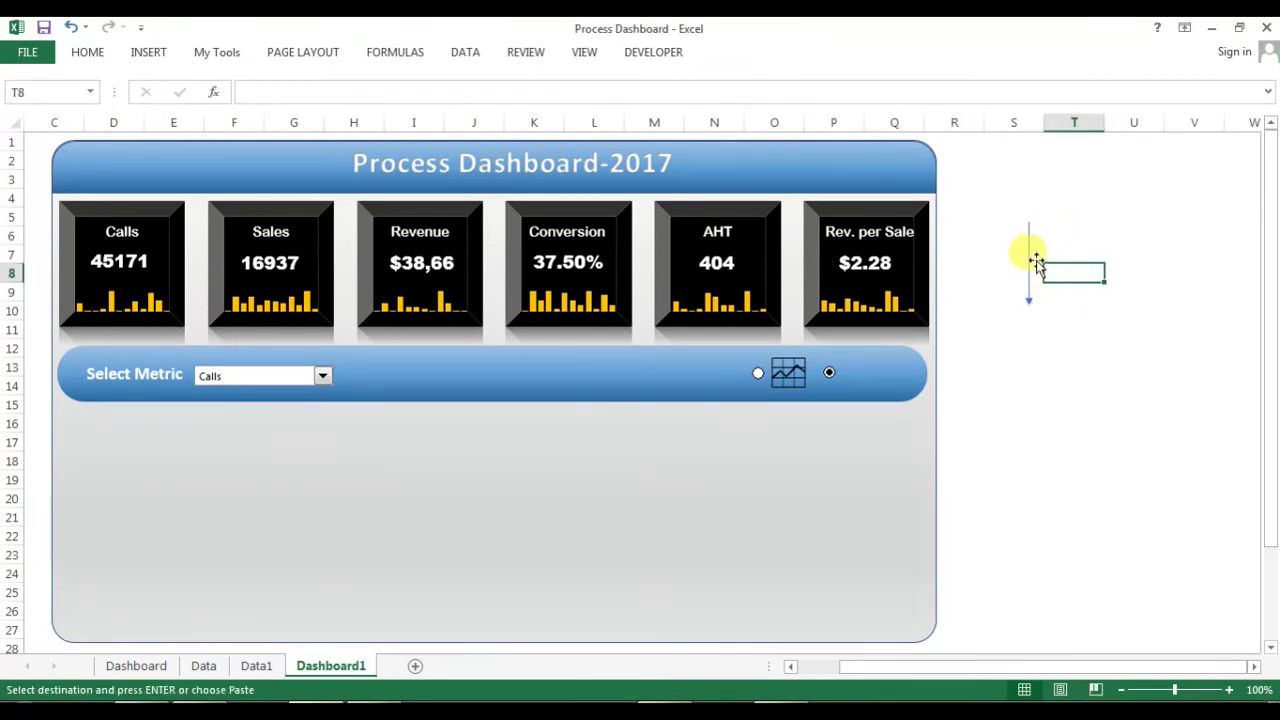
# - Rotate the vertical arrow left by 90° so that it points horizontally
pyautogui.click(1040, 268)
pyautogui.click(760, 51)
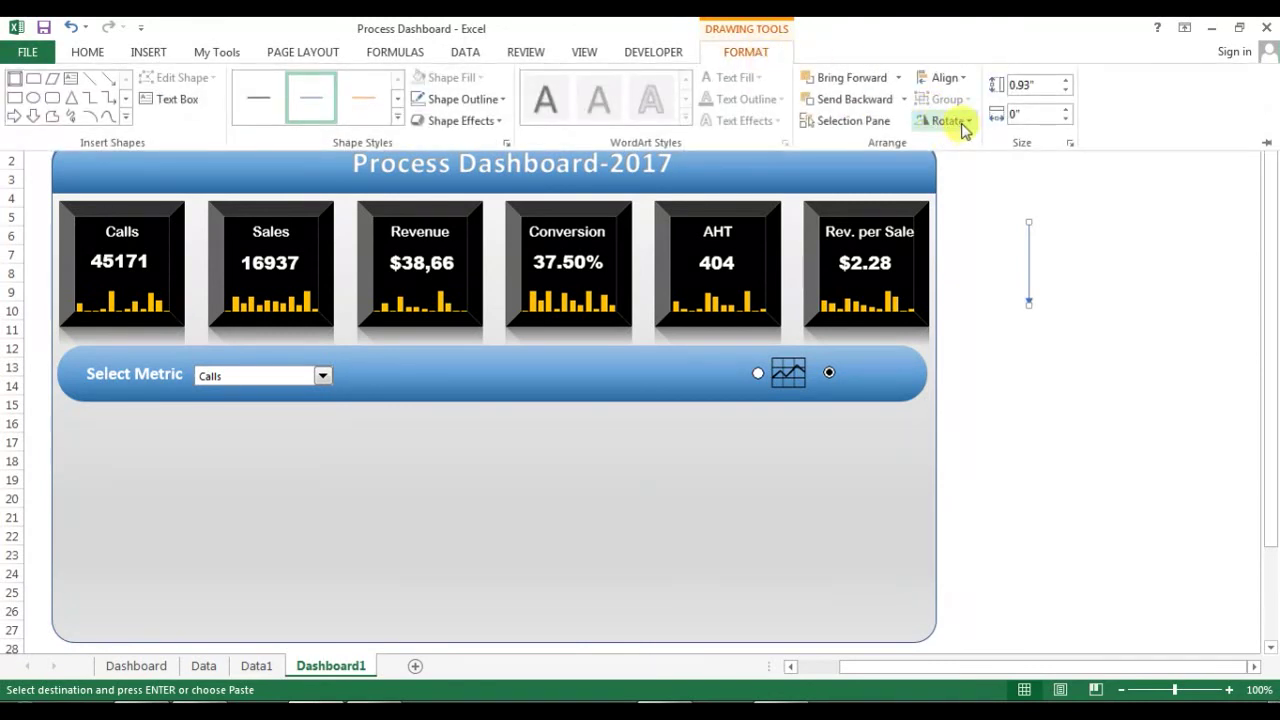
pyautogui.click(964, 123)
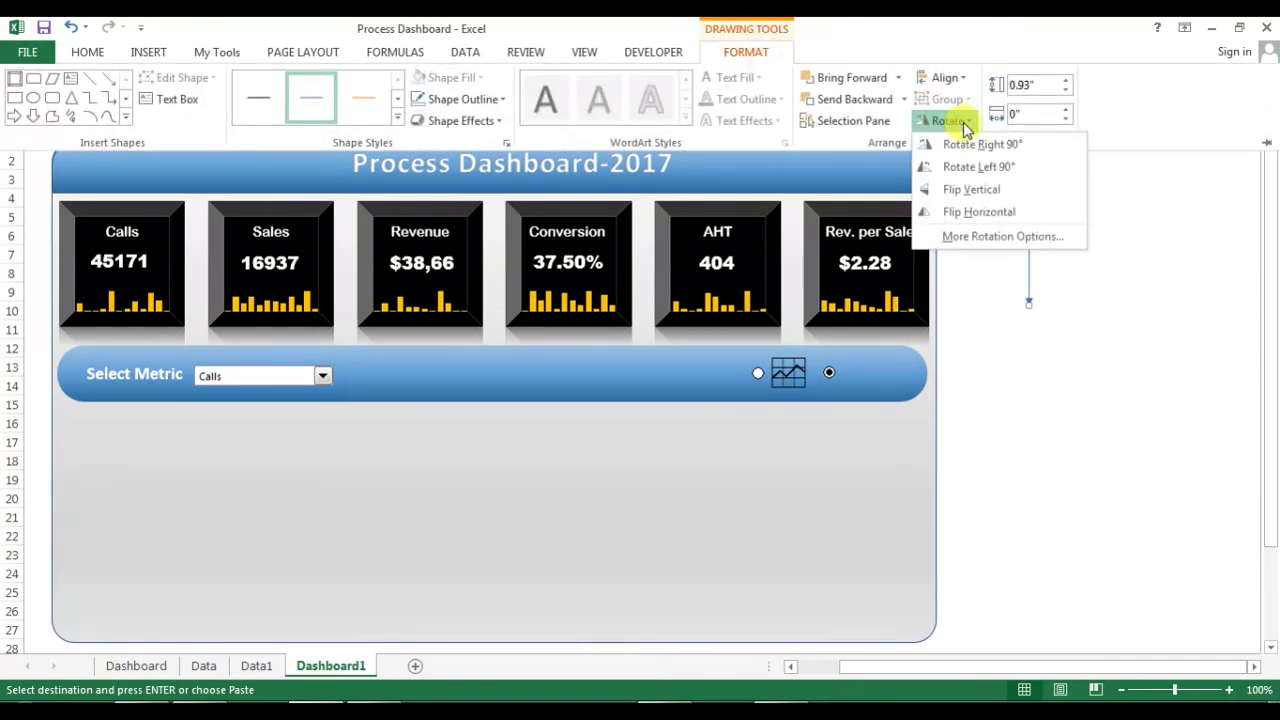
pyautogui.click(990, 175)
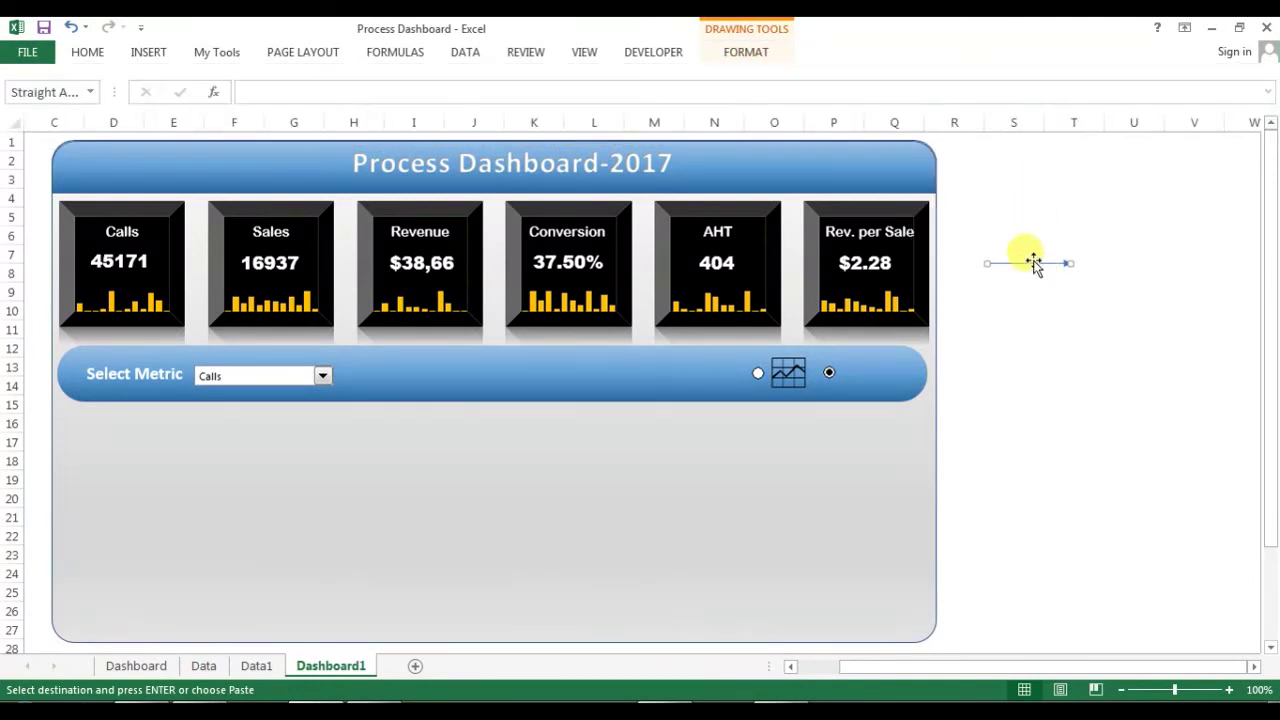
# - Apply the thick black preset line style to the horizontal arrow
pyautogui.click(750, 52)
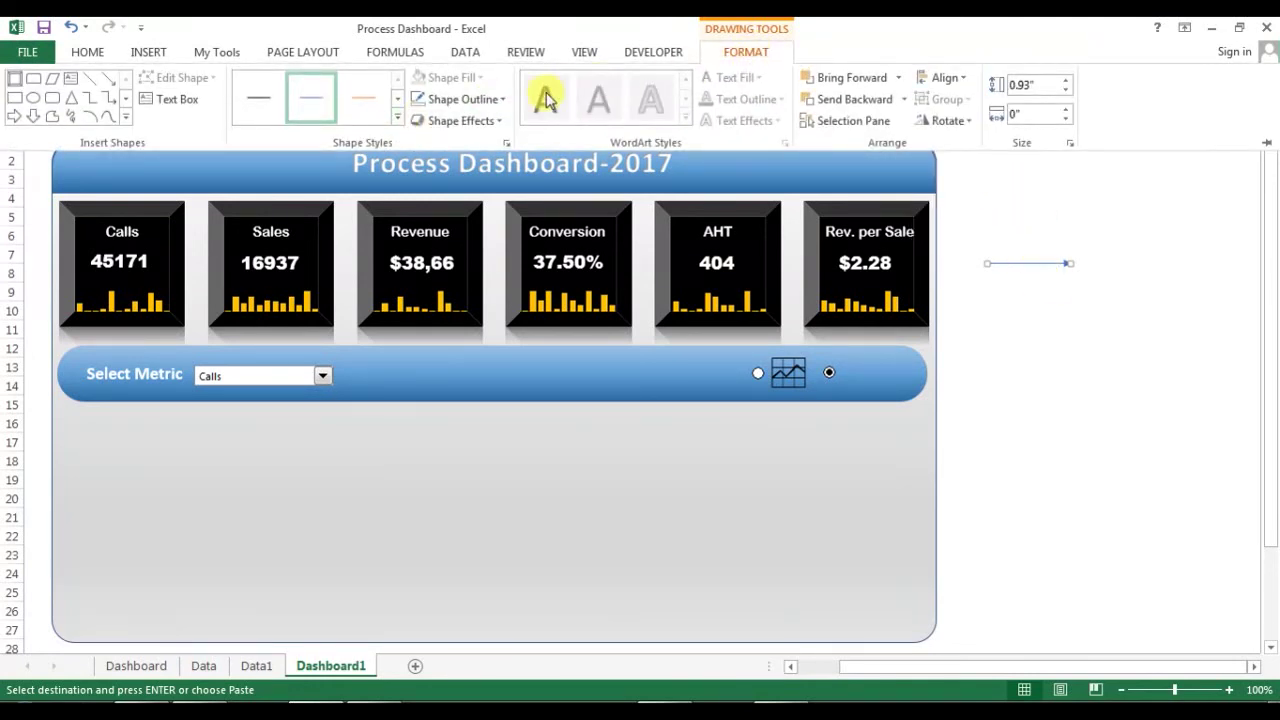
pyautogui.click(397, 117)
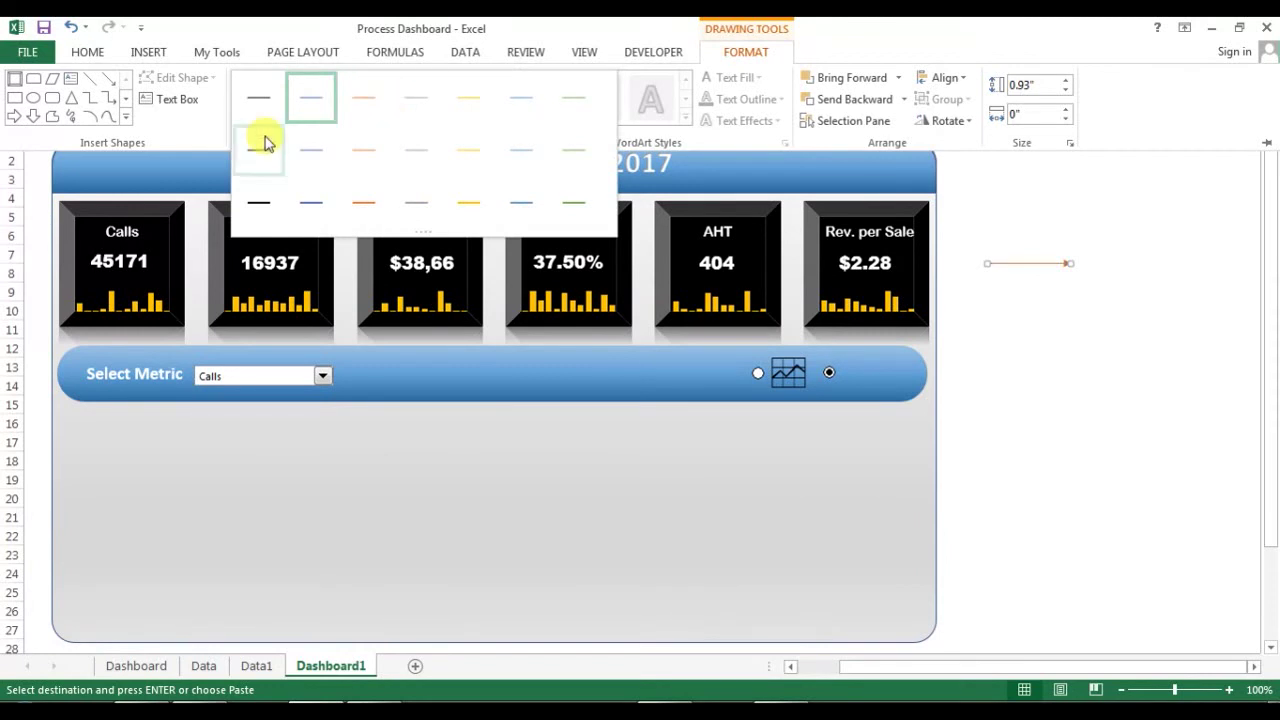
pyautogui.click(265, 204)
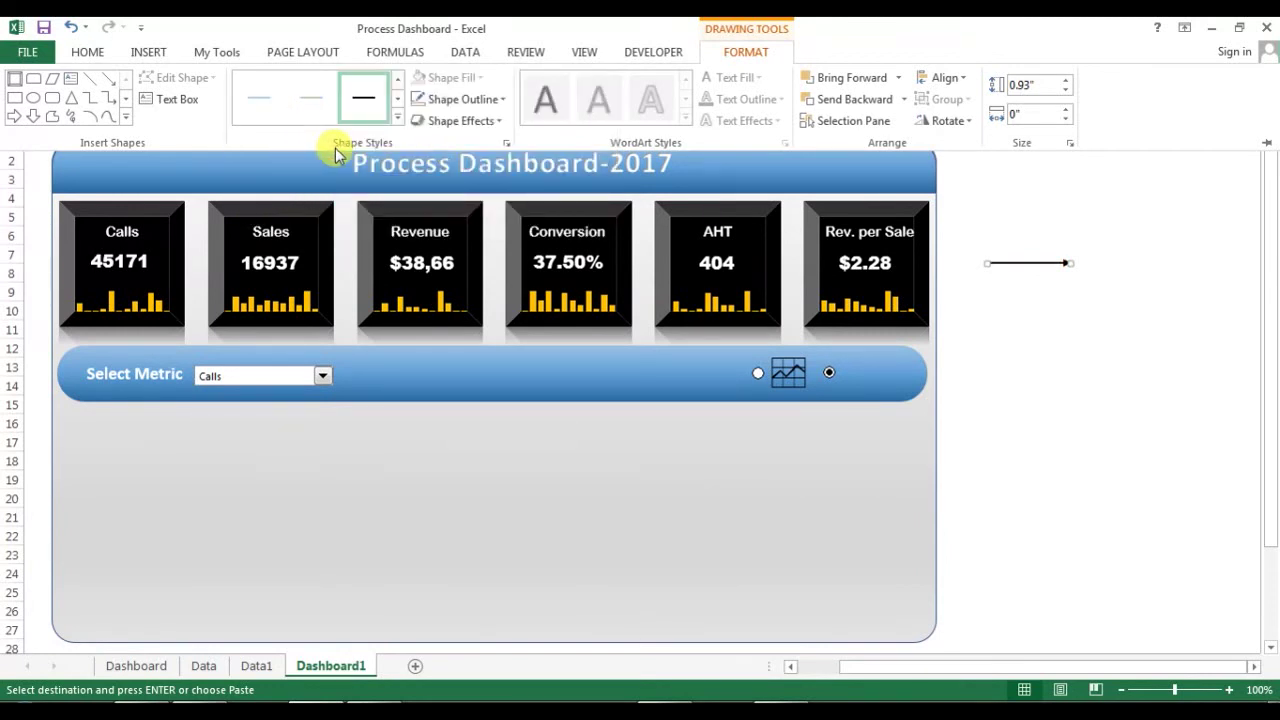
# - Move the black arrow slightly lower and duplicate it
pyautogui.click(1030, 262)
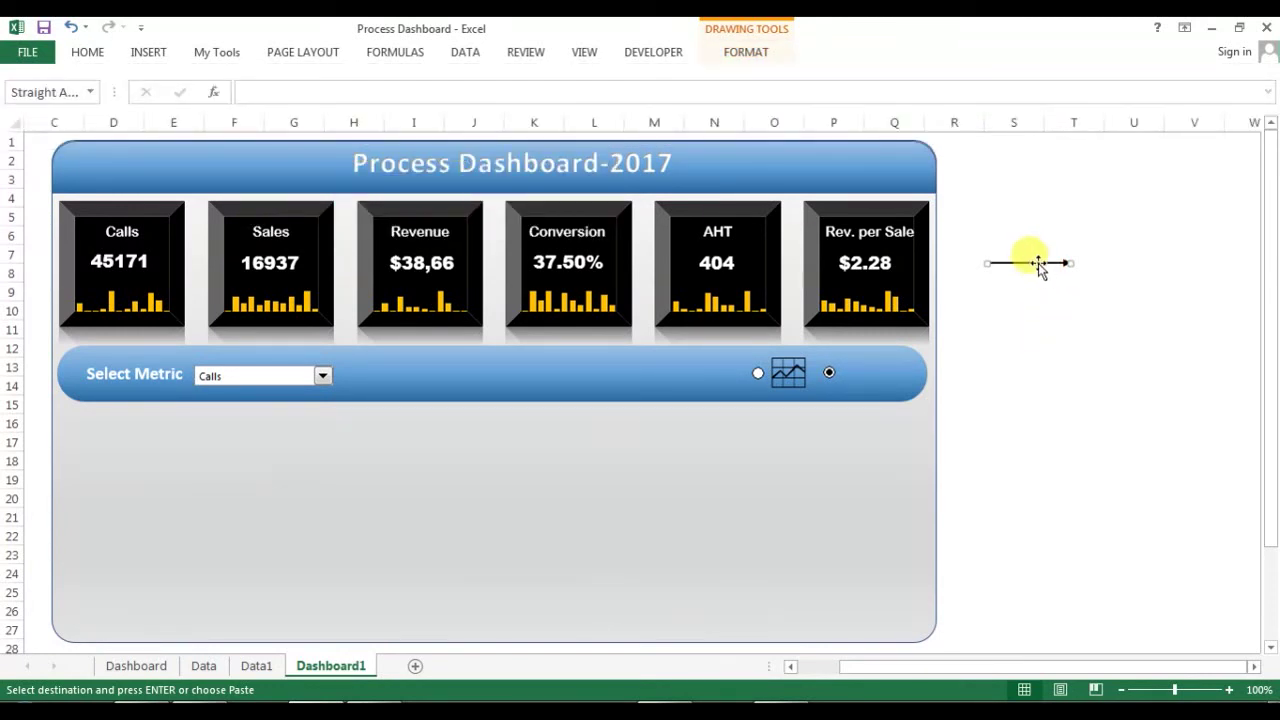
pyautogui.moveTo(1038, 263)
pyautogui.mouseDown()
pyautogui.moveTo(1084, 330)
pyautogui.moveTo(1046, 279)
pyautogui.moveTo(1053, 297)
pyautogui.mouseUp()
pyautogui.hotkey('ctrl', 'c')
pyautogui.hotkey('ctrl', 'v')
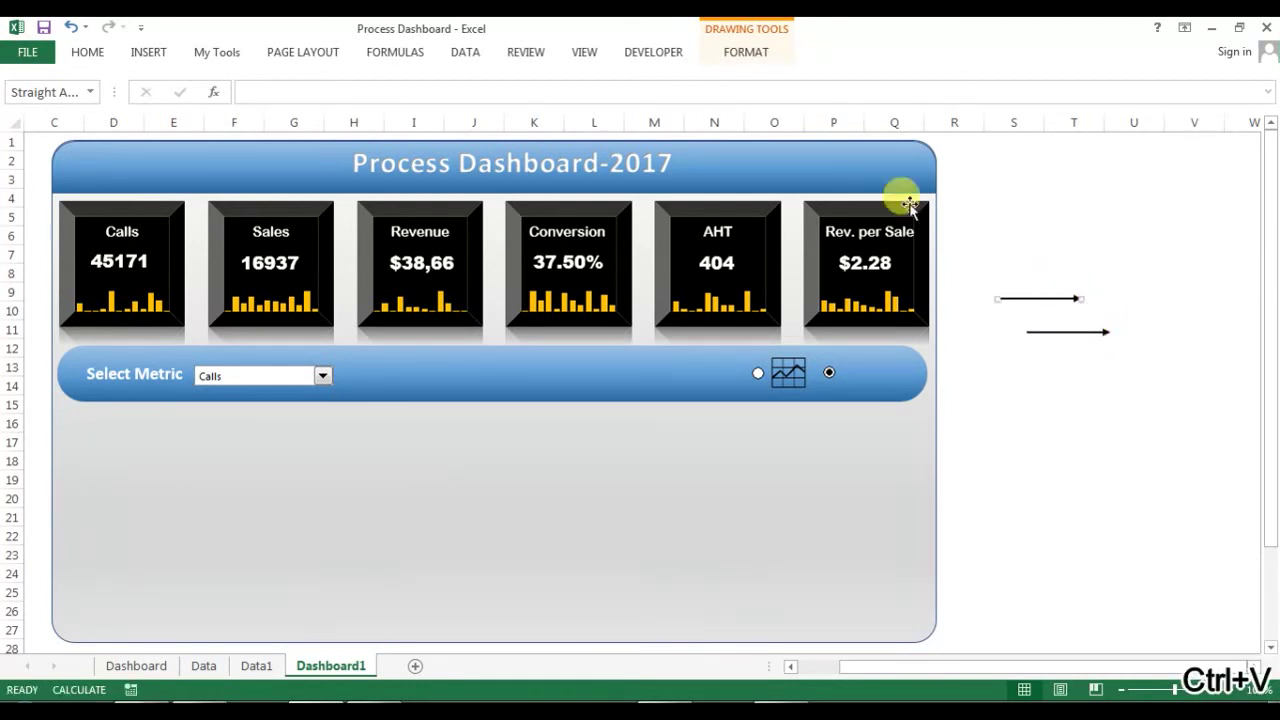
# - Rotate one arrow left by 90° and join it to the start of the other arrow to form chart axes
pyautogui.click(748, 52)
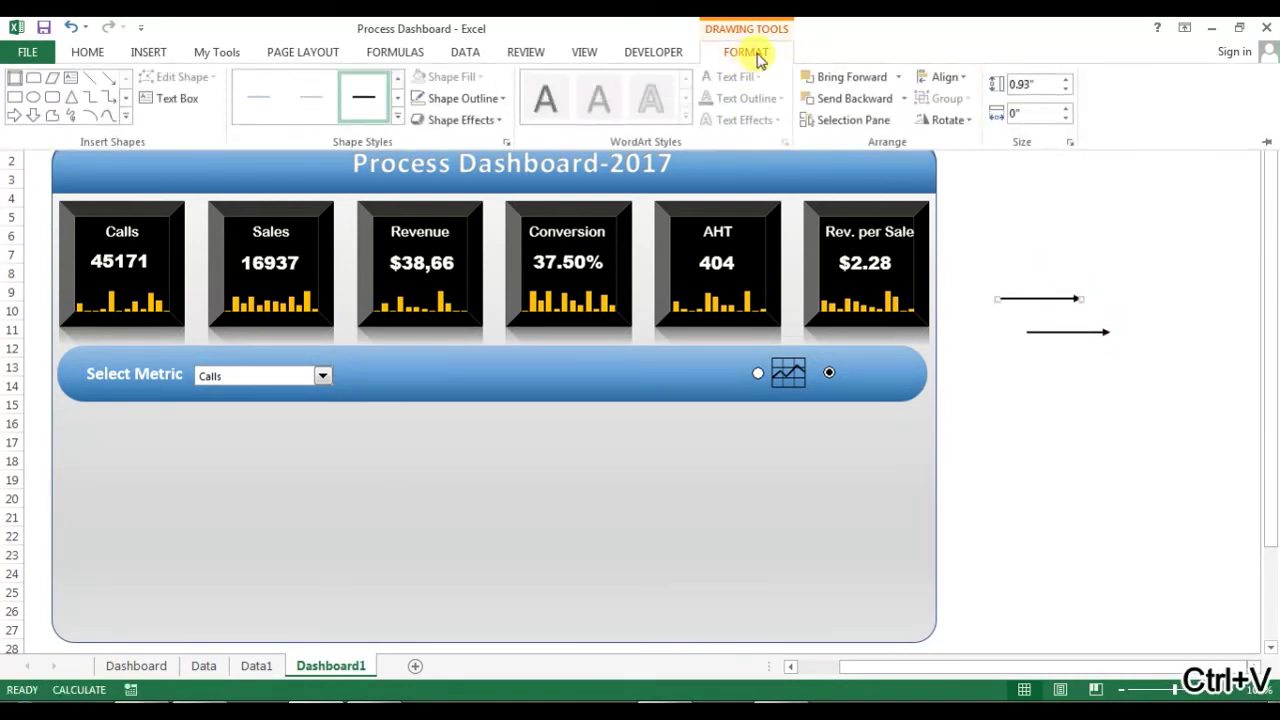
pyautogui.click(970, 121)
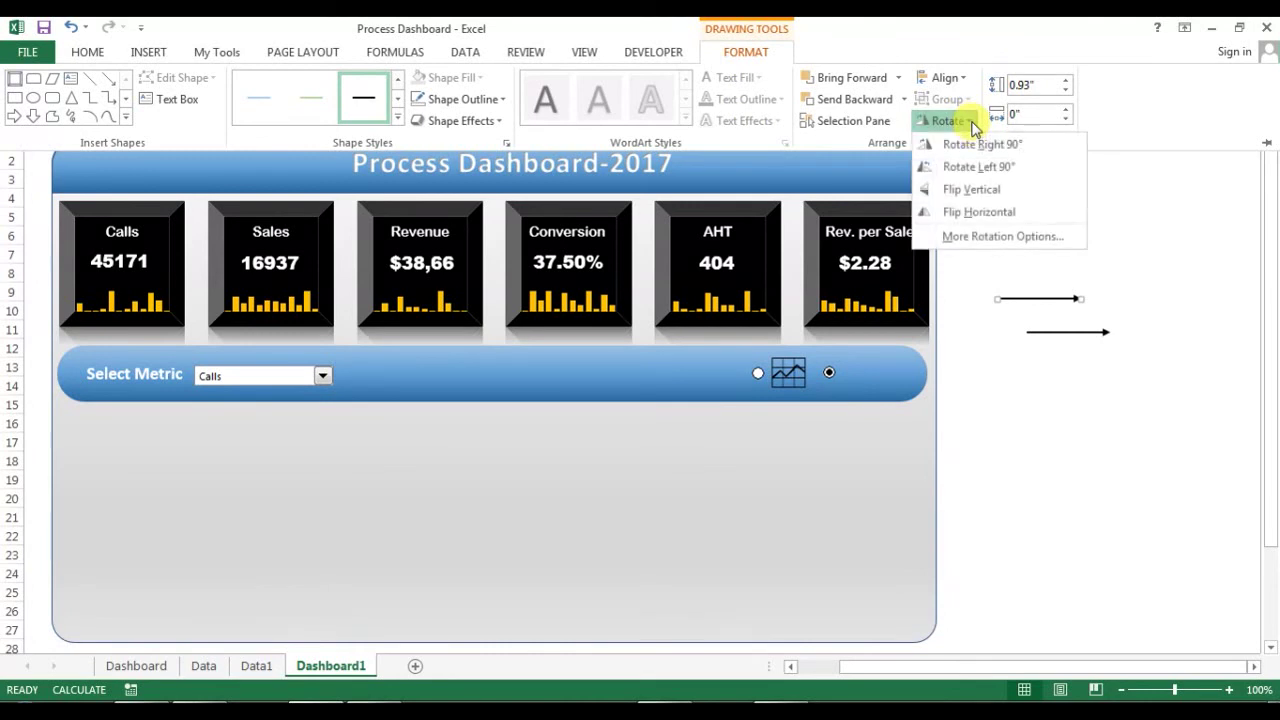
pyautogui.click(978, 167)
pyautogui.moveTo(1039, 288); pyautogui.dragTo(1024, 290)
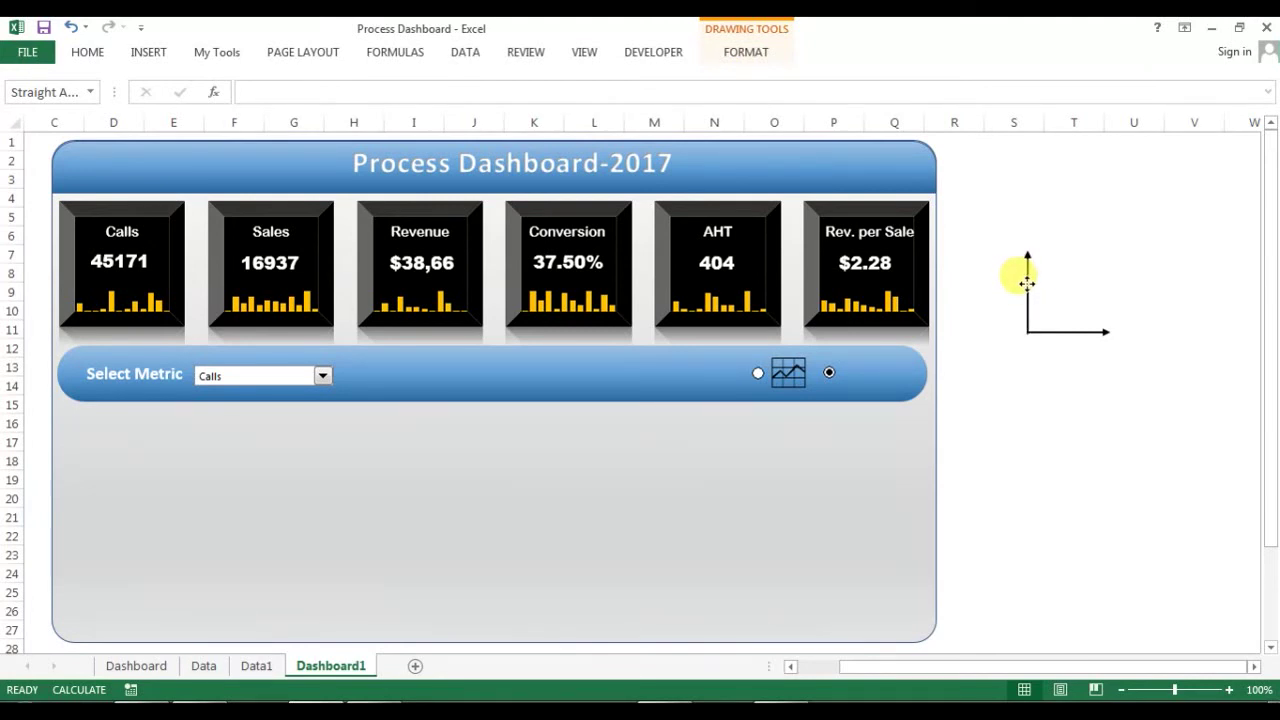
pyautogui.click(1086, 266)
# - Draw a rectangle about 0.48" high by 0.14" wide inside the axes, standing on the horizontal arrow as a column
pyautogui.click(145, 53)
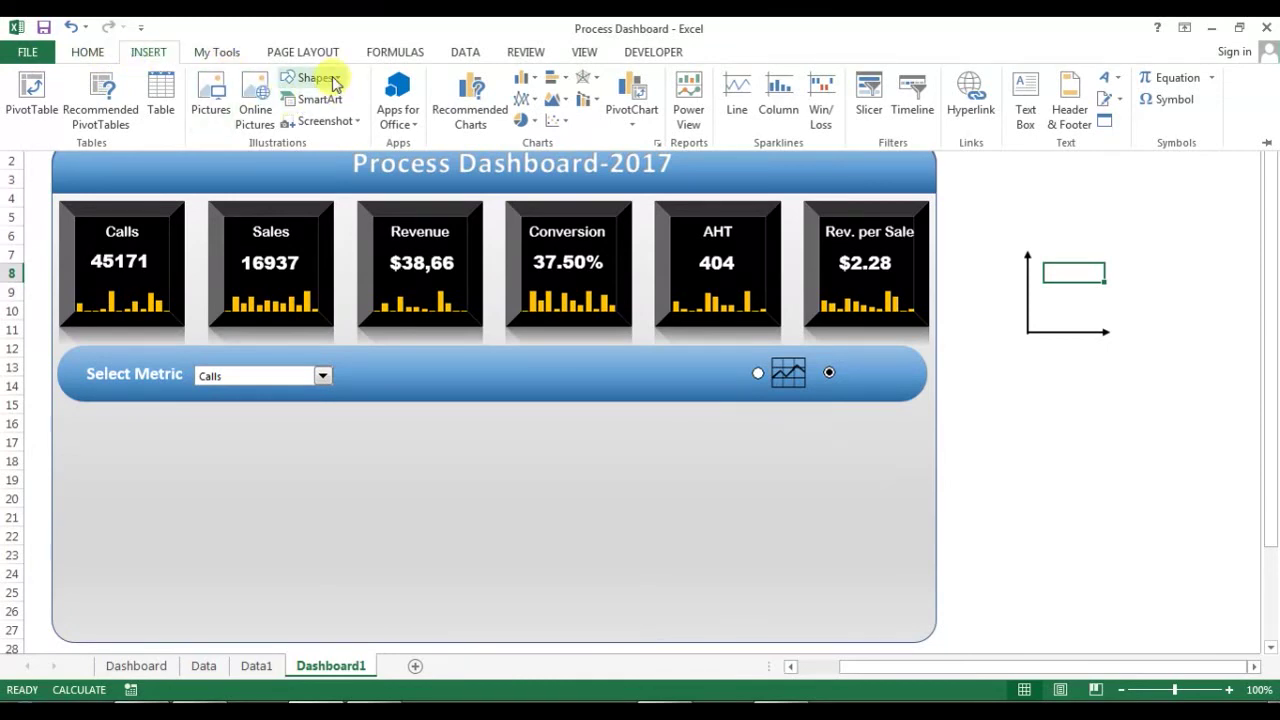
pyautogui.click(334, 84)
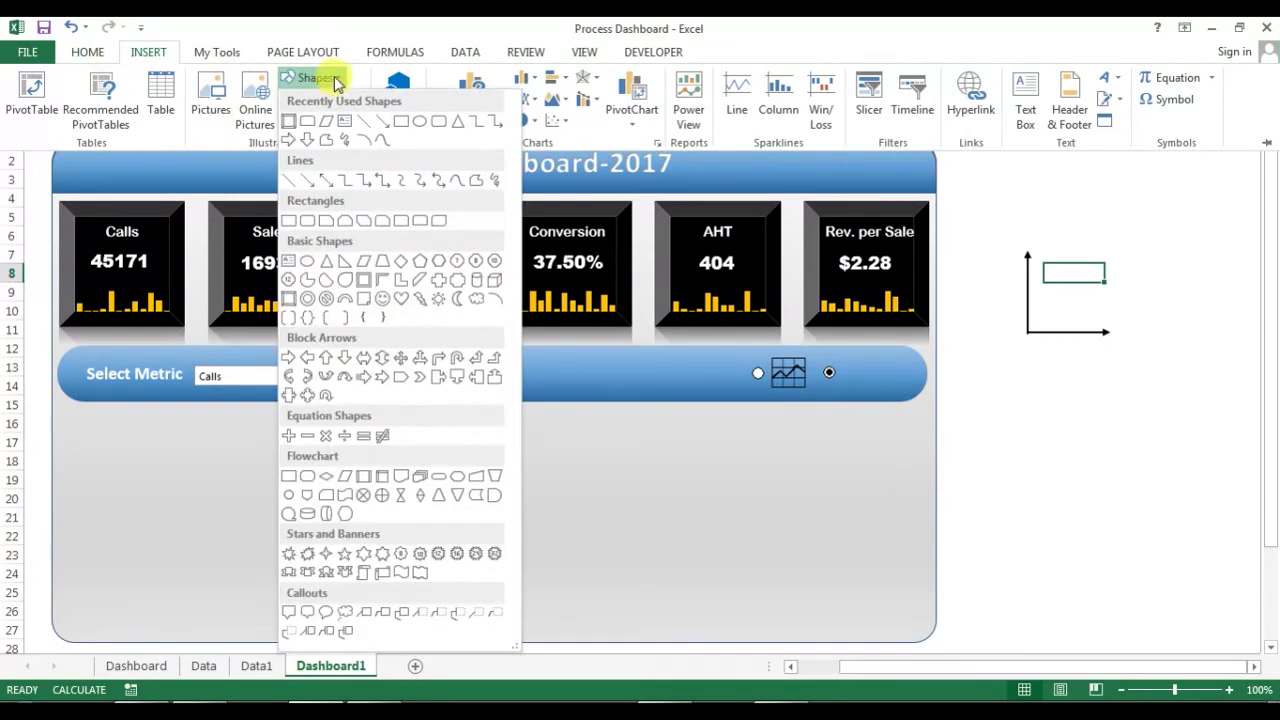
pyautogui.click(289, 229)
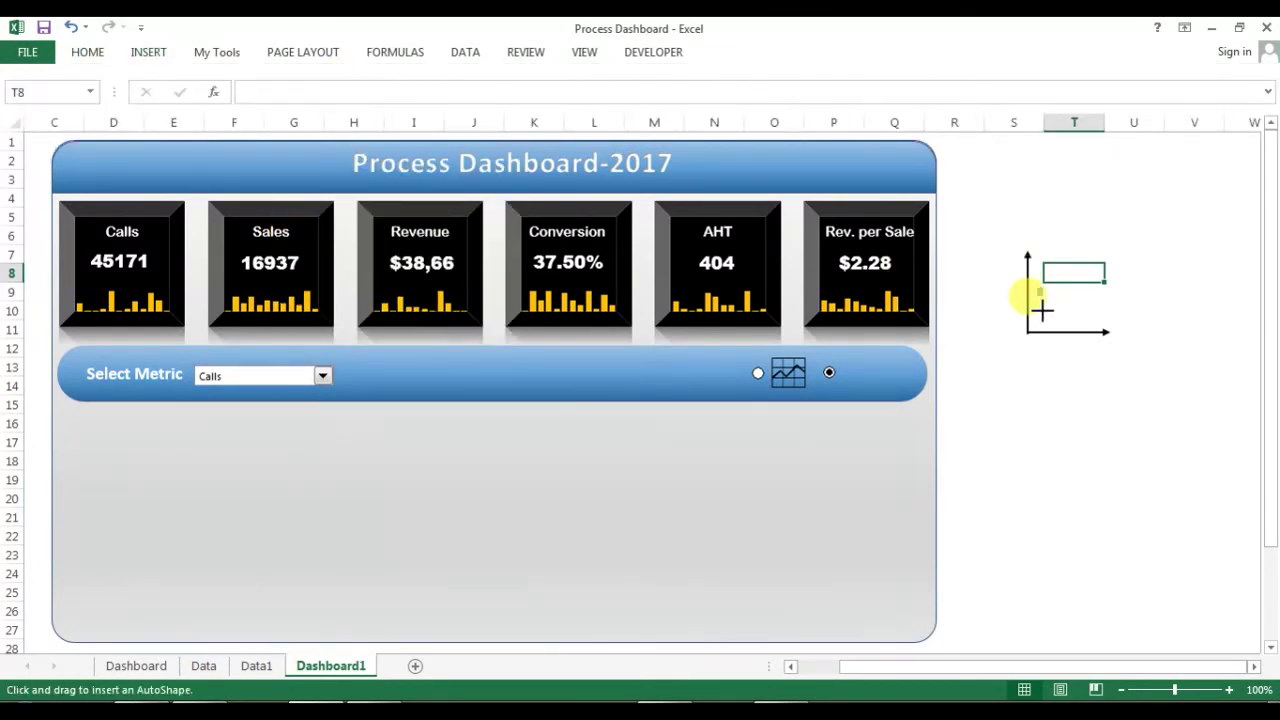
pyautogui.moveTo(1037, 288); pyautogui.dragTo(1050, 330)
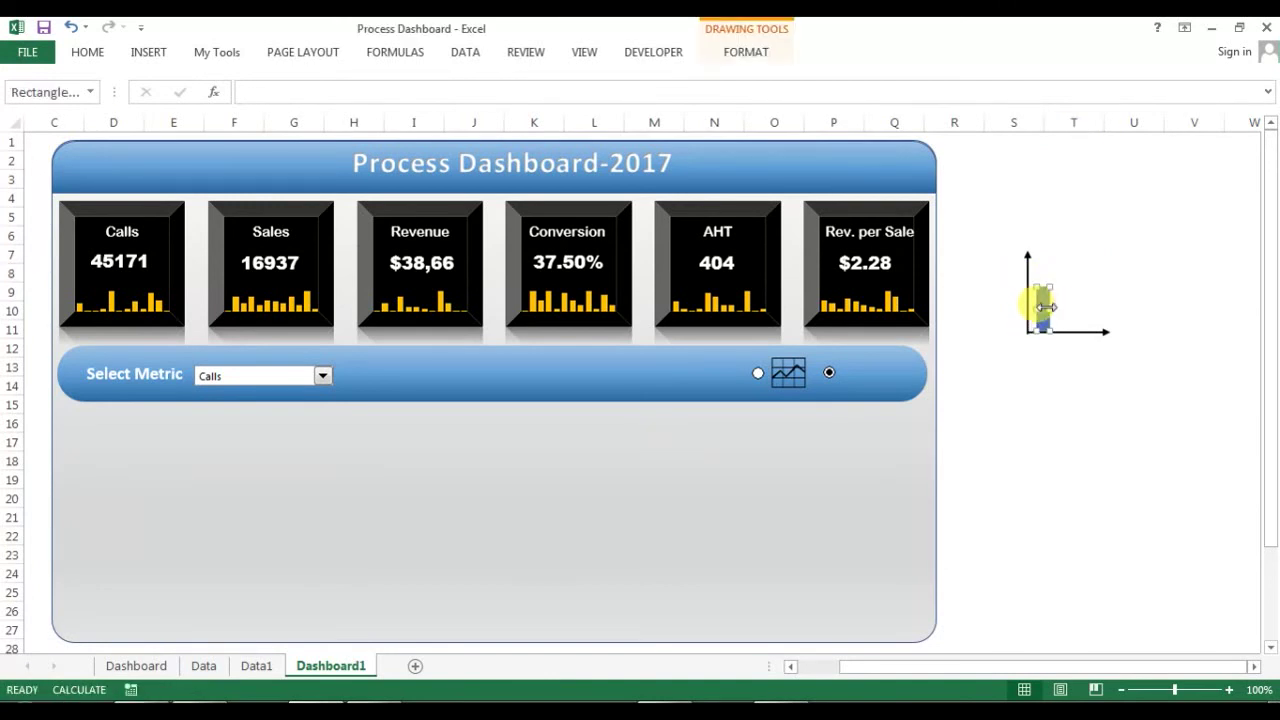
# - Remove the column's outline and fill it with the orange theme color
pyautogui.click(748, 52)
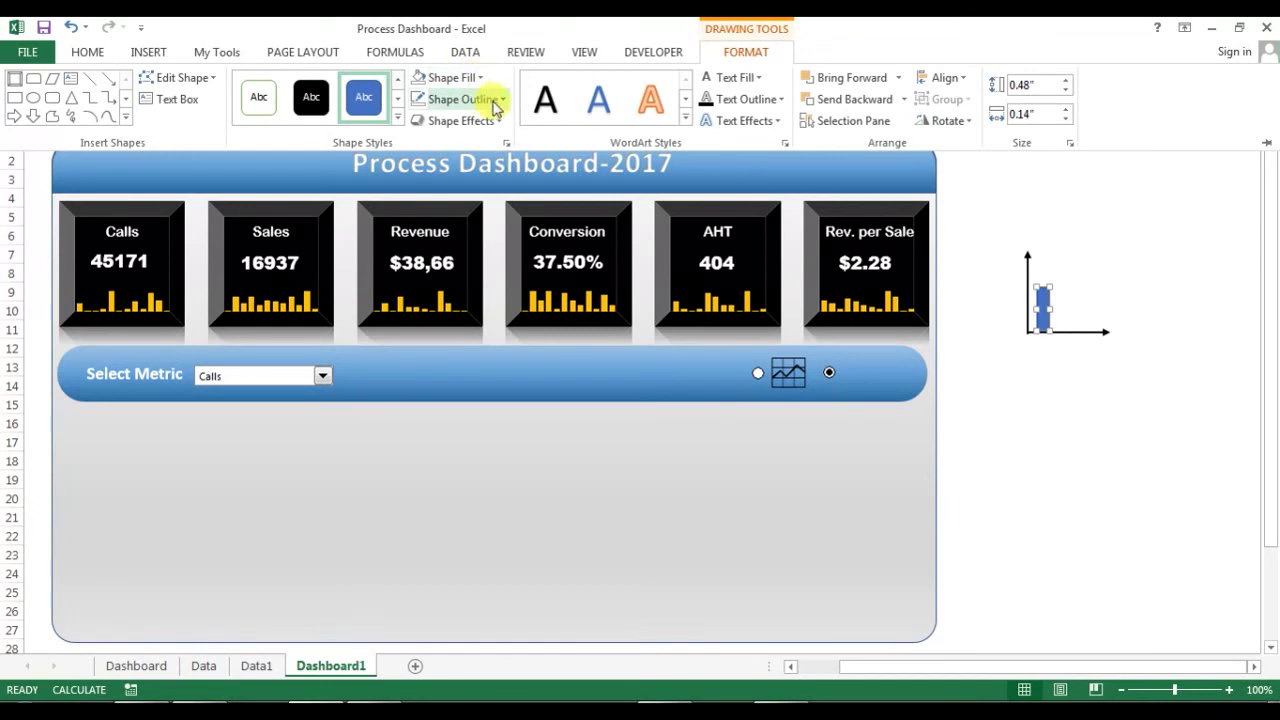
pyautogui.click(490, 99)
pyautogui.click(451, 287)
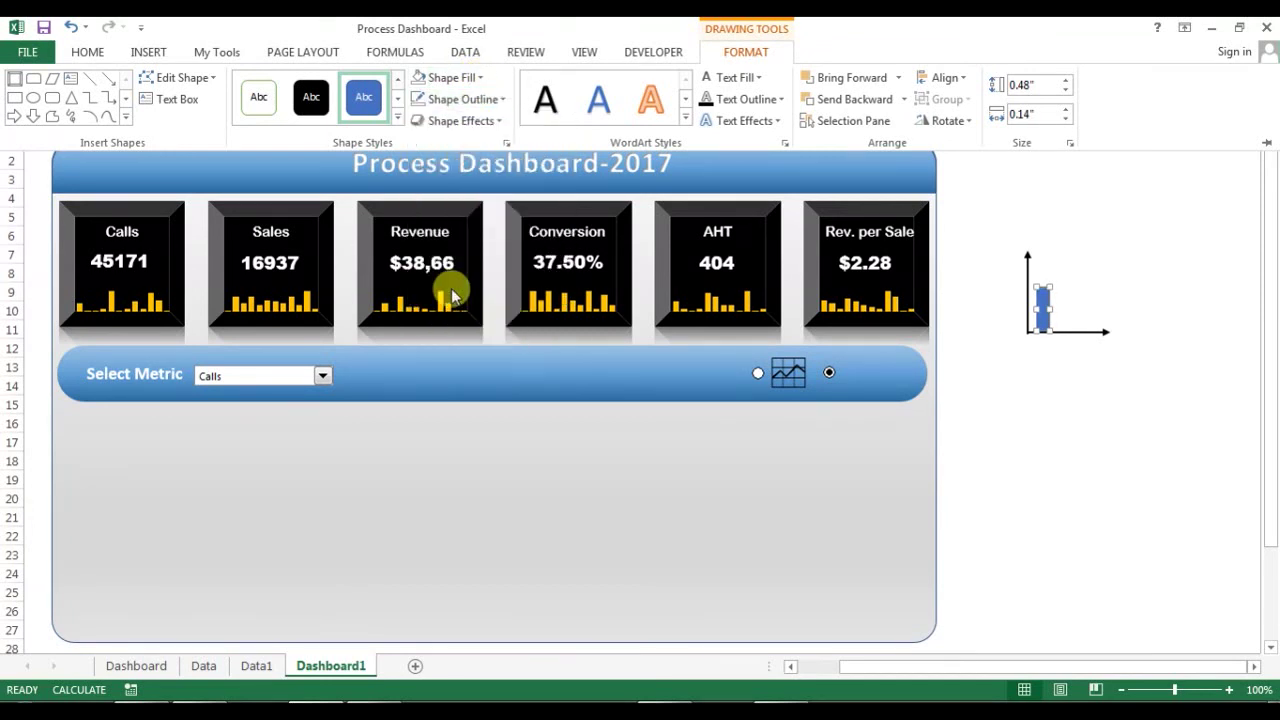
pyautogui.click(484, 79)
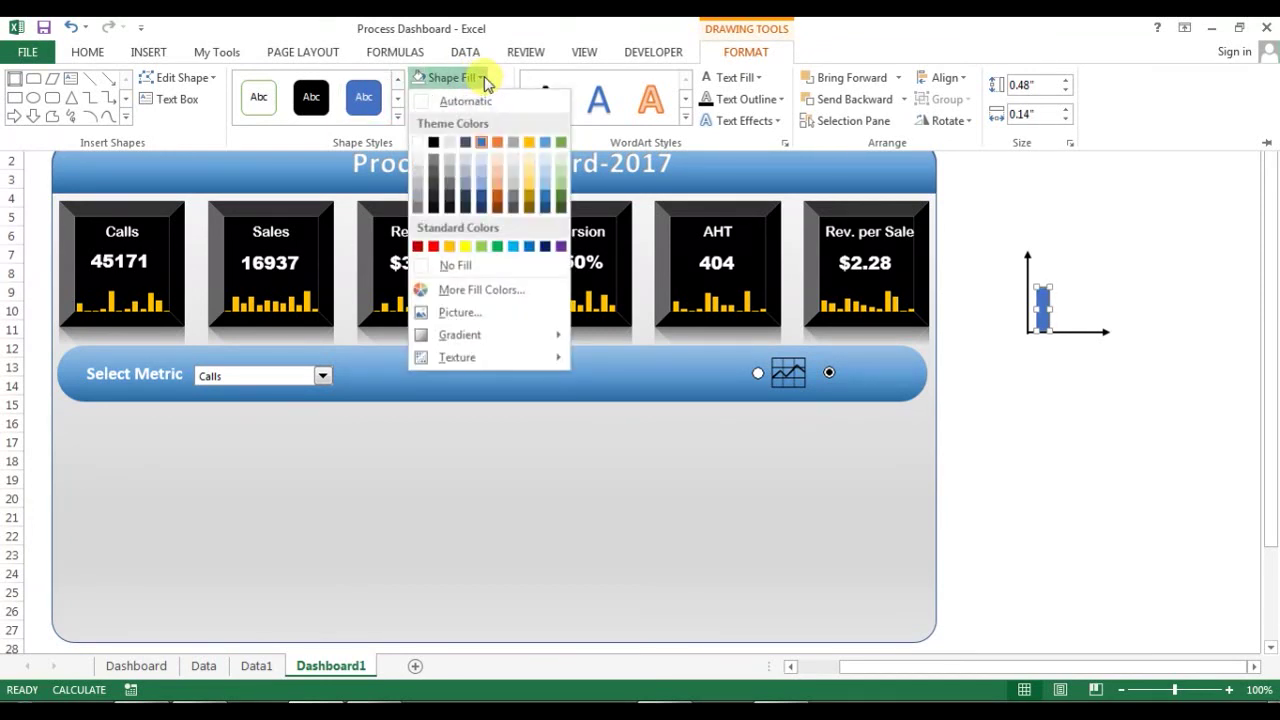
pyautogui.click(497, 142)
pyautogui.click(1140, 271)
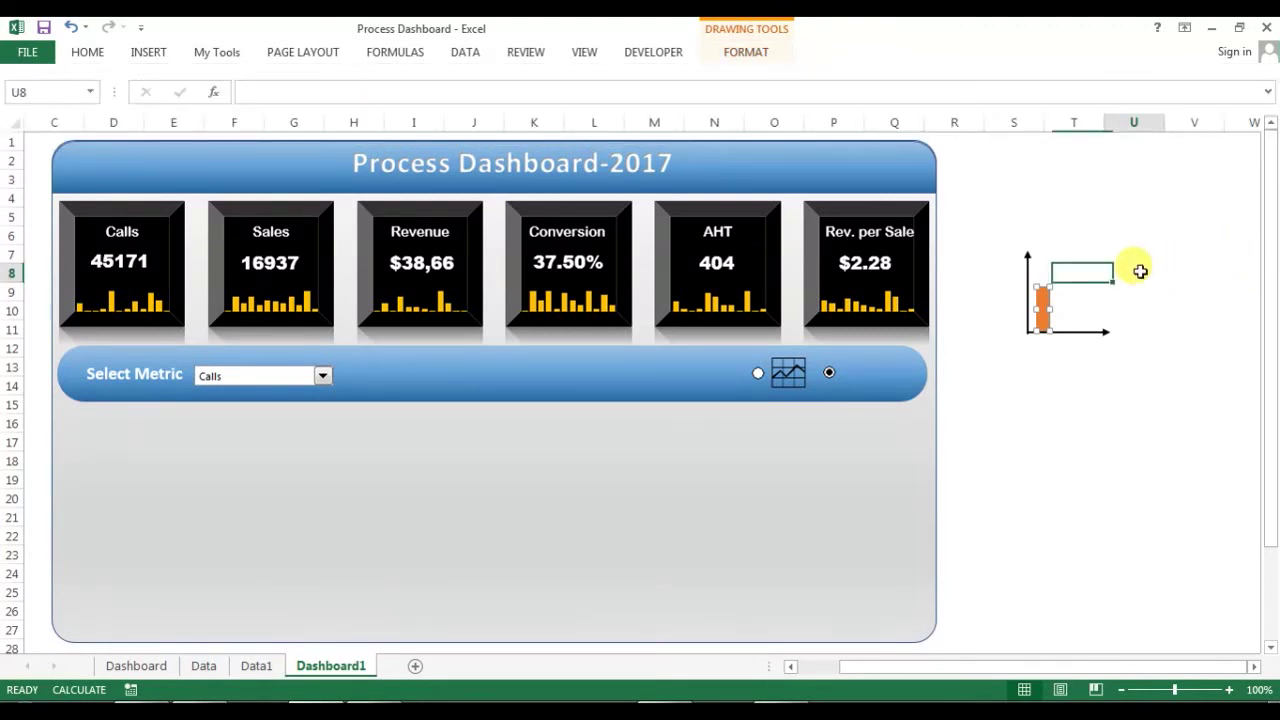
# - Duplicate the orange column twice and place the copies side by side next to it along the horizontal axis
pyautogui.click(1050, 296)
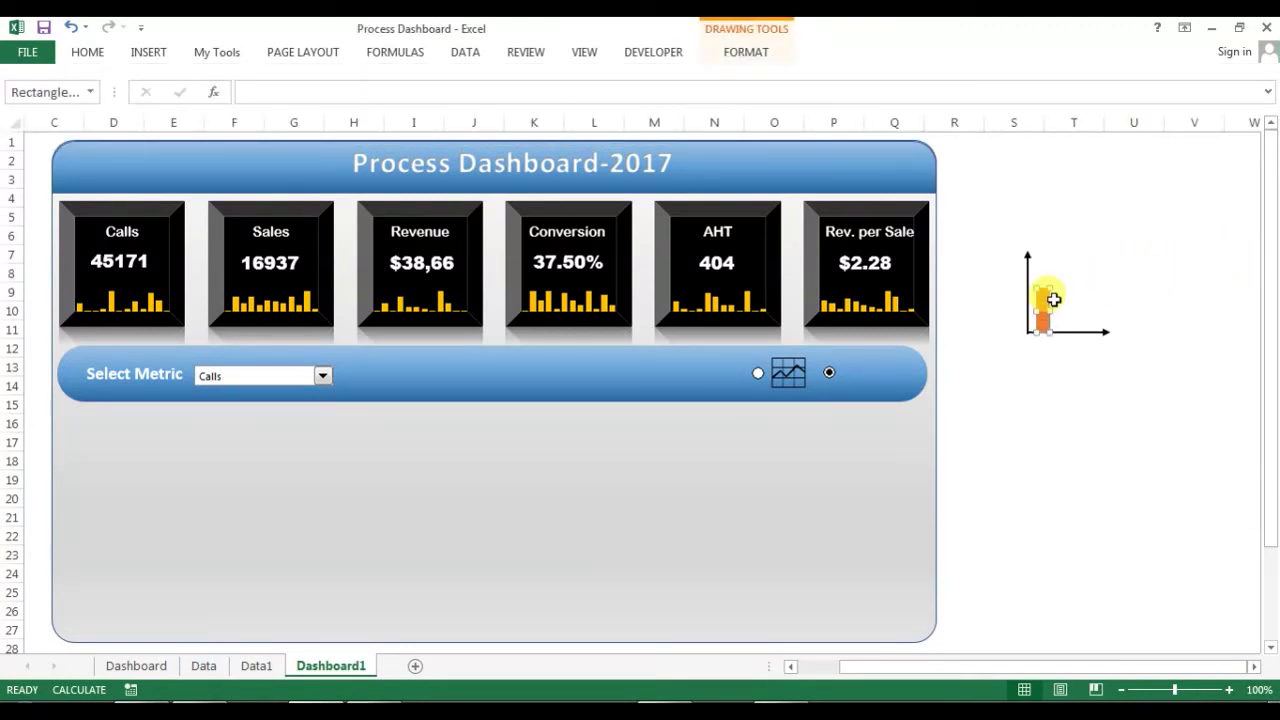
pyautogui.click(1062, 292)
pyautogui.hotkey('ctrl', 'v')
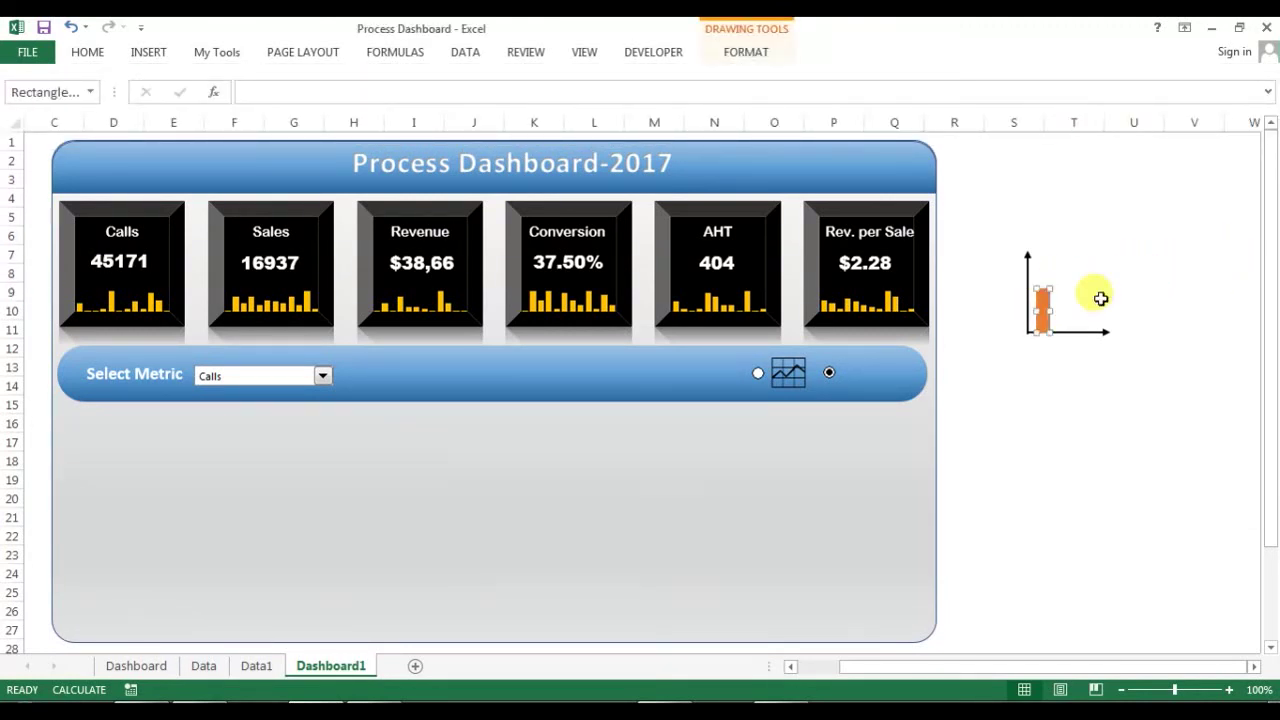
pyautogui.moveTo(1045, 311); pyautogui.dragTo(1086, 303)
pyautogui.click(1123, 306)
pyautogui.hotkey('ctrl', 'v')
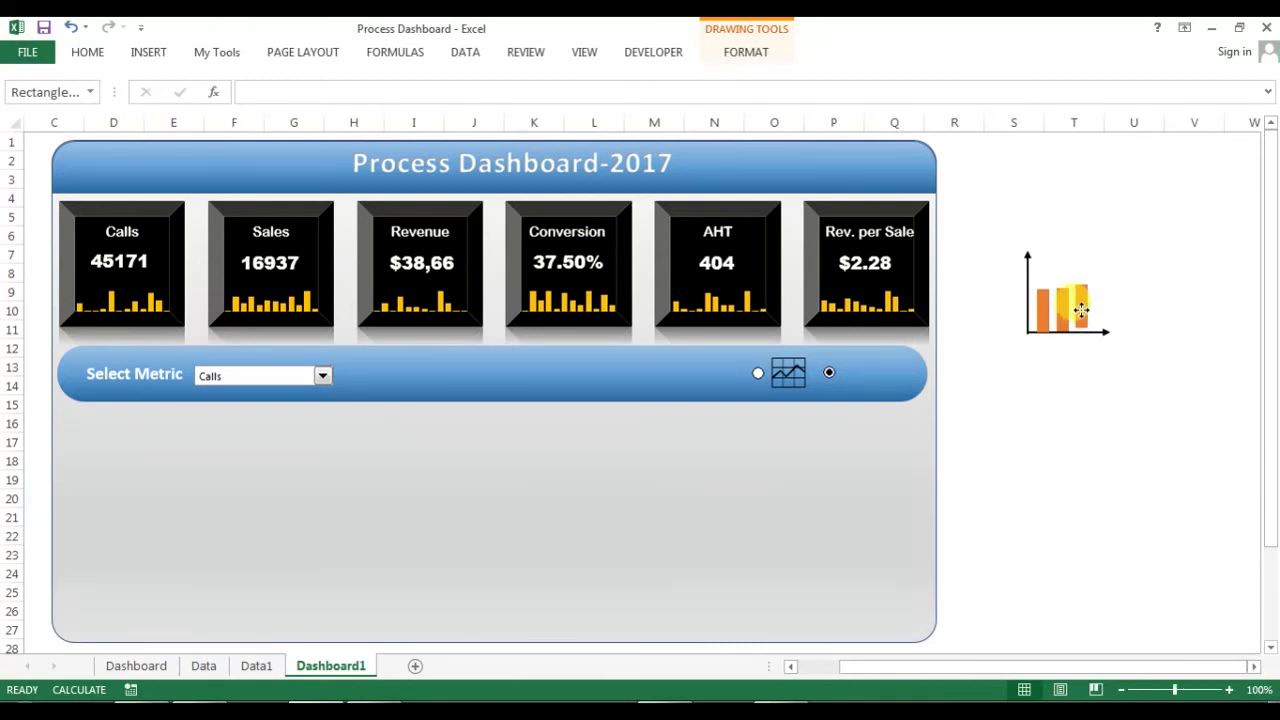
# - Set the first column's height to 0.3" and stand it on the horizontal axis, and shorten the third column to about 0.4"
pyautogui.click(1042, 302)
pyautogui.moveTo(1043, 307); pyautogui.dragTo(1040, 292)
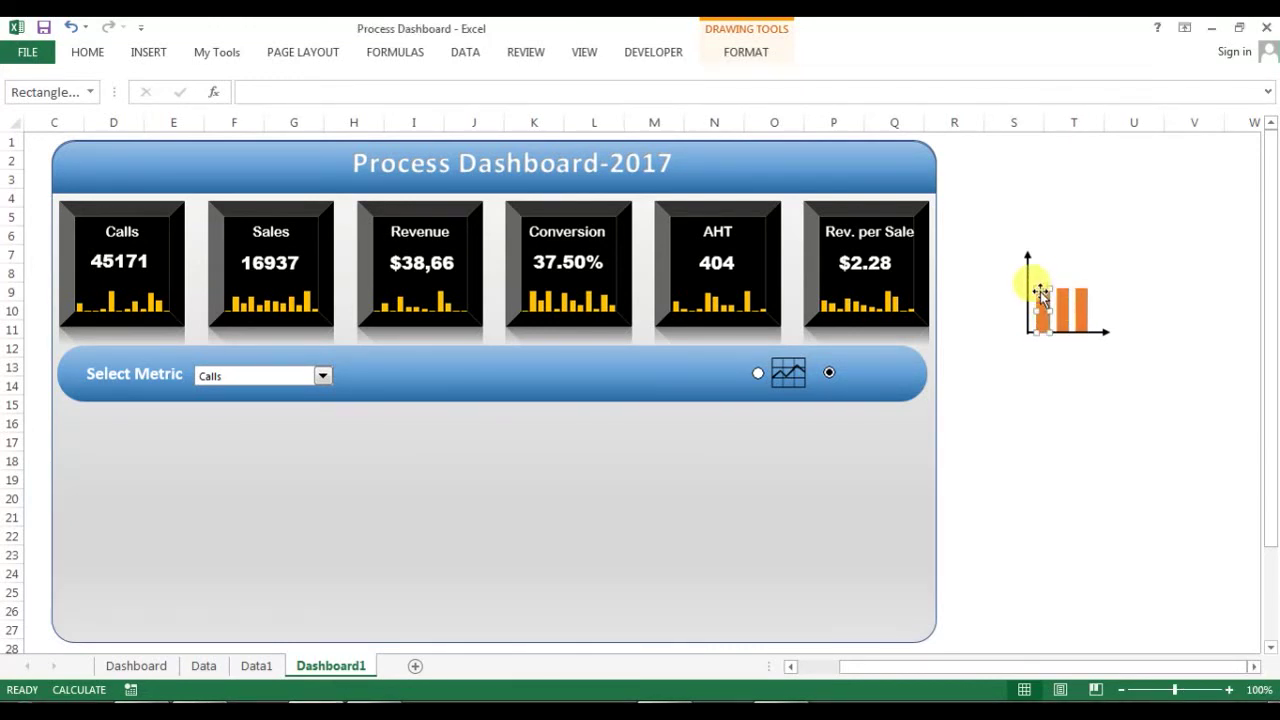
pyautogui.click(745, 52)
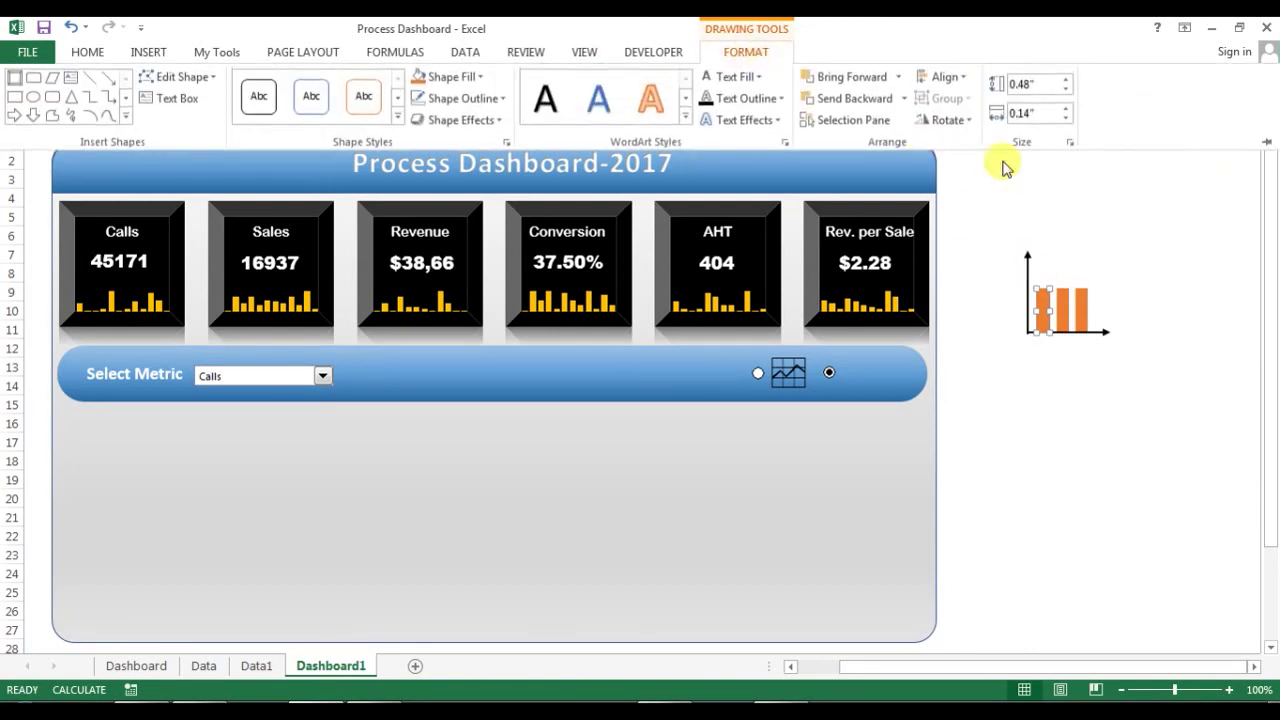
pyautogui.click(1066, 91)
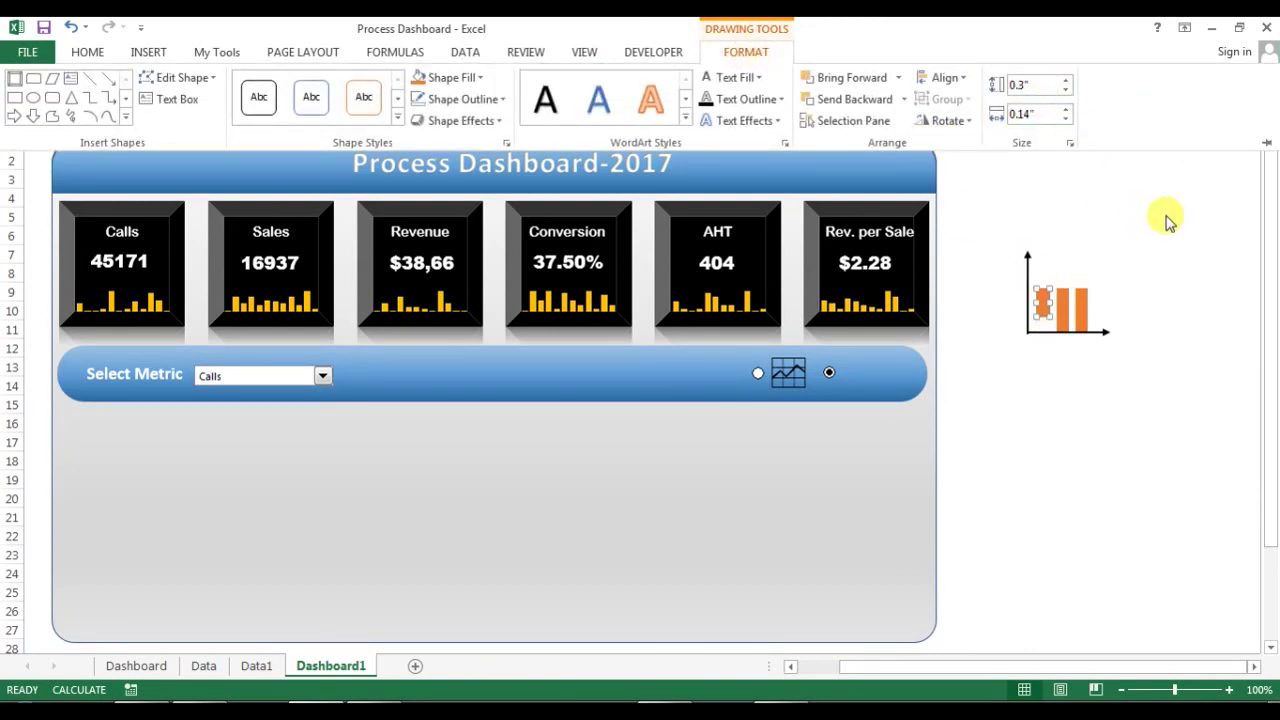
pyautogui.click(1129, 283)
pyautogui.click(1133, 254)
pyautogui.moveTo(1041, 300); pyautogui.dragTo(1084, 312)
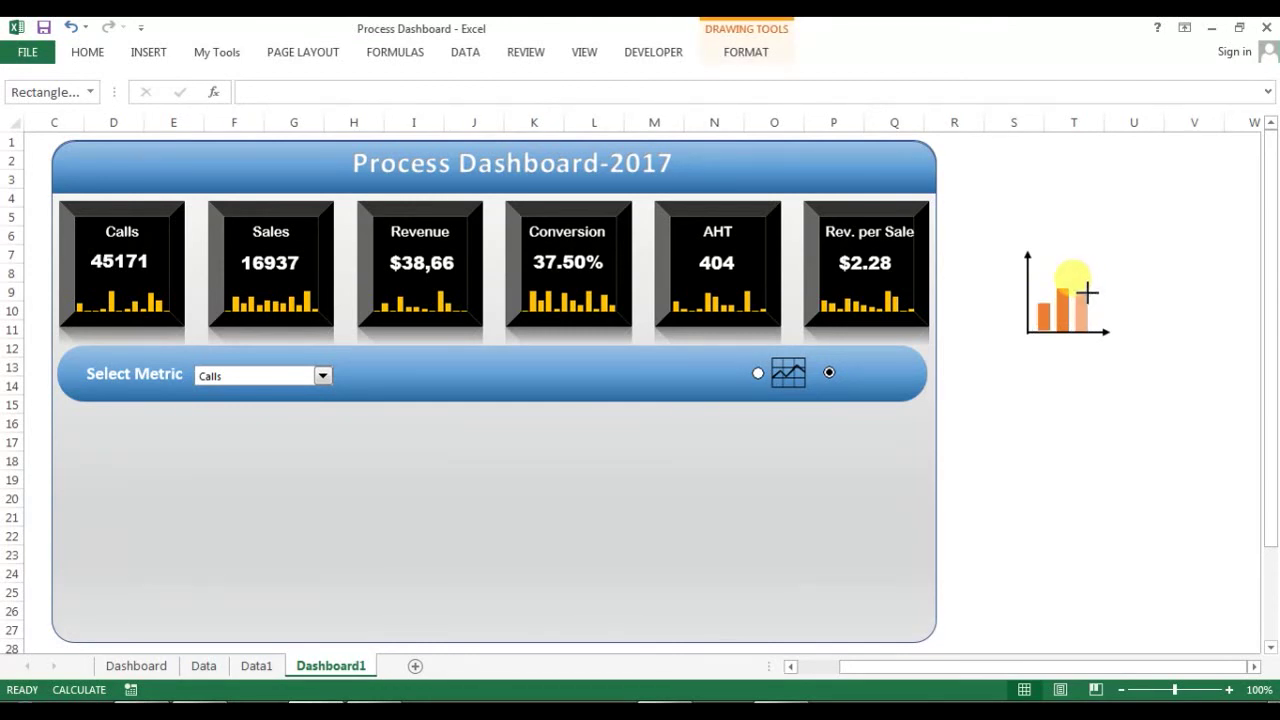
pyautogui.click(1135, 275)
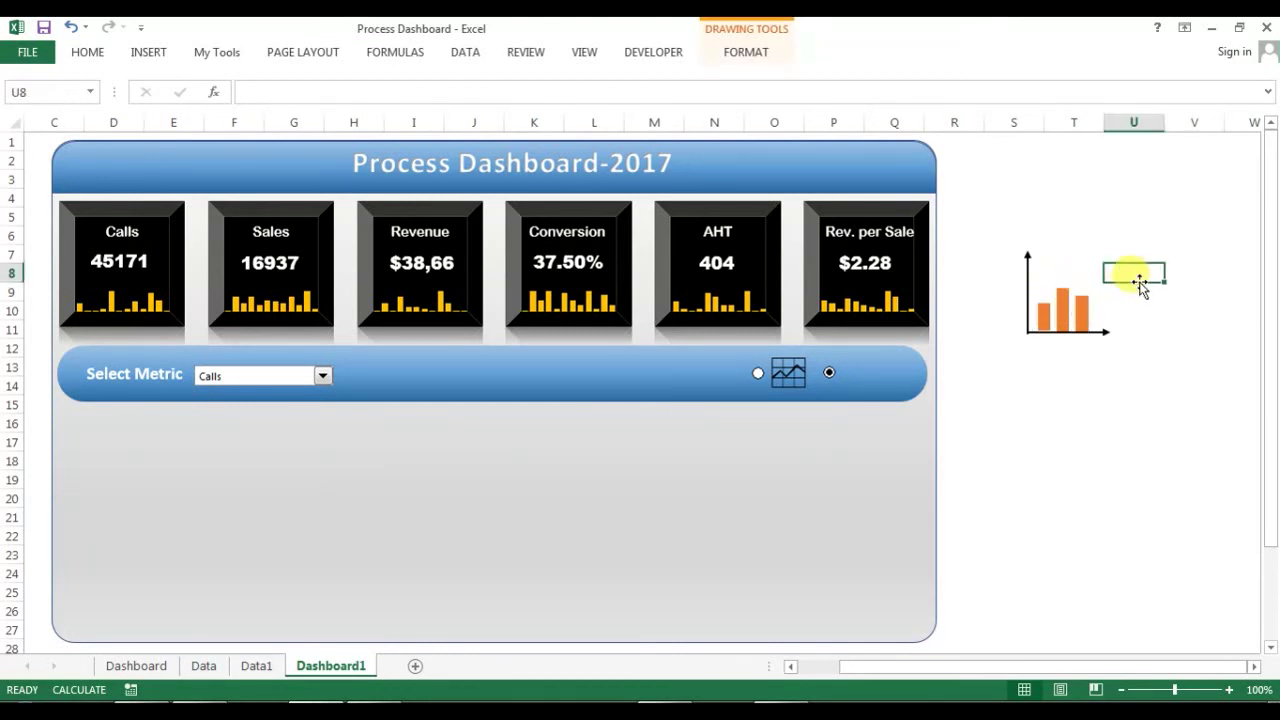
# - Fill the middle column with the gold theme color and the third column with standard red
pyautogui.click(1063, 310)
pyautogui.click(750, 52)
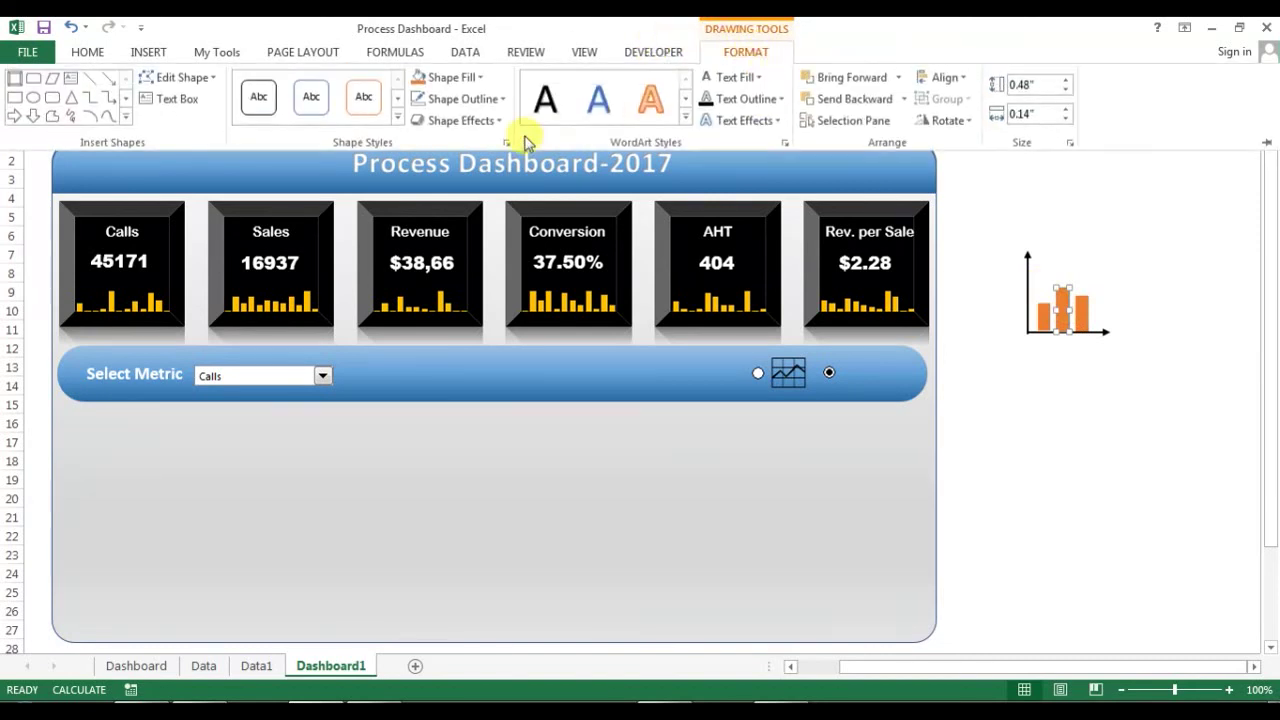
pyautogui.click(484, 79)
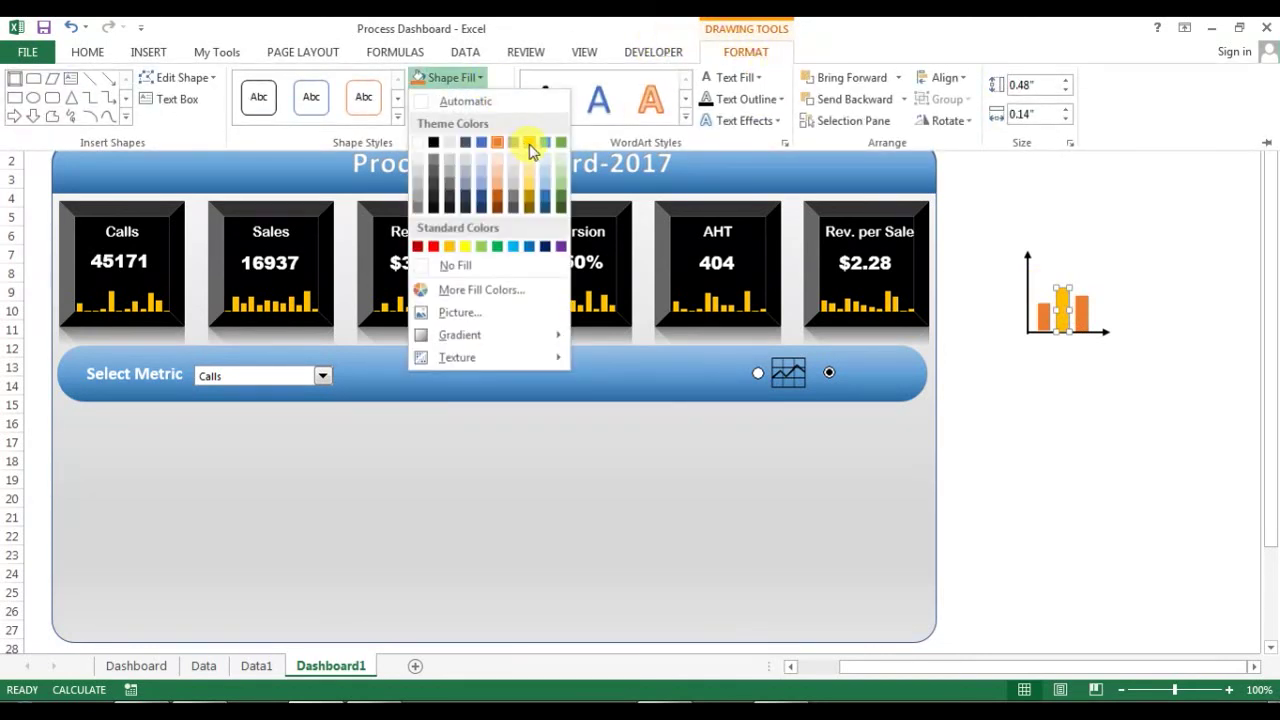
pyautogui.click(530, 147)
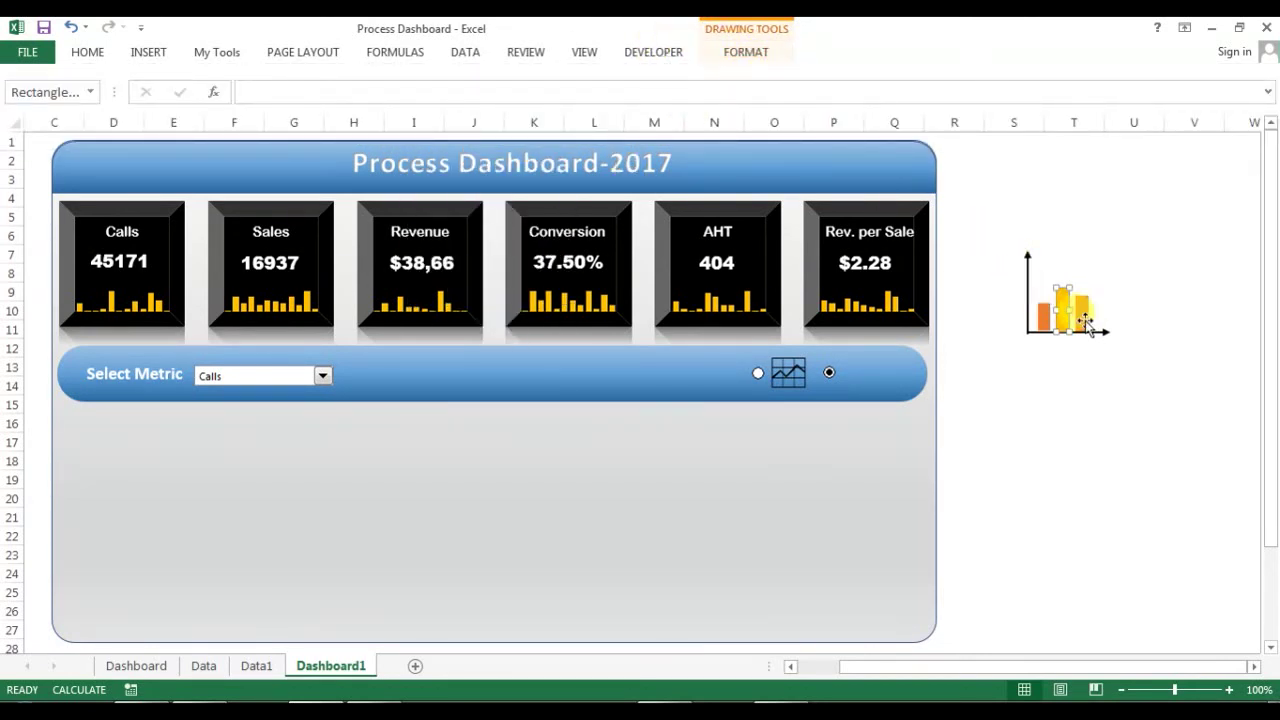
pyautogui.click(1085, 320)
pyautogui.click(758, 50)
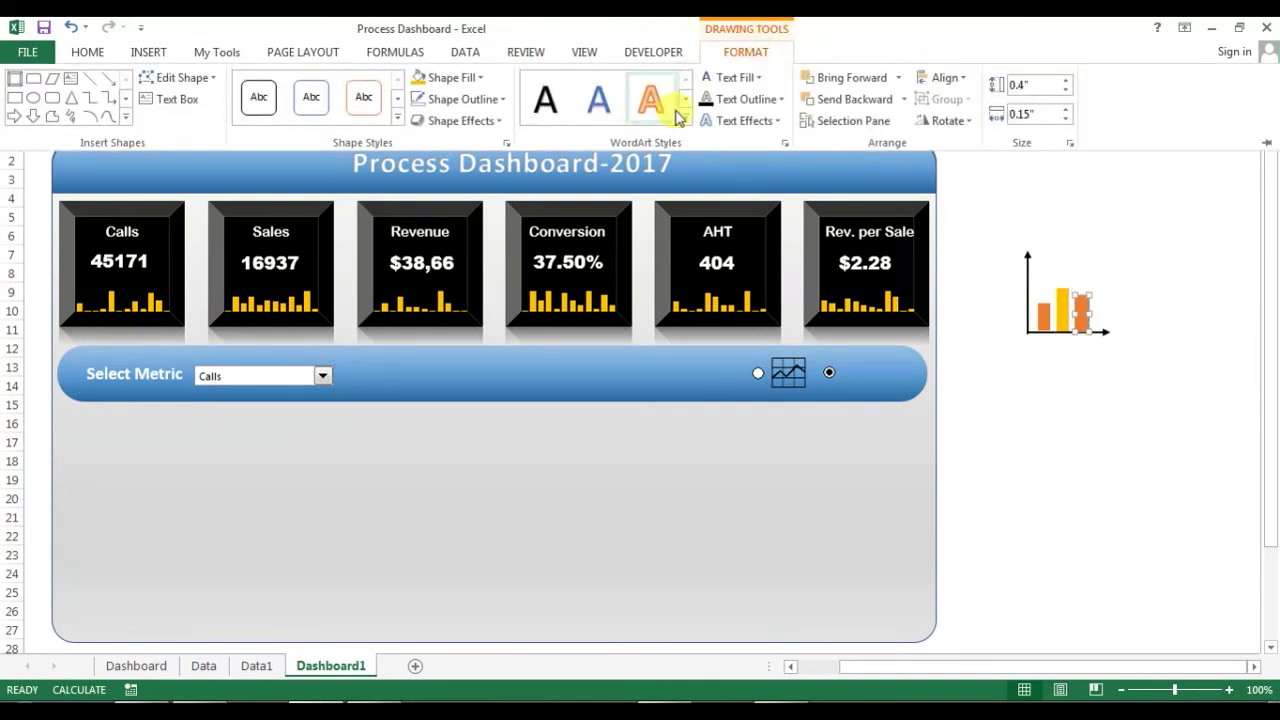
pyautogui.click(482, 80)
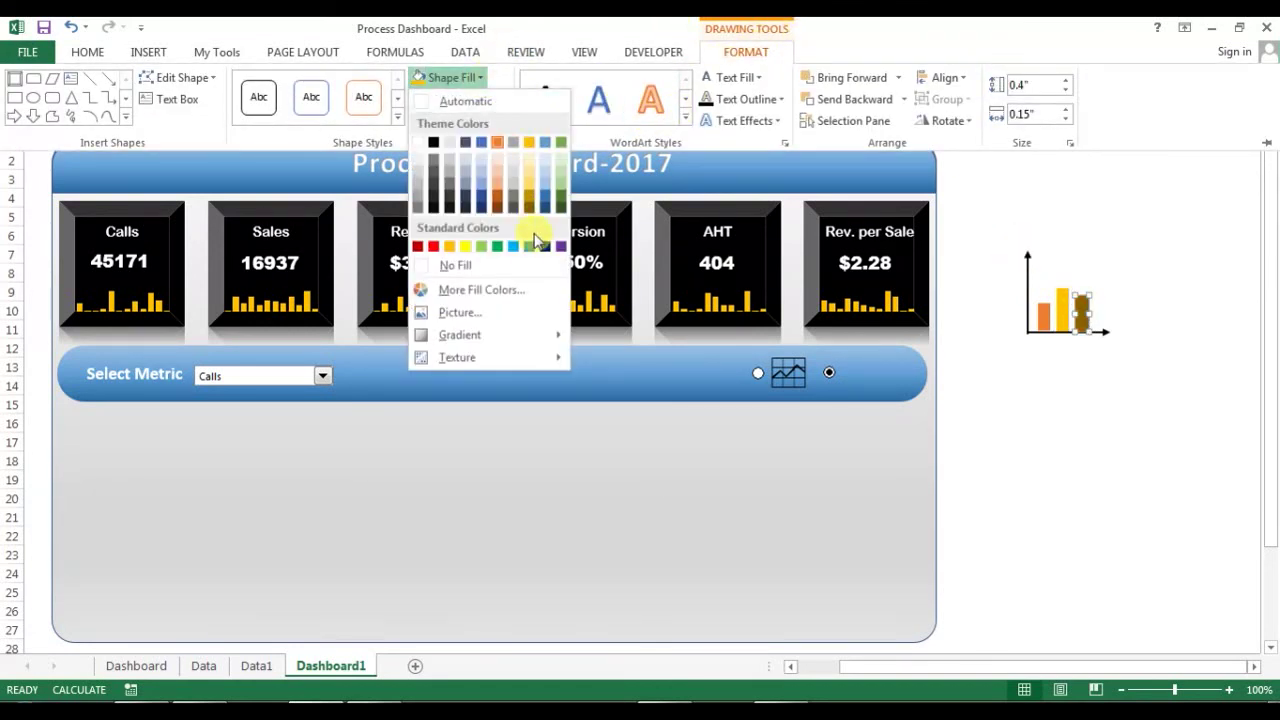
pyautogui.click(434, 247)
pyautogui.click(1172, 238)
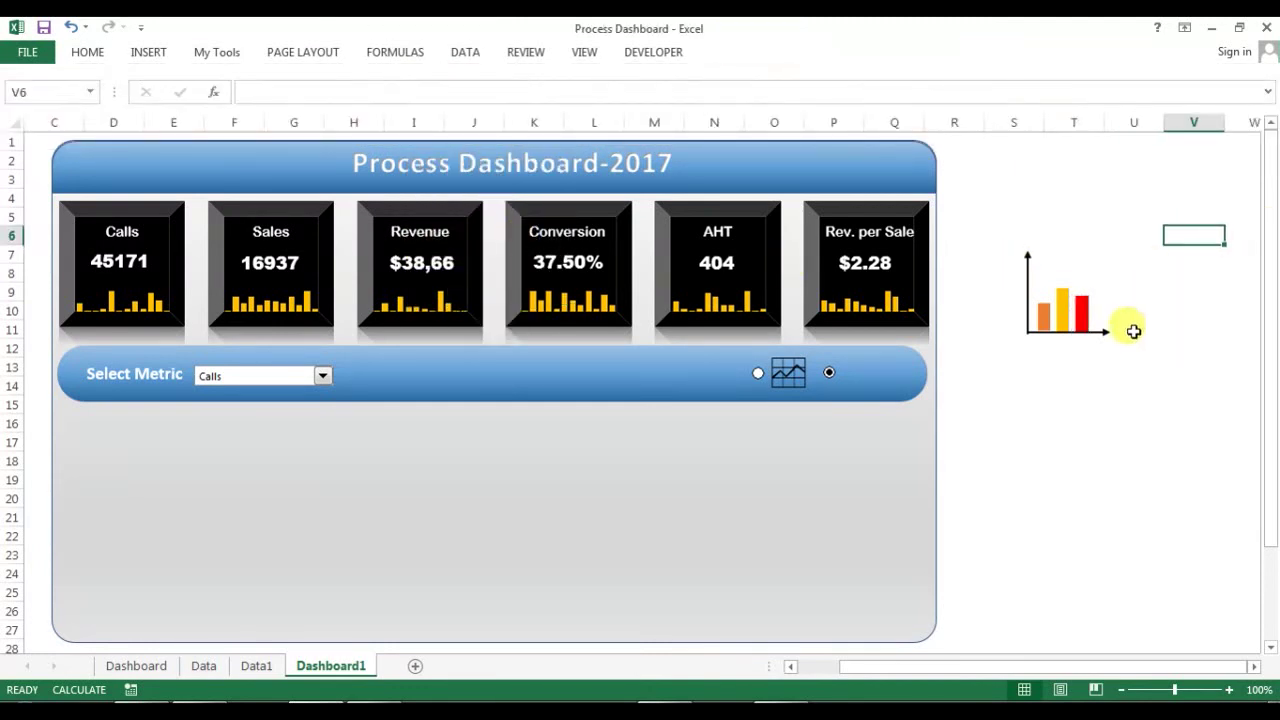
# - Group the three columns and both axis arrows into a single column-chart symbol
pyautogui.click(1043, 318)
pyautogui.click(1137, 272)
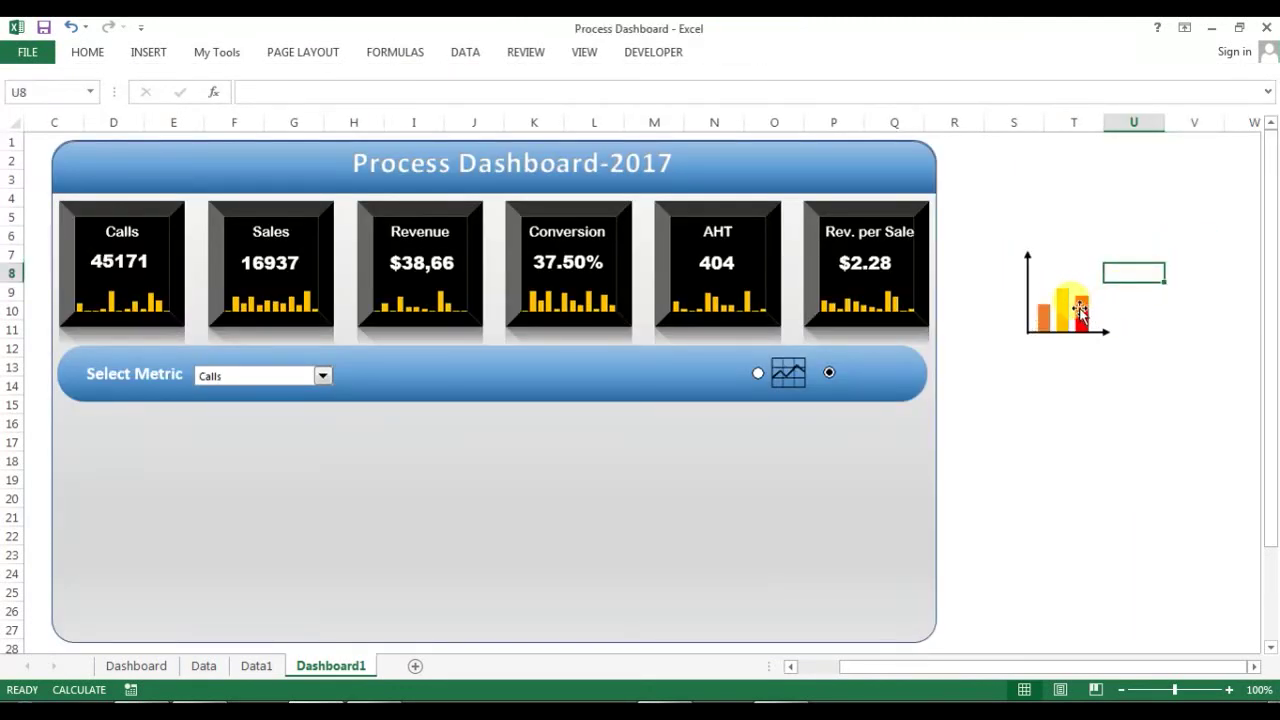
pyautogui.click(1062, 302)
pyautogui.keyDown('ctrl'); pyautogui.click(1080, 312); pyautogui.keyUp('ctrl')
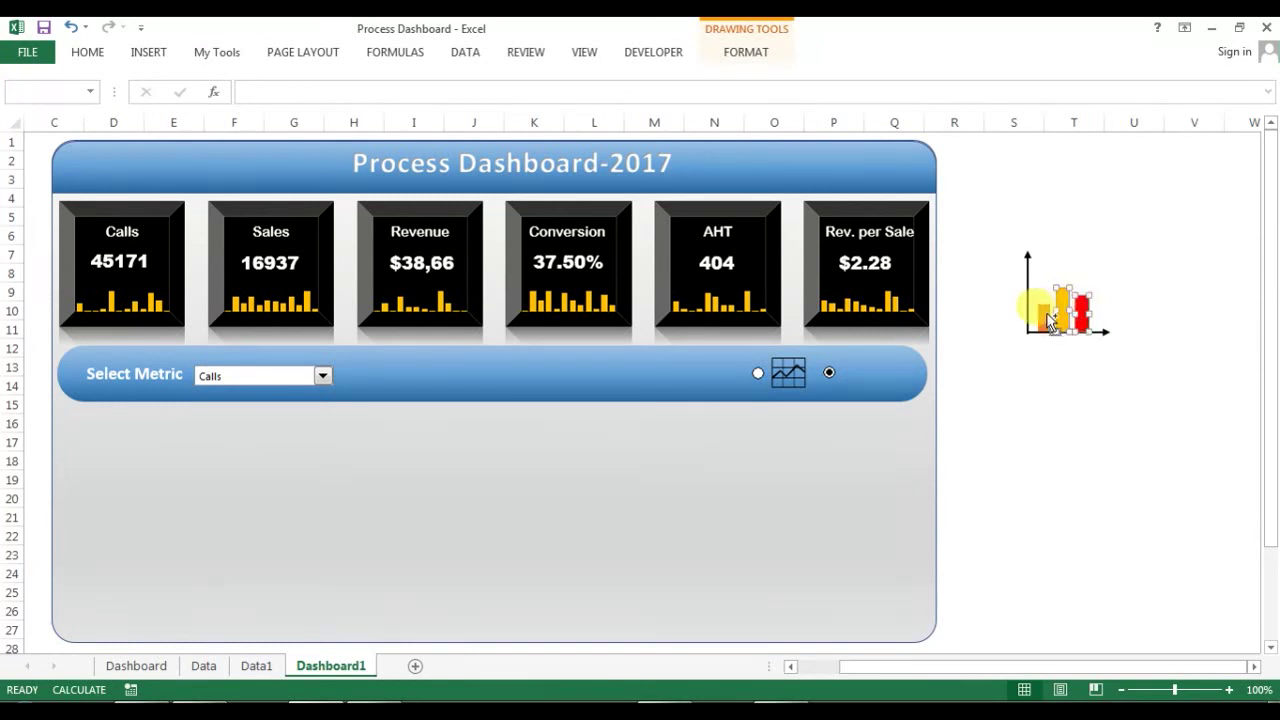
pyautogui.keyDown('ctrl'); pyautogui.click(1043, 318); pyautogui.keyUp('ctrl')
pyautogui.keyDown('ctrl'); pyautogui.click(1028, 275); pyautogui.keyUp('ctrl')
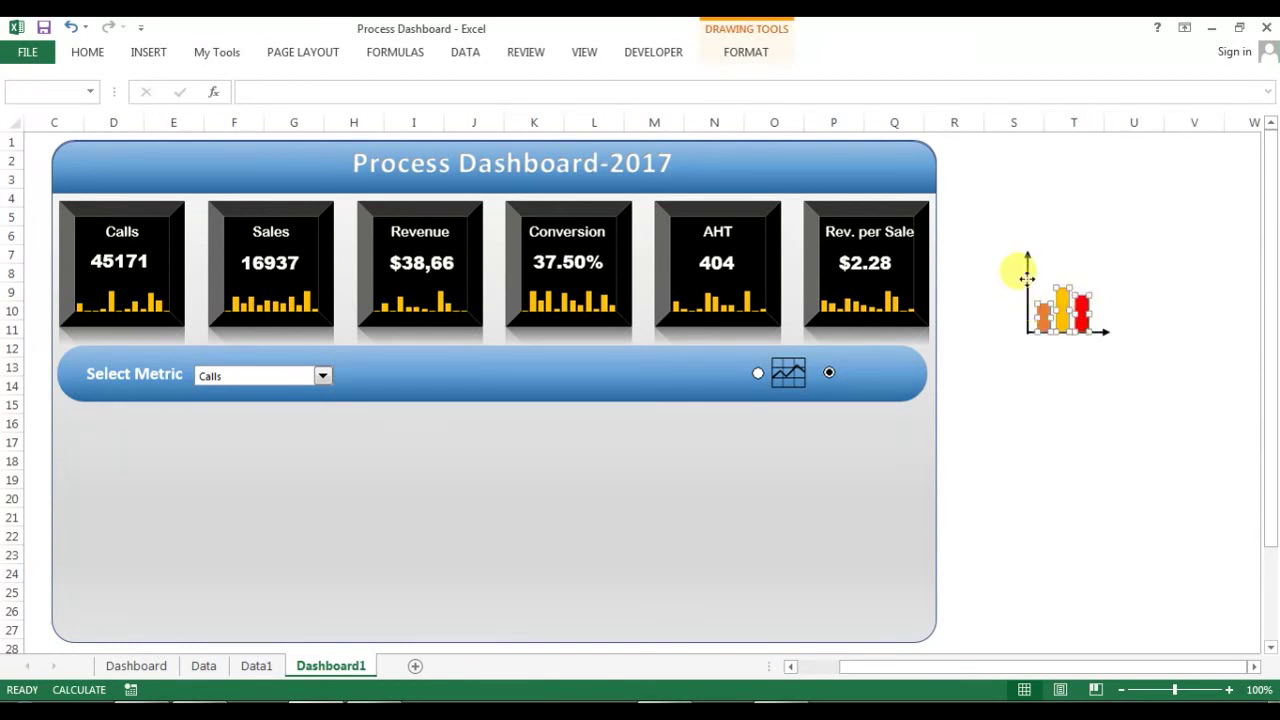
pyautogui.keyDown('ctrl'); pyautogui.click(1106, 334); pyautogui.keyUp('ctrl')
pyautogui.rightClick(1081, 318)
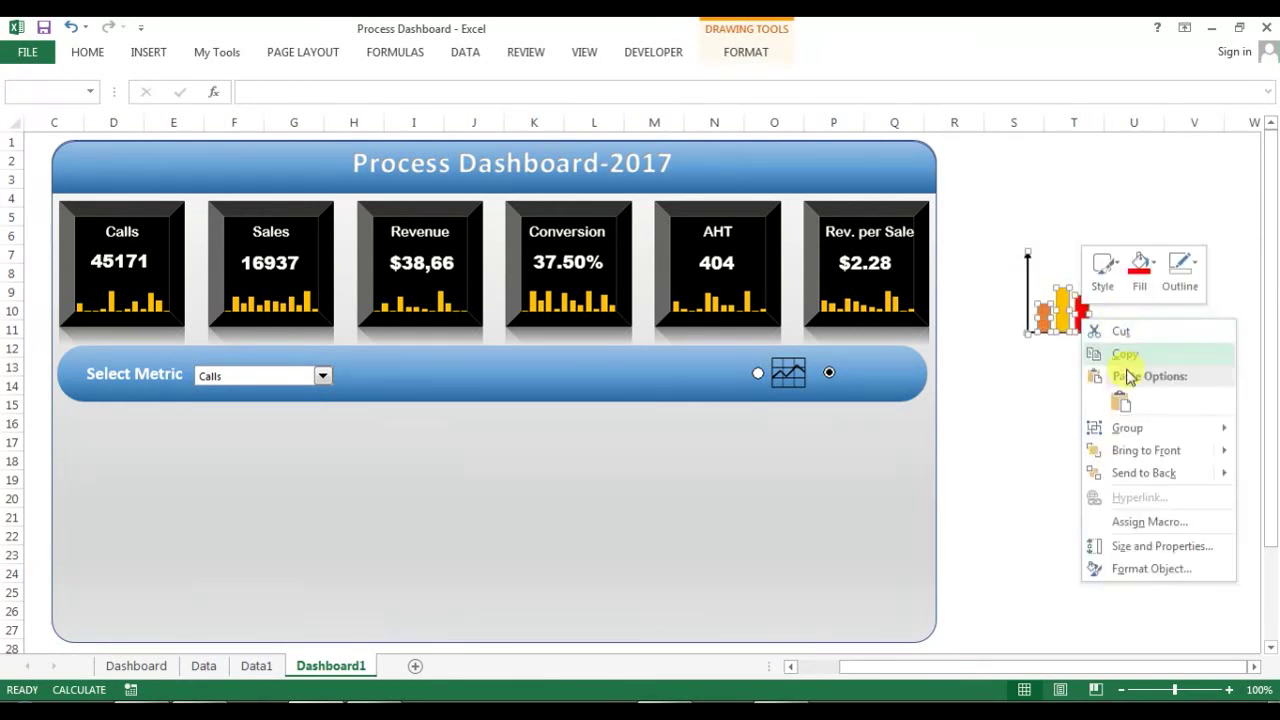
pyautogui.moveTo(1140, 429)
pyautogui.click(1048, 430)
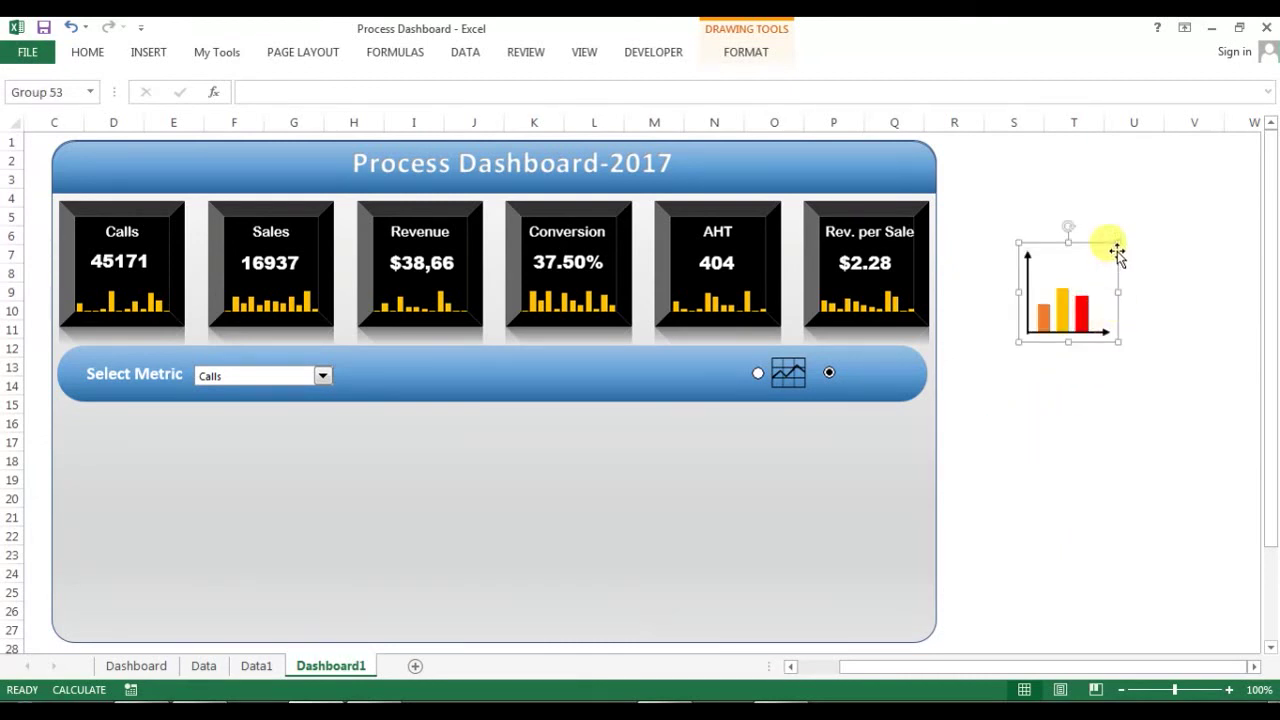
# - Shrink the column-chart symbol and place it beside the second option button in the blue bar, and select the line-chart option
pyautogui.moveTo(1114, 244); pyautogui.dragTo(860, 373)
pyautogui.click(1068, 348)
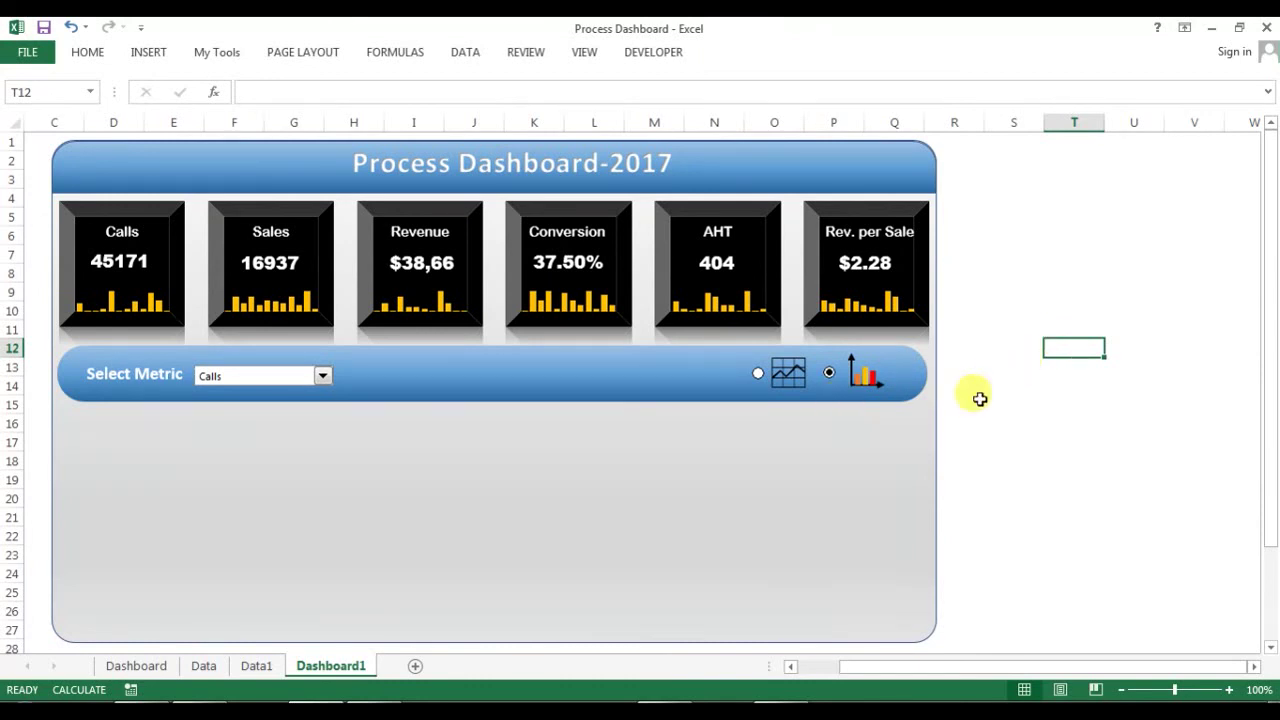
pyautogui.click(758, 374)
pyautogui.click(1062, 311)
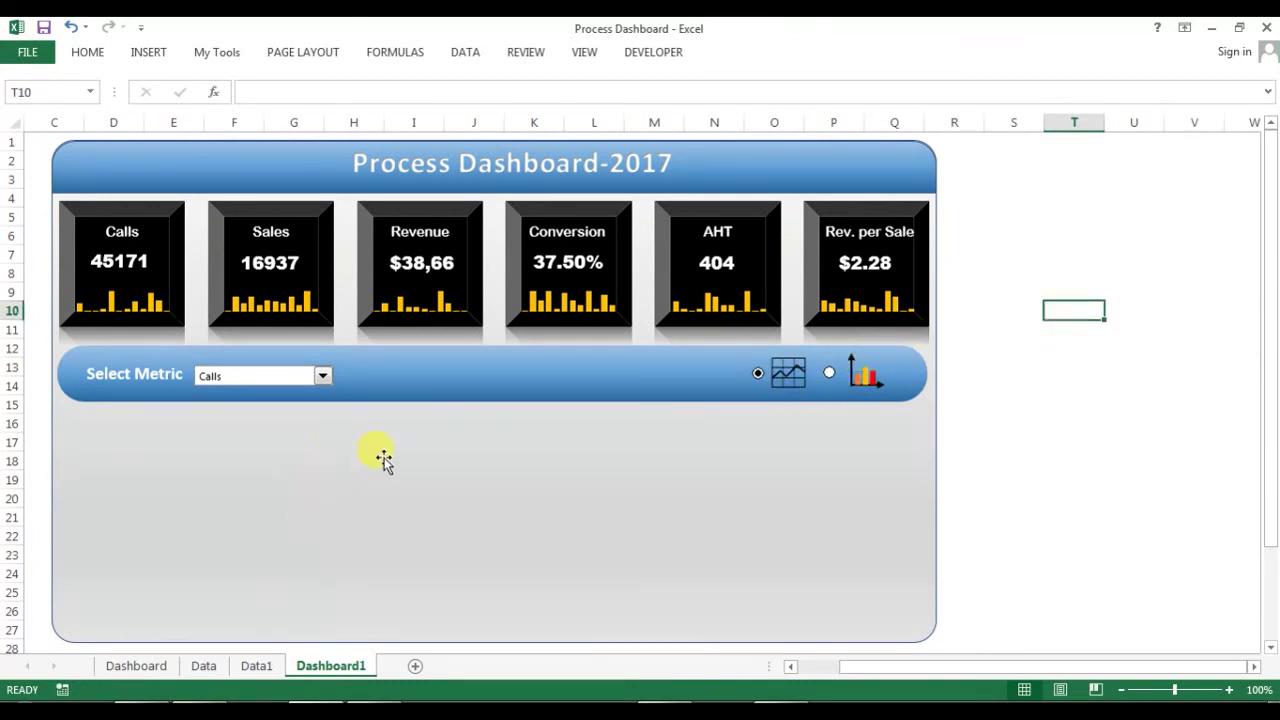
# - Examine the finished Dashboard sheet's charts by choosing the Revenue metric and switching between line and column types, and return to Dashboard1
pyautogui.click(136, 666)
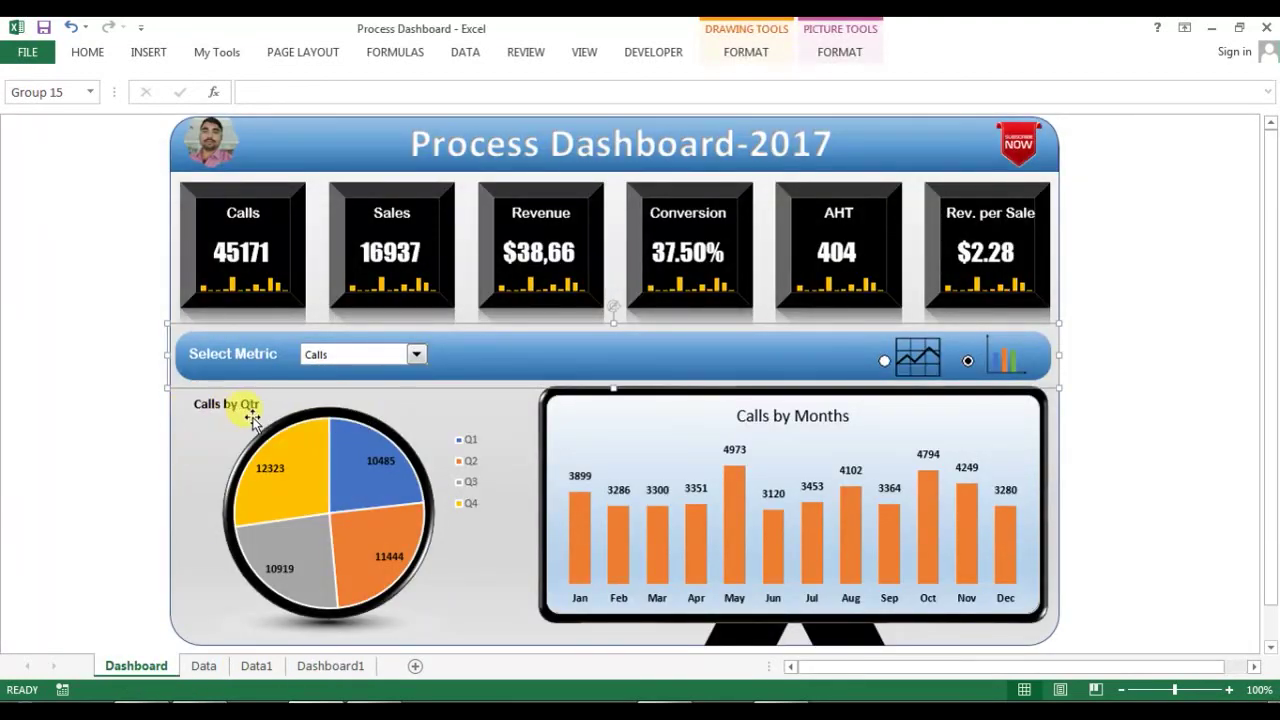
pyautogui.click(1109, 405)
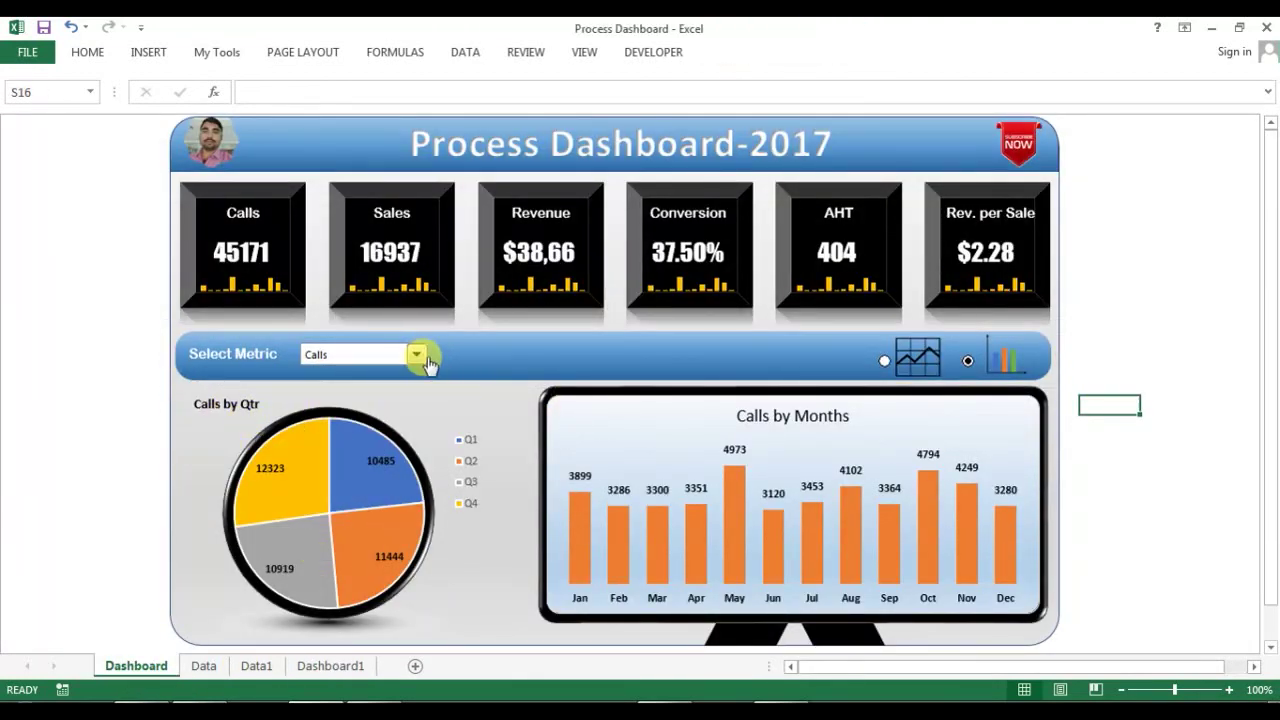
pyautogui.click(416, 354)
pyautogui.click(380, 390)
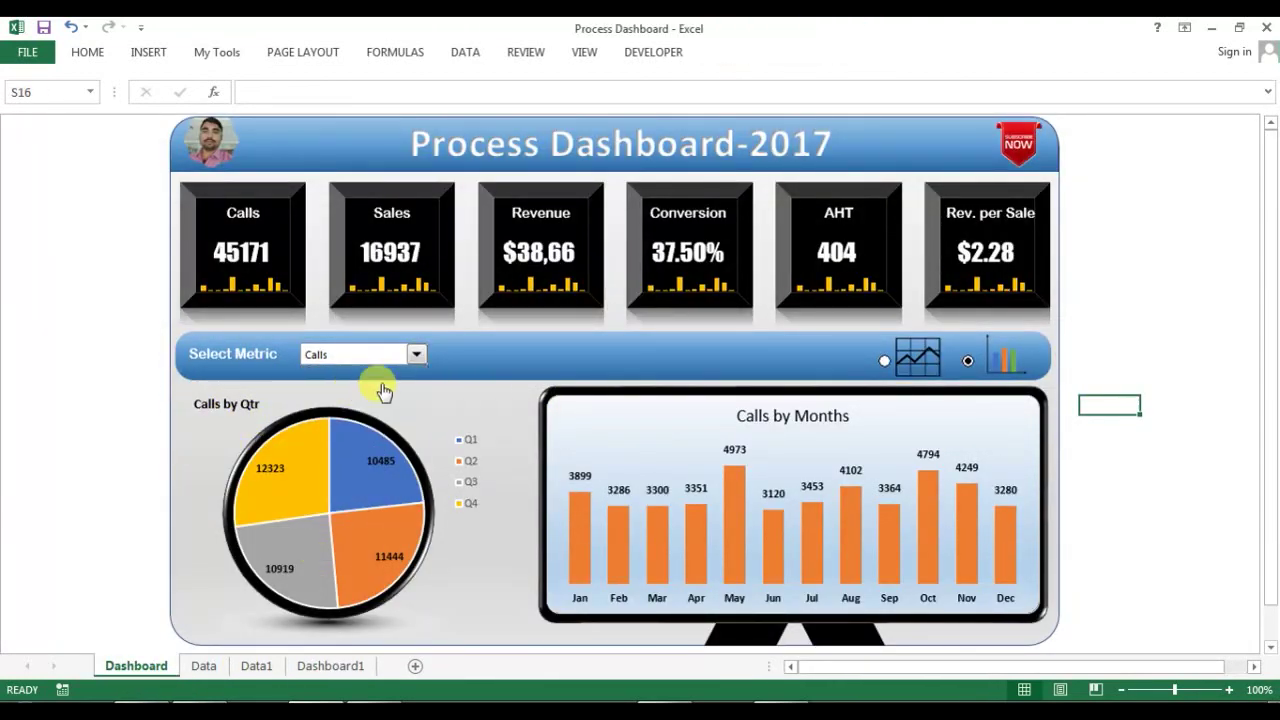
pyautogui.click(885, 360)
pyautogui.click(968, 360)
pyautogui.click(885, 360)
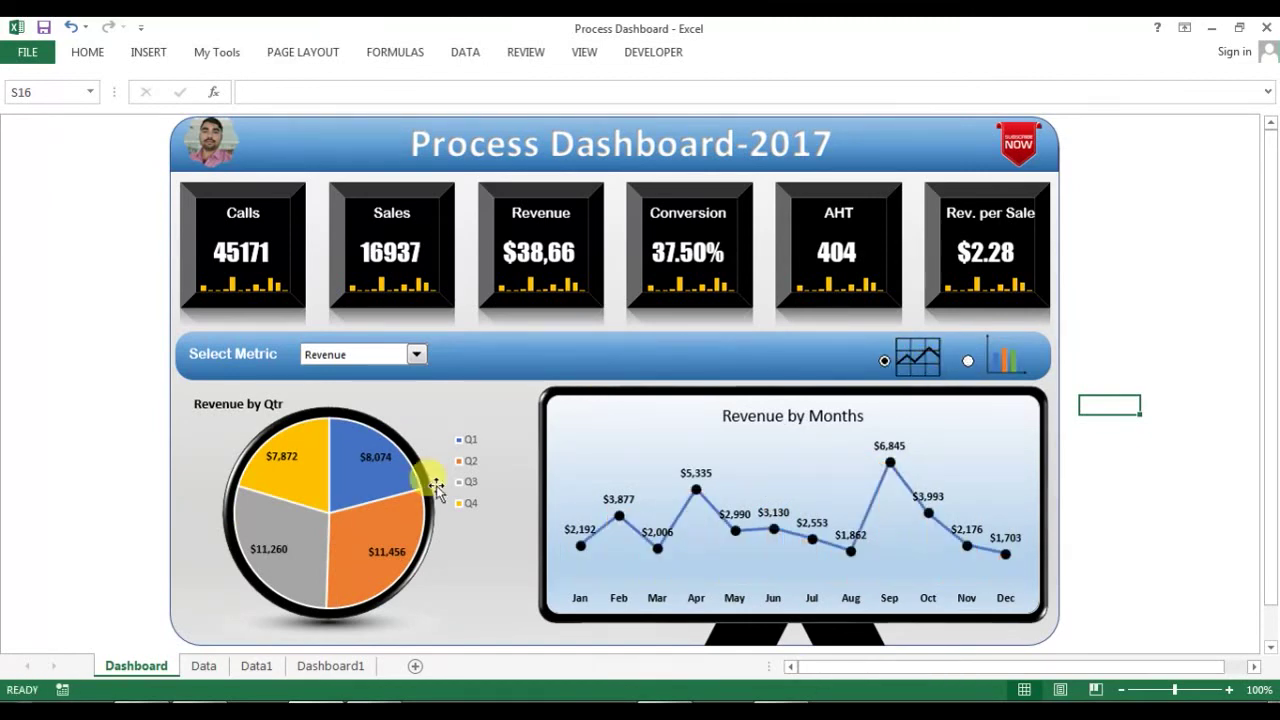
pyautogui.click(338, 666)
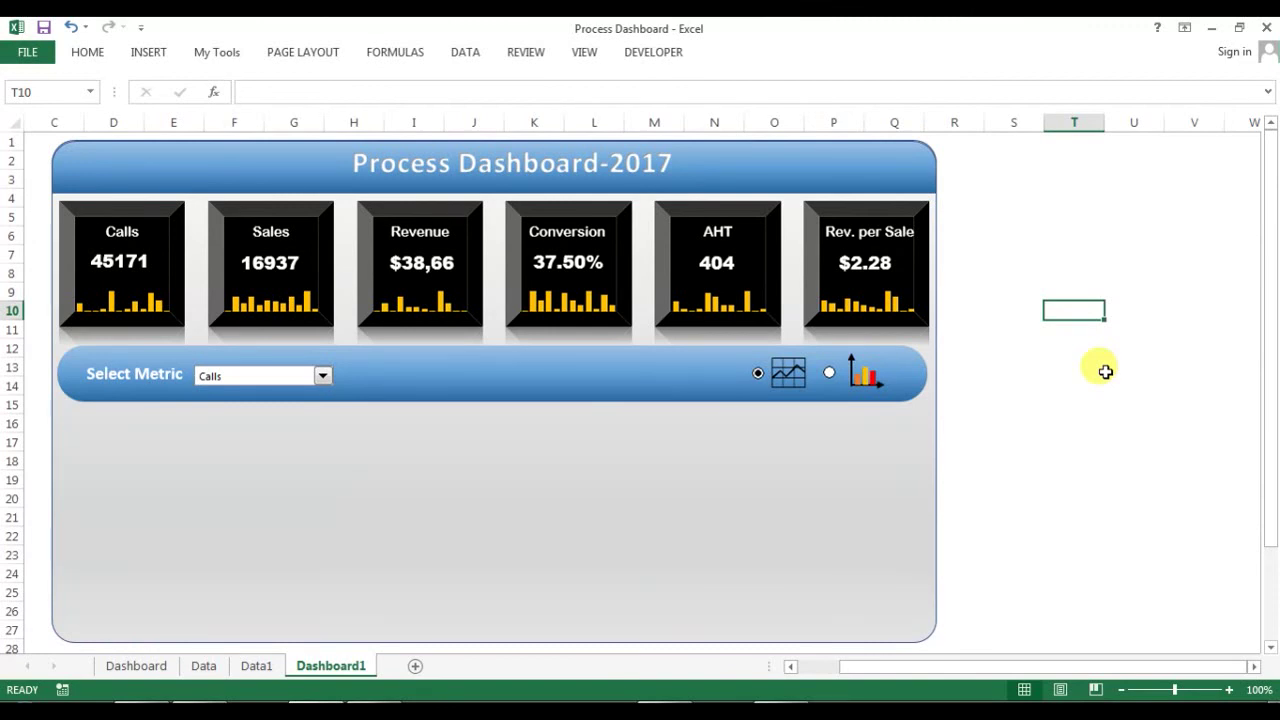